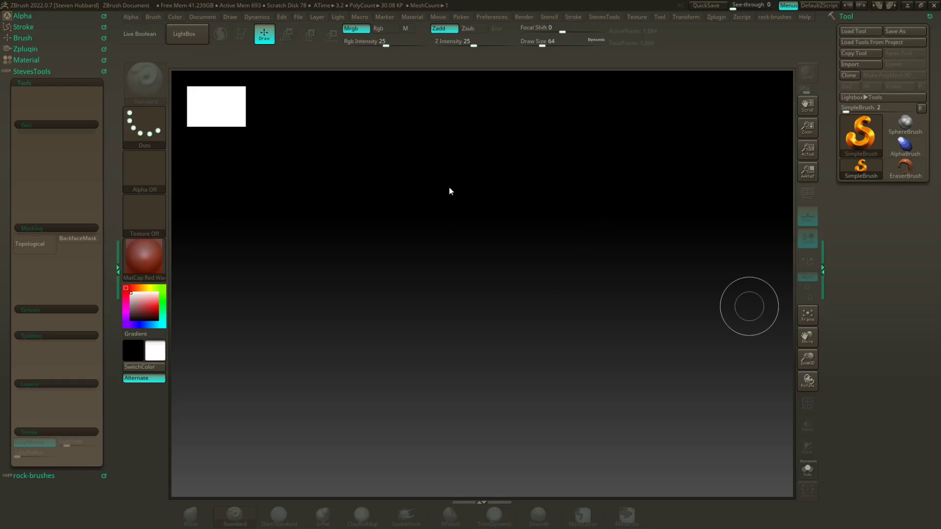
pyautogui.click(557, 182)
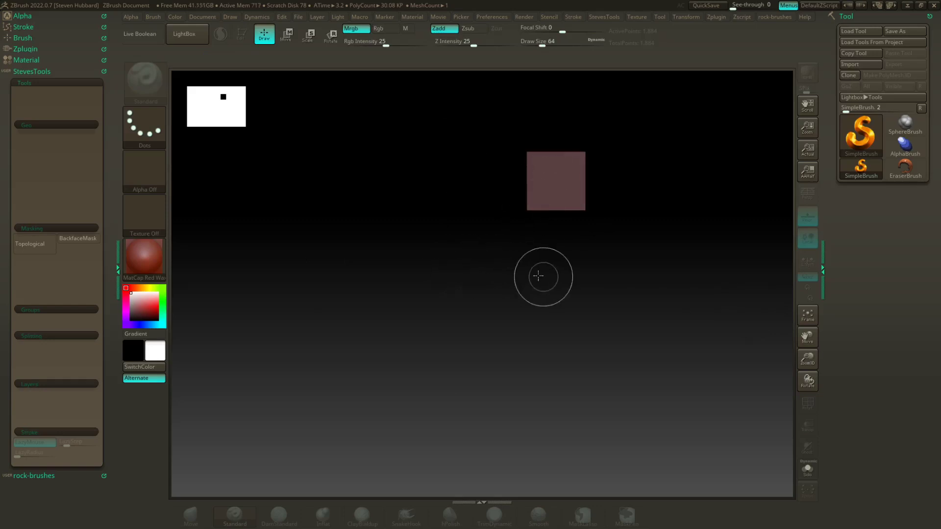
pyautogui.moveTo(462, 301)
pyautogui.mouseDown()
pyautogui.moveTo(657, 245)
pyautogui.moveTo(515, 196)
pyautogui.moveTo(473, 254)
pyautogui.mouseUp()
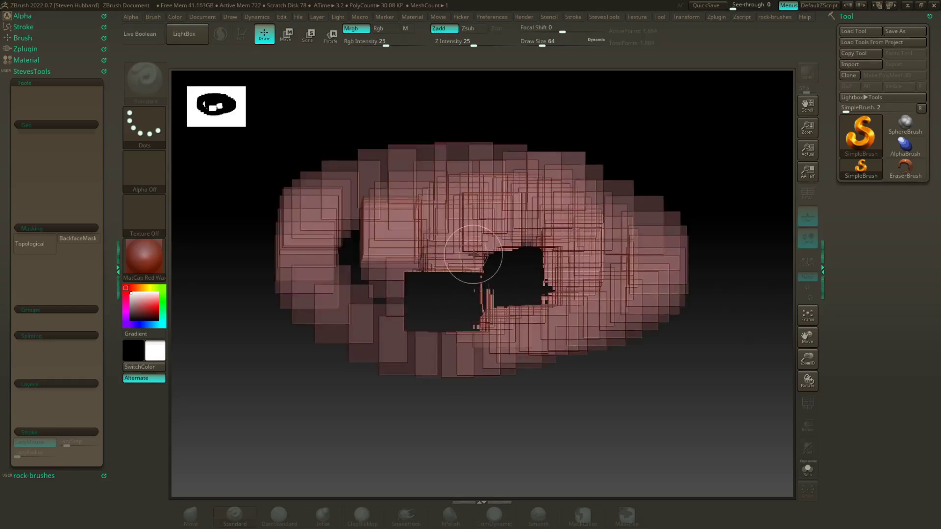
pyautogui.hotkey('ctrl', 'n')
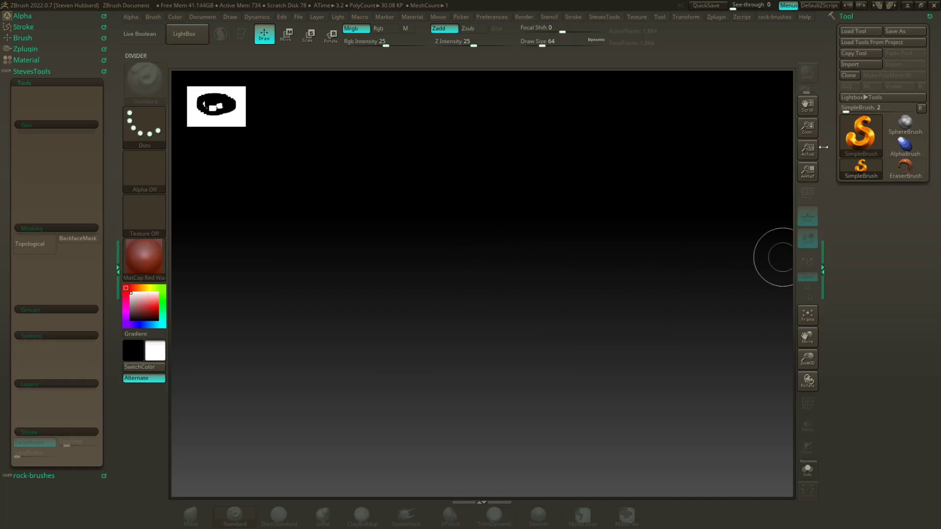
# Step: Turn off the canvas thumbnail preview in the preferences
pyautogui.click(486, 19)
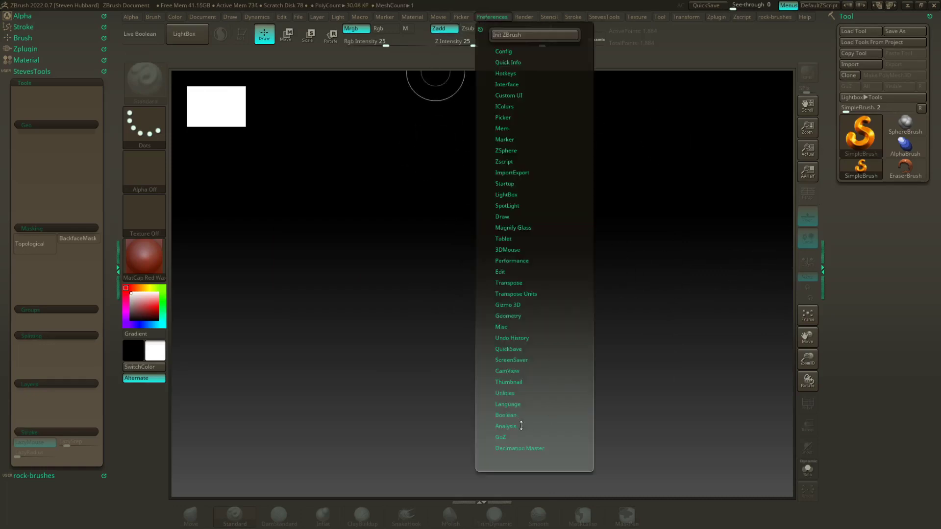
pyautogui.click(509, 382)
pyautogui.click(506, 392)
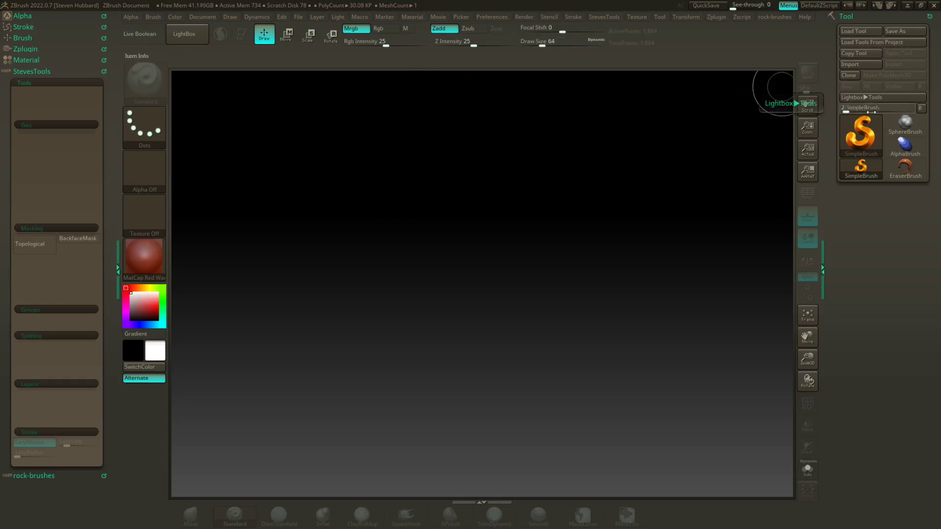
# Step: Draw a large square Plane3D primitive on the canvas and switch it to Edit mode
pyautogui.click(867, 129)
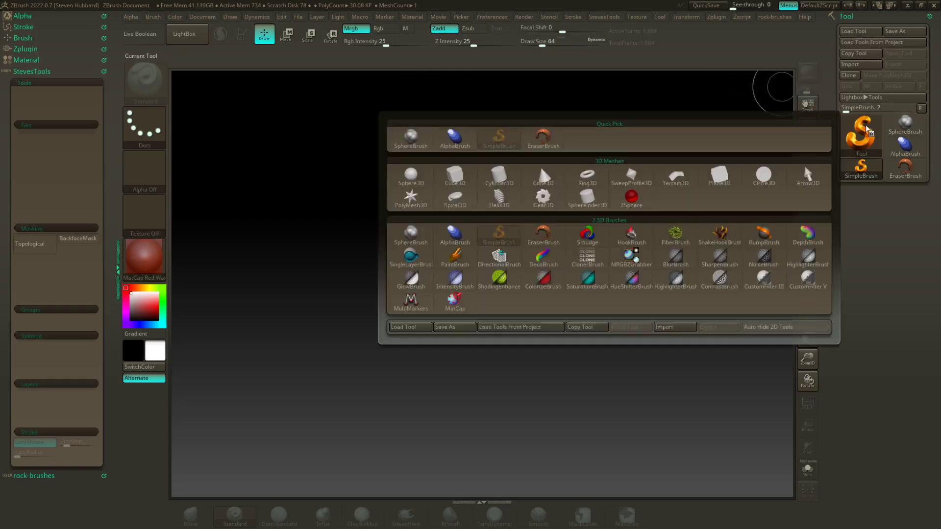
pyautogui.click(719, 175)
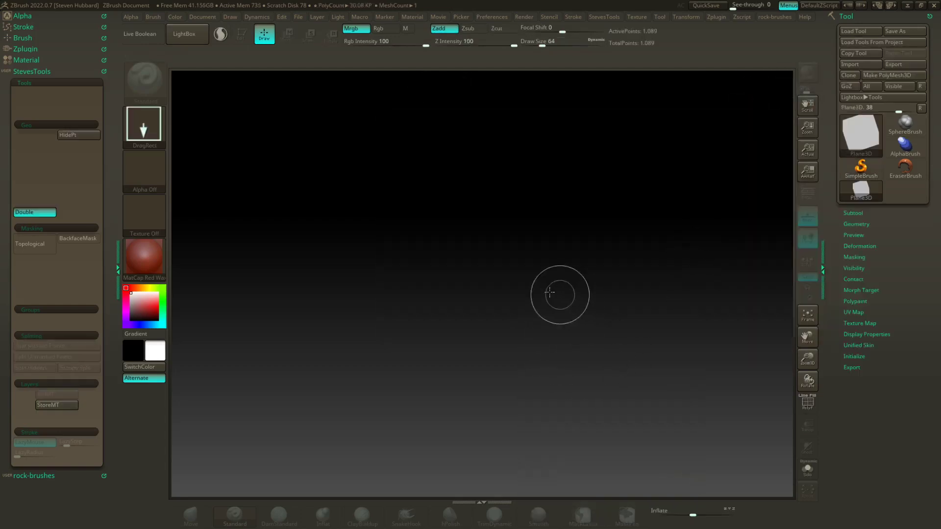
pyautogui.moveTo(538, 265)
pyautogui.mouseDown()
pyautogui.moveTo(512, 417)
pyautogui.moveTo(537, 480)
pyautogui.mouseUp()
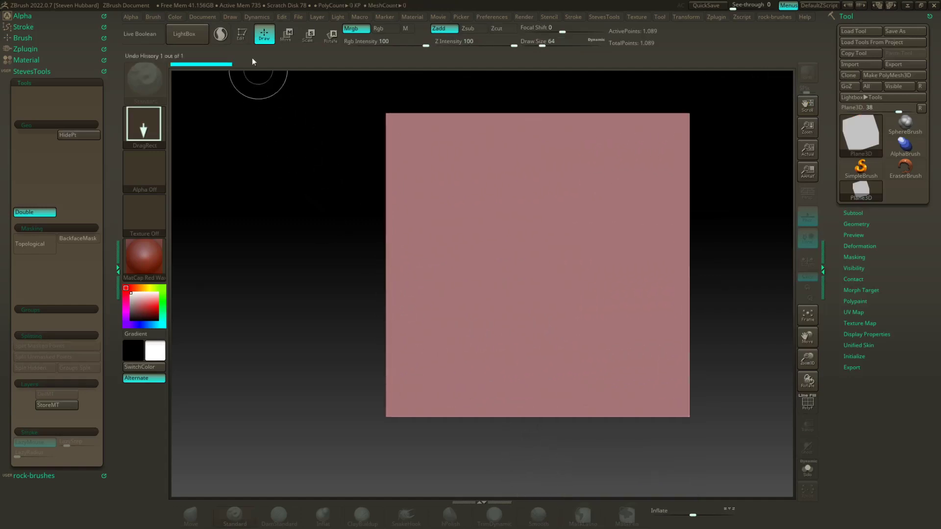
pyautogui.click(242, 34)
# Step: Apply the MatCap Gray material to the plane and turn off the floor grid
pyautogui.click(144, 257)
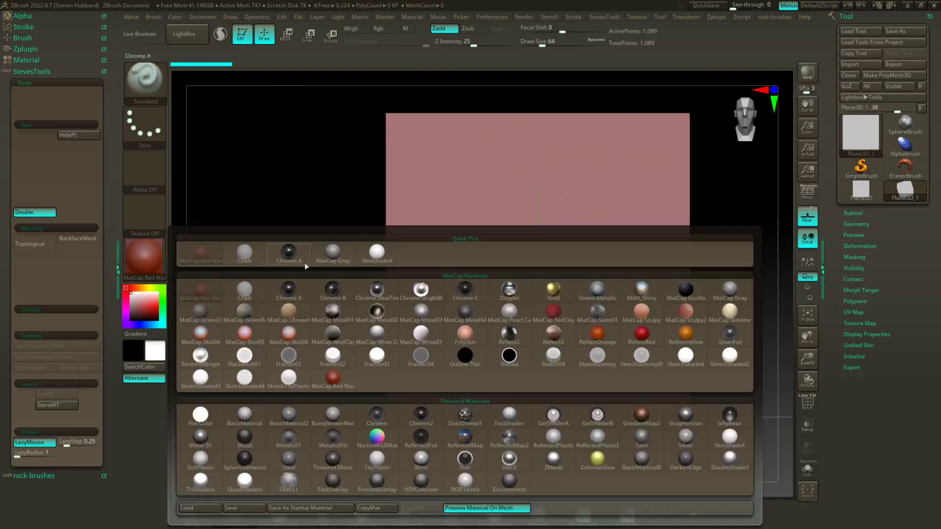
pyautogui.click(340, 255)
pyautogui.keyDown('alt'); pyautogui.moveTo(707, 264); pyautogui.dragTo(638, 288); pyautogui.keyUp('alt')
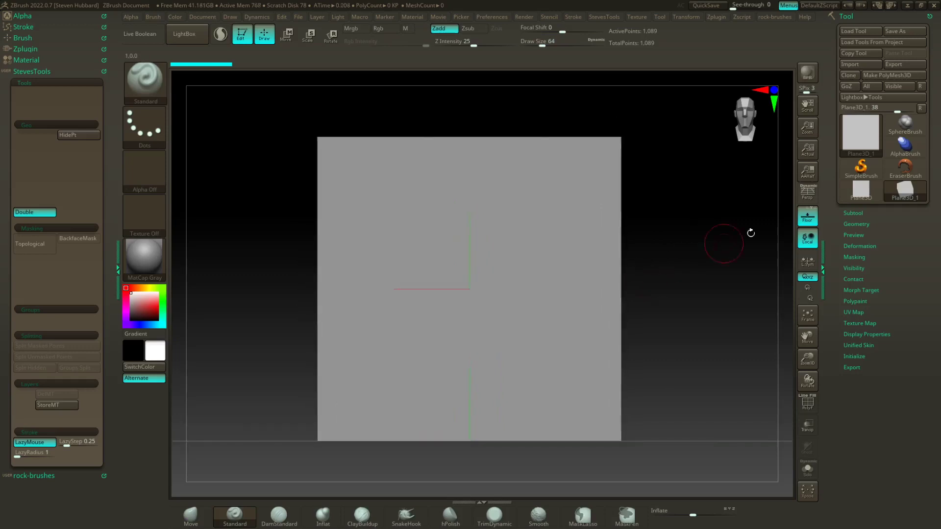
pyautogui.click(805, 218)
pyautogui.moveTo(654, 236); pyautogui.dragTo(645, 218)
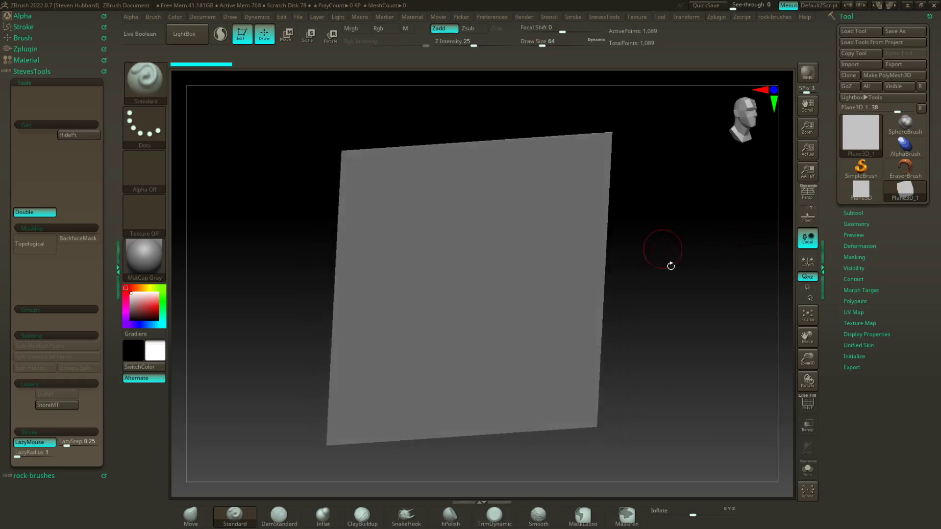
# Step: Display the plane's polyframe wireframe and convert the primitive into a PolyMesh3D
pyautogui.keyDown('alt'); pyautogui.moveTo(651, 283); pyautogui.dragTo(685, 293); pyautogui.keyUp('alt')
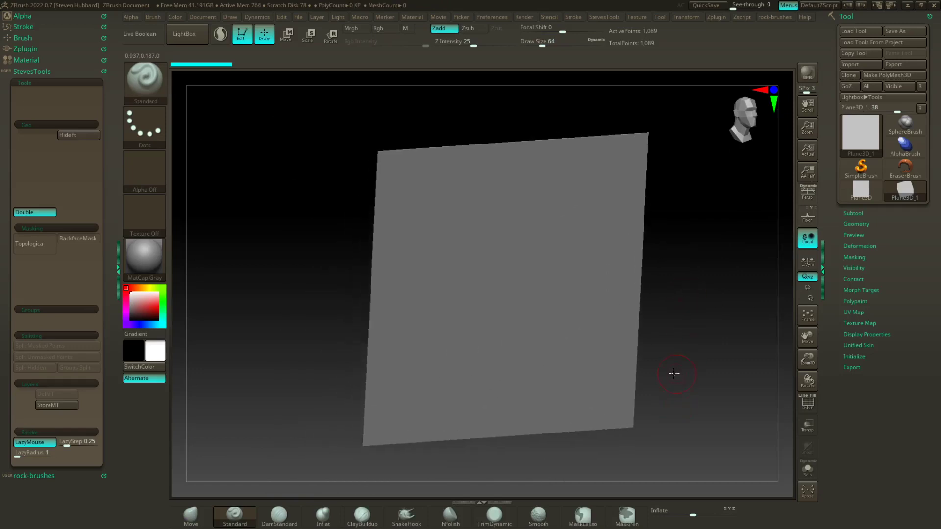
pyautogui.keyDown('alt'); pyautogui.moveTo(674, 374); pyautogui.dragTo(664, 371); pyautogui.keyUp('alt')
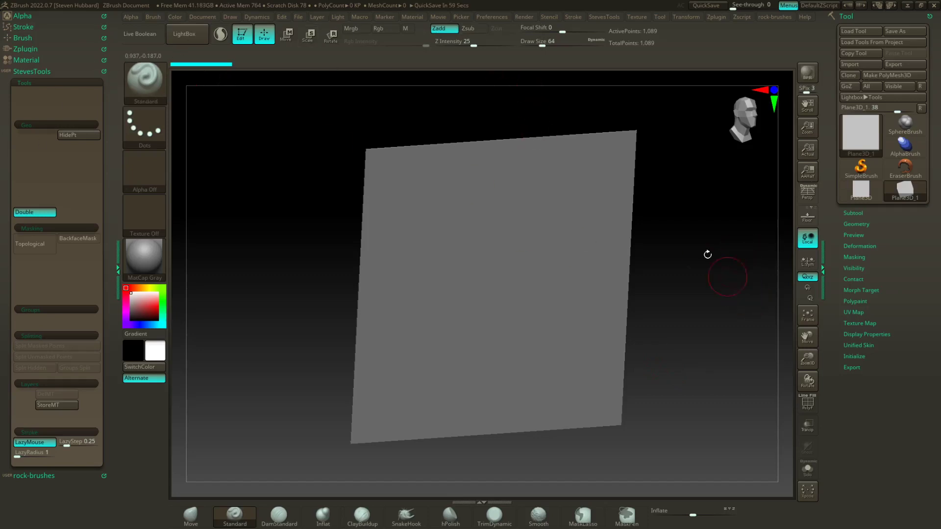
pyautogui.moveTo(707, 254); pyautogui.dragTo(692, 236)
pyautogui.hotkey('shift', 'f')
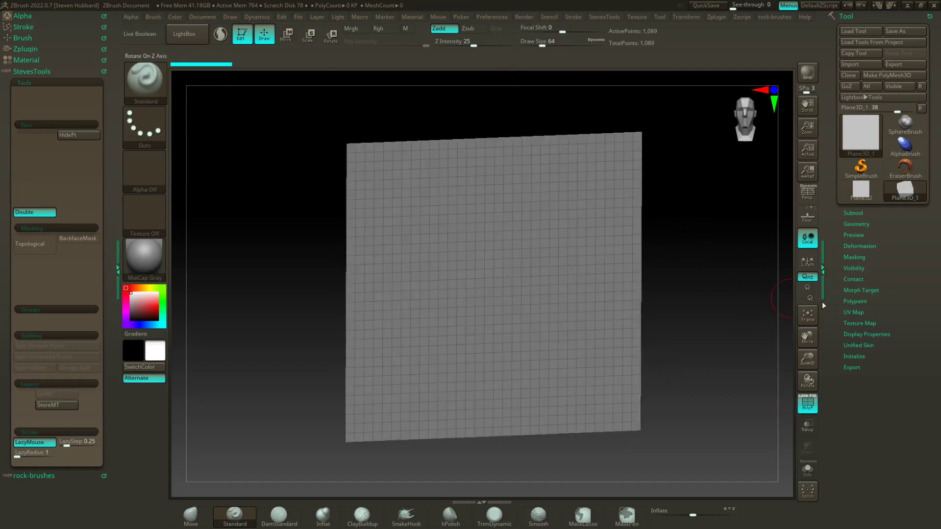
pyautogui.click(875, 75)
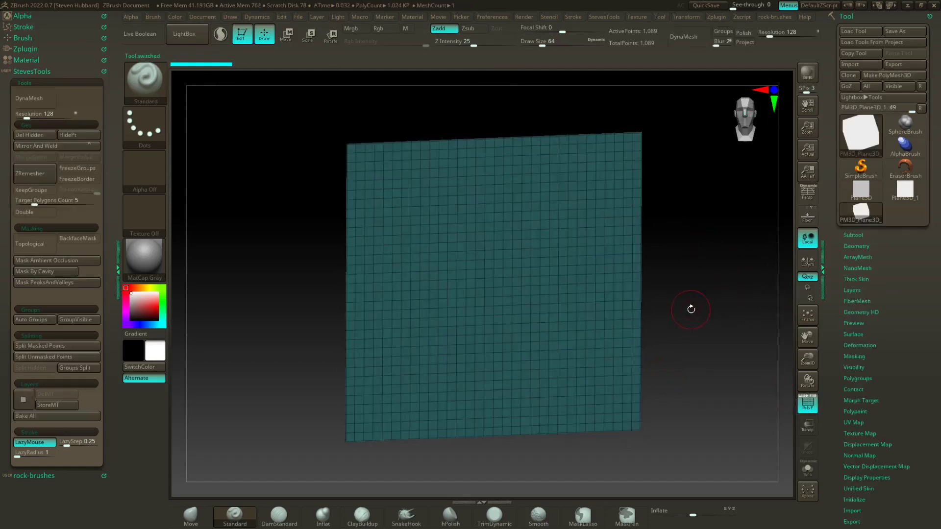
# Step: Subdivide the plane up to subdivision level 6 with Smt smoothing turned off
pyautogui.click(863, 235)
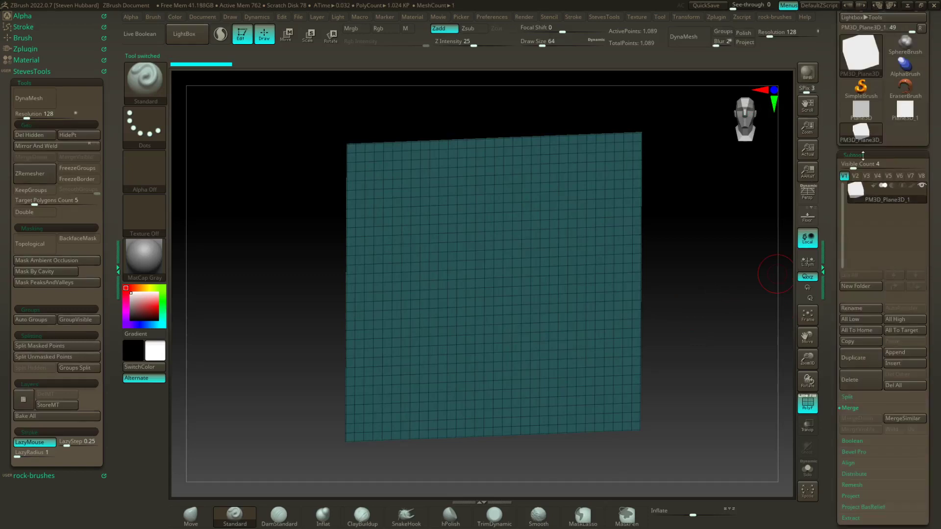
pyautogui.click(858, 155)
pyautogui.click(857, 167)
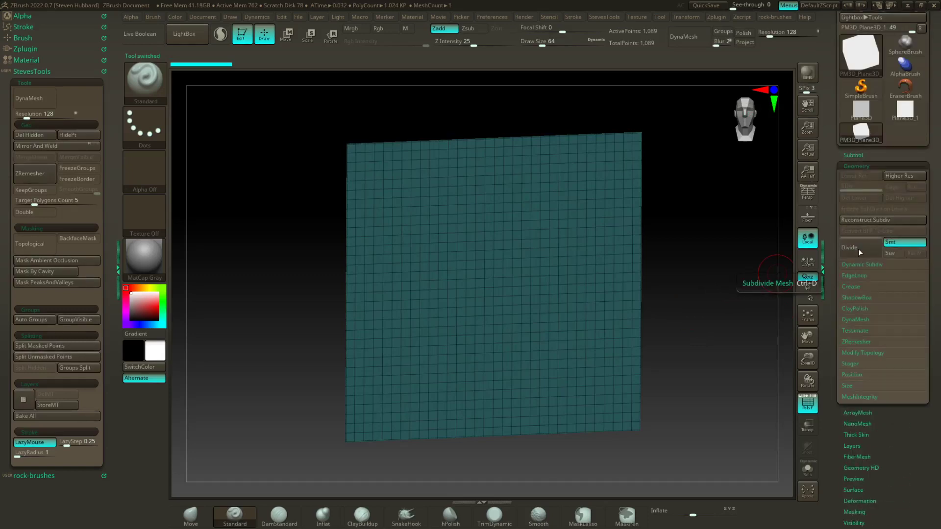
pyautogui.click(909, 243)
pyautogui.click(863, 248)
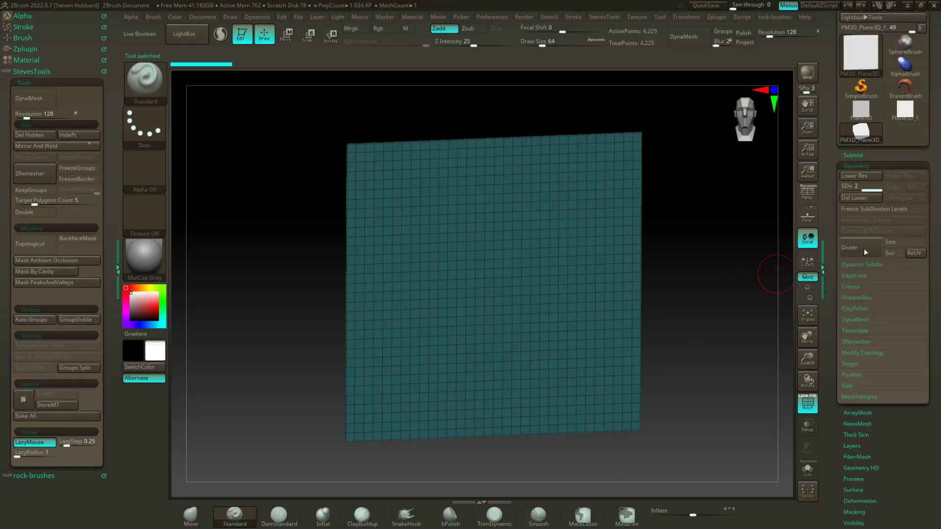
pyautogui.click(863, 248)
pyautogui.click(863, 248)
pyautogui.click(864, 249)
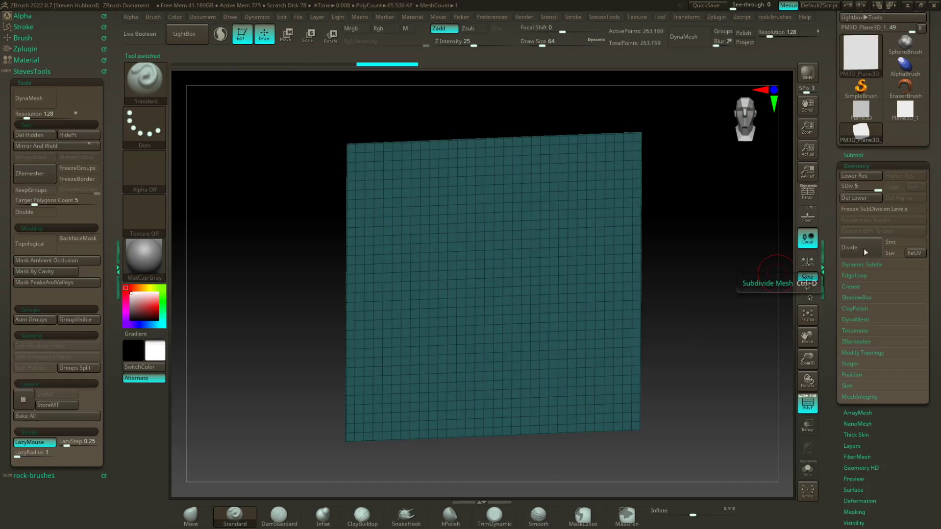
pyautogui.click(863, 249)
# Step: Paint a trial mask stroke on the plane and clear it
pyautogui.moveTo(431, 204)
pyautogui.keyDown('ctrl'); pyautogui.mouseDown()
pyautogui.moveTo(571, 248)
pyautogui.moveTo(586, 298)
pyautogui.moveTo(529, 313)
pyautogui.moveTo(456, 259)
pyautogui.moveTo(509, 264)
pyautogui.moveTo(548, 186)
pyautogui.mouseUp(); pyautogui.keyUp('ctrl')
pyautogui.keyDown('ctrl'); pyautogui.moveTo(709, 381); pyautogui.dragTo(740, 252); pyautogui.keyUp('ctrl')
# Step: Delete the plane's lower subdivision levels and hide the polyframe wireframe
pyautogui.click(862, 200)
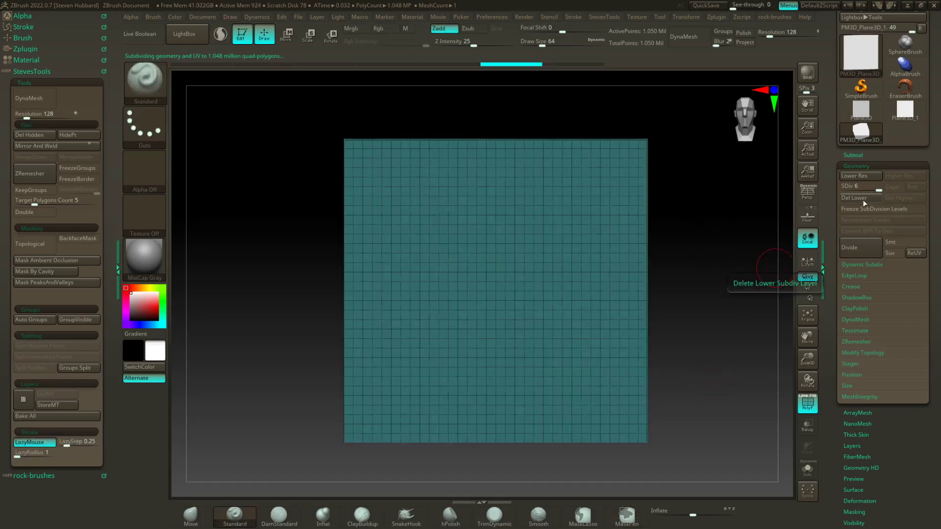
pyautogui.click(810, 412)
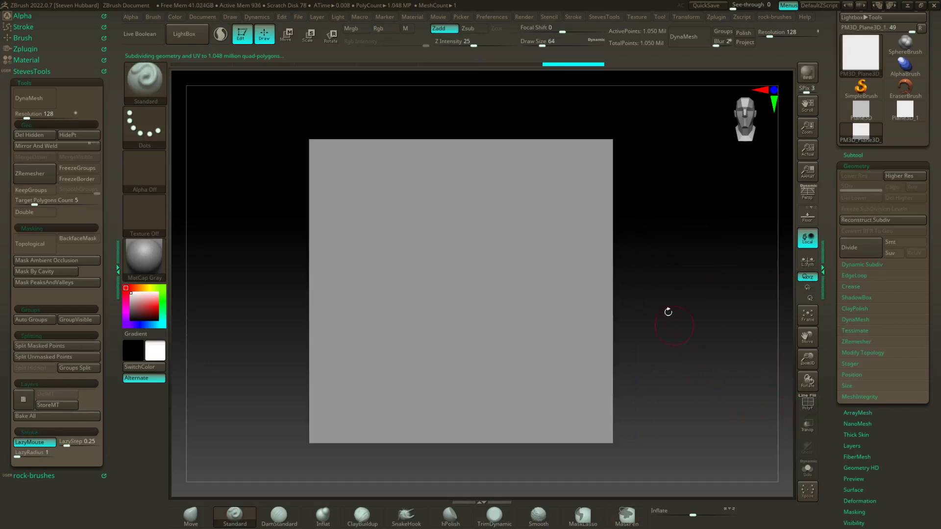
pyautogui.keyDown('alt'); pyautogui.moveTo(668, 311); pyautogui.dragTo(686, 315); pyautogui.keyUp('alt')
pyautogui.moveTo(544, 237)
pyautogui.keyDown('ctrl'); pyautogui.mouseDown()
pyautogui.moveTo(554, 315)
pyautogui.moveTo(414, 213)
pyautogui.moveTo(617, 166)
pyautogui.moveTo(597, 407)
pyautogui.moveTo(620, 335)
pyautogui.mouseUp(); pyautogui.keyUp('ctrl')
pyautogui.hotkey('ctrl', 'z')
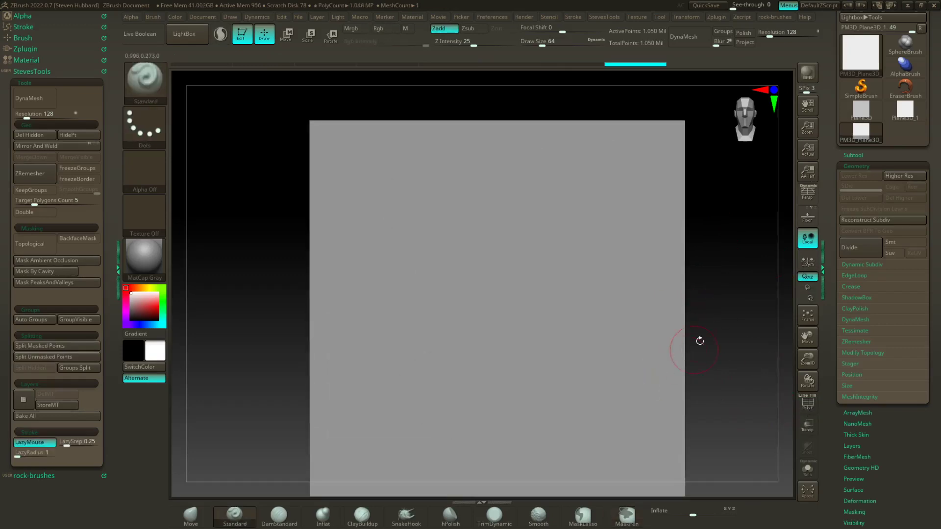
# Step: Paint a symmetrical ornament-shaped mask with flared corners, a lower central stem and a small central opening using the MaskPen brush
pyautogui.moveTo(714, 329)
pyautogui.keyDown('alt'); pyautogui.mouseDown()
pyautogui.moveTo(701, 313)
pyautogui.moveTo(710, 310)
pyautogui.moveTo(695, 317)
pyautogui.mouseUp(); pyautogui.keyUp('alt')
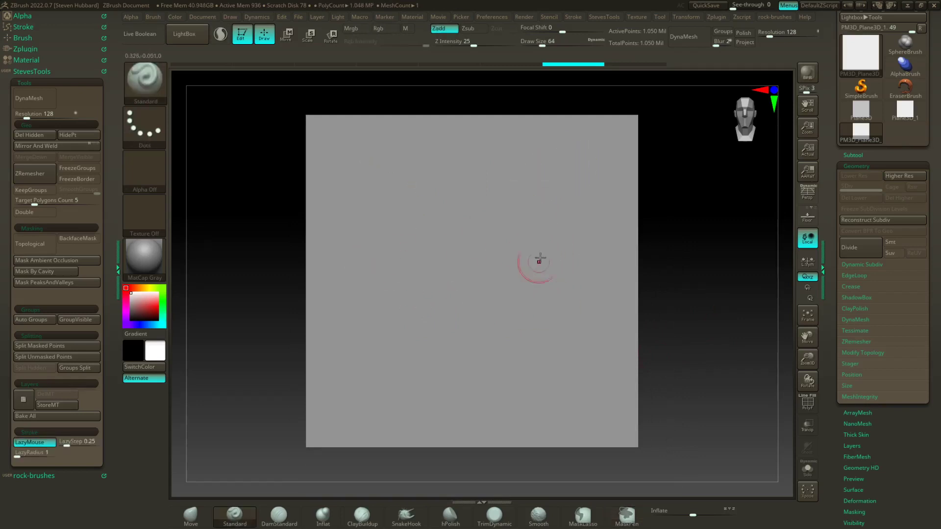
pyautogui.moveTo(571, 153)
pyautogui.keyDown('ctrl'); pyautogui.mouseDown()
pyautogui.moveTo(521, 213)
pyautogui.moveTo(557, 188)
pyautogui.moveTo(530, 311)
pyautogui.moveTo(547, 330)
pyautogui.moveTo(549, 170)
pyautogui.moveTo(532, 254)
pyautogui.moveTo(588, 147)
pyautogui.moveTo(534, 324)
pyautogui.moveTo(583, 171)
pyautogui.moveTo(528, 237)
pyautogui.mouseUp(); pyautogui.keyUp('ctrl')
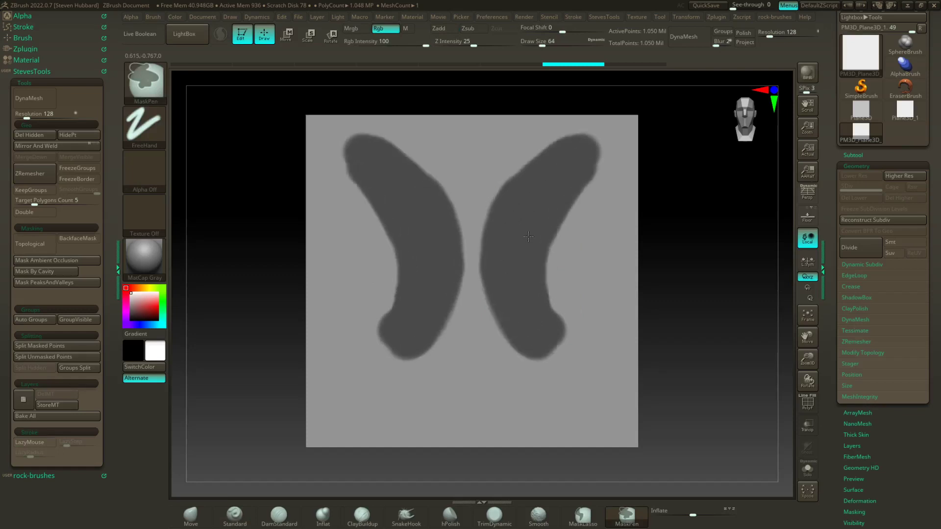
pyautogui.moveTo(412, 159)
pyautogui.keyDown('ctrl'); pyautogui.mouseDown()
pyautogui.moveTo(470, 195)
pyautogui.moveTo(471, 211)
pyautogui.moveTo(468, 169)
pyautogui.moveTo(477, 167)
pyautogui.mouseUp(); pyautogui.keyUp('ctrl')
pyautogui.moveTo(466, 321)
pyautogui.keyDown('ctrl'); pyautogui.mouseDown()
pyautogui.moveTo(454, 324)
pyautogui.moveTo(483, 325)
pyautogui.moveTo(422, 354)
pyautogui.moveTo(363, 333)
pyautogui.moveTo(362, 351)
pyautogui.moveTo(399, 357)
pyautogui.mouseUp(); pyautogui.keyUp('ctrl')
pyautogui.moveTo(399, 211)
pyautogui.keyDown('ctrl'); pyautogui.mouseDown()
pyautogui.moveTo(361, 154)
pyautogui.moveTo(394, 211)
pyautogui.moveTo(384, 300)
pyautogui.mouseUp(); pyautogui.keyUp('ctrl')
pyautogui.moveTo(466, 353)
pyautogui.keyDown('ctrl'); pyautogui.mouseDown()
pyautogui.moveTo(470, 387)
pyautogui.moveTo(474, 375)
pyautogui.mouseUp(); pyautogui.keyUp('ctrl')
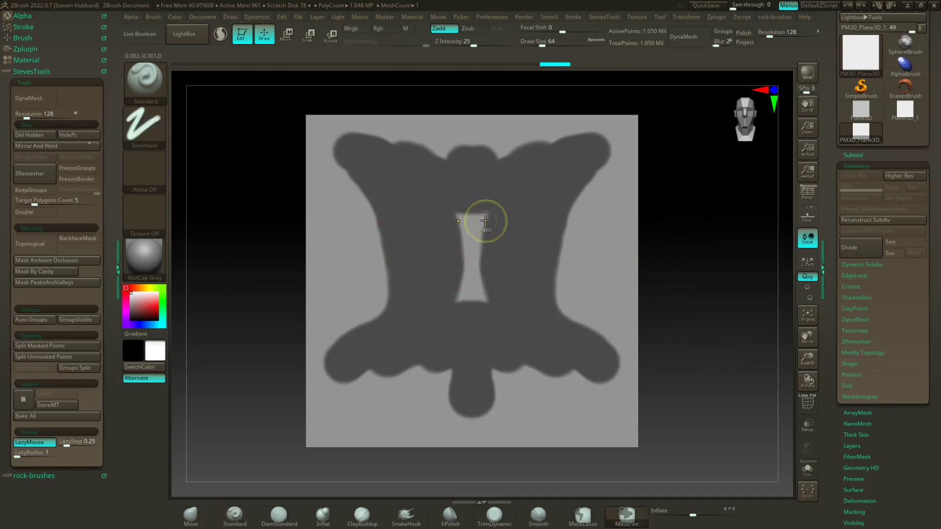
# Step: Cut smooth concave curves out of both outer sides of the mask with a tall MaskCircle ellipse
pyautogui.keyDown('ctrl'); pyautogui.click(159, 87); pyautogui.keyUp('ctrl')
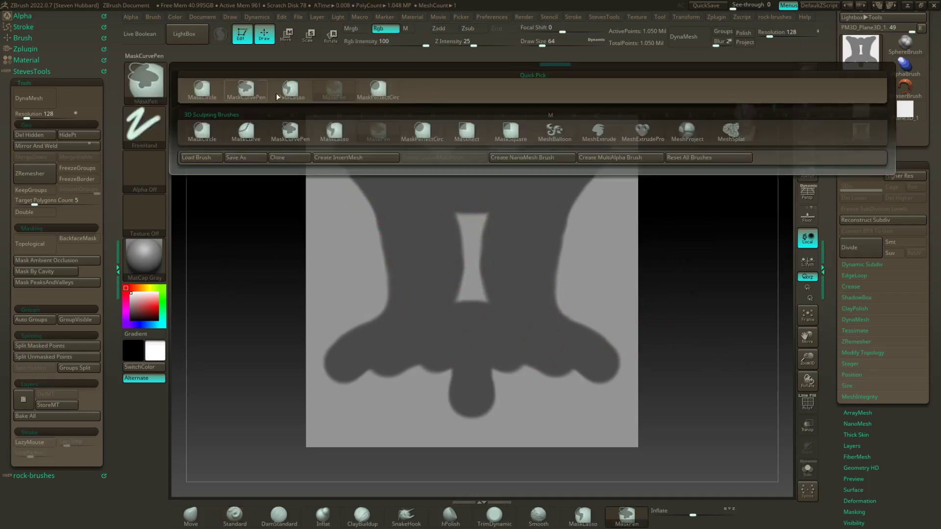
pyautogui.click(211, 90)
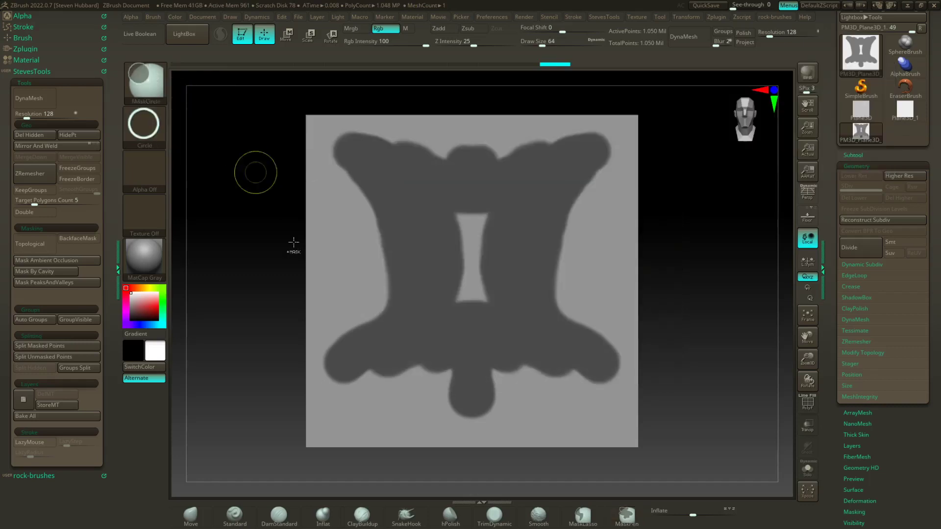
pyautogui.keyDown('ctrl'); pyautogui.moveTo(323, 219); pyautogui.dragTo(394, 395); pyautogui.keyUp('ctrl')
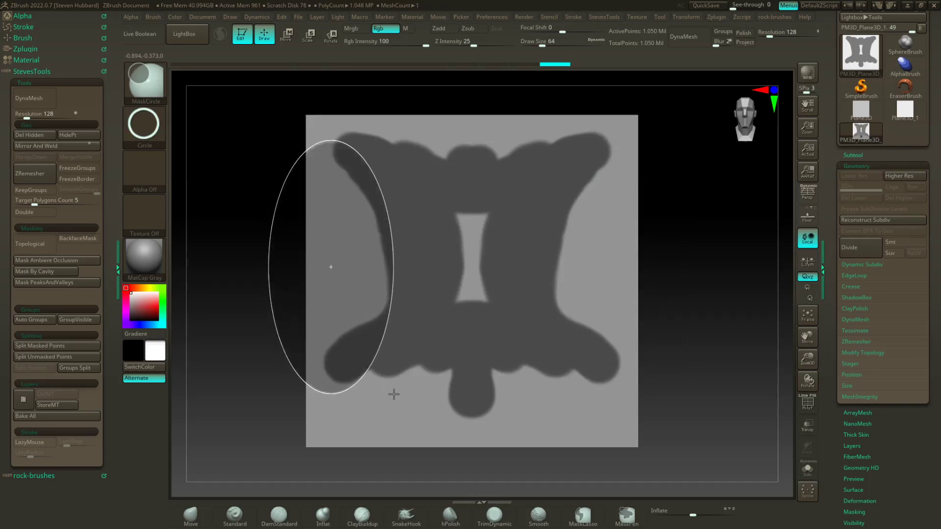
pyautogui.keyDown('ctrl'); pyautogui.moveTo(394, 394); pyautogui.dragTo(391, 394); pyautogui.keyUp('ctrl')
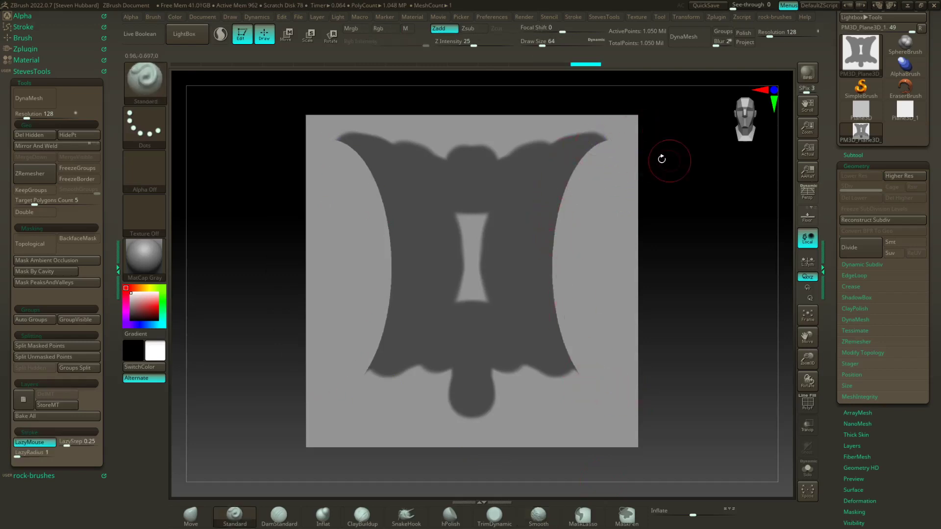
# Step: Reshape the mask with the MaskPen brush, extending the sides and lower corners, widening the central opening and adding rounded inner lobes
pyautogui.press('ctrl')
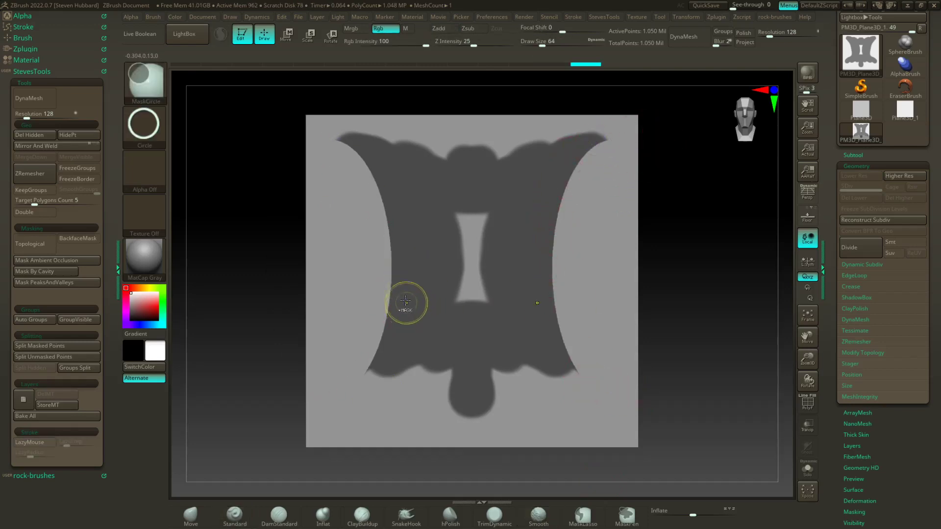
pyautogui.keyDown('ctrl'); pyautogui.click(146, 81); pyautogui.keyUp('ctrl')
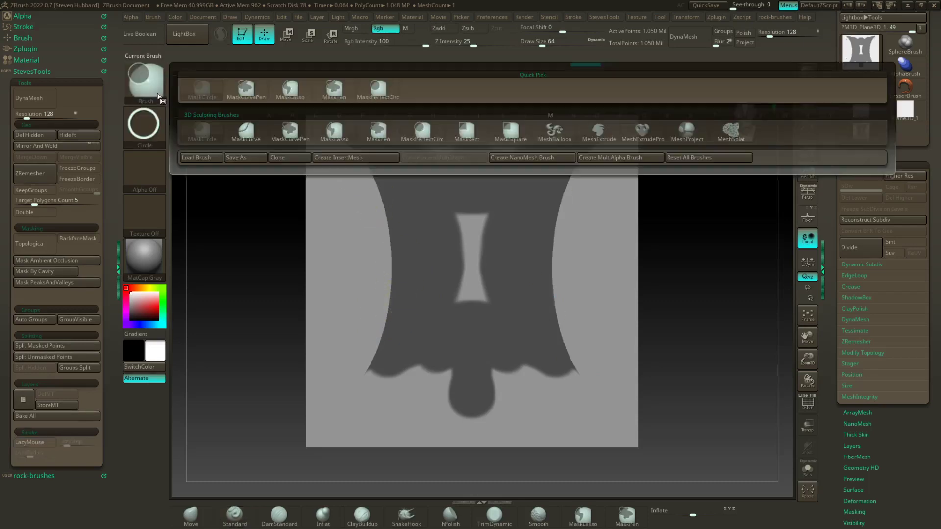
pyautogui.click(334, 89)
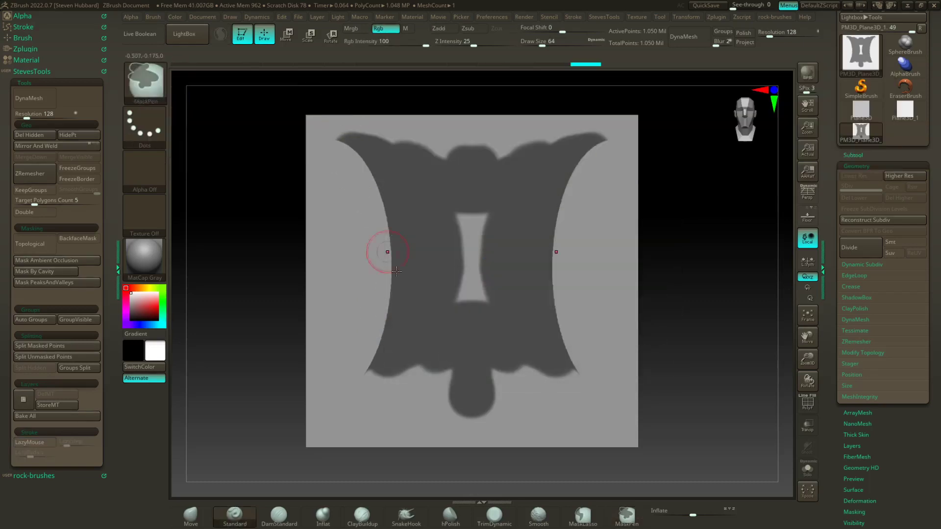
pyautogui.moveTo(386, 347)
pyautogui.keyDown('ctrl'); pyautogui.mouseDown()
pyautogui.moveTo(360, 377)
pyautogui.moveTo(385, 279)
pyautogui.moveTo(350, 365)
pyautogui.moveTo(403, 246)
pyautogui.moveTo(368, 179)
pyautogui.moveTo(362, 335)
pyautogui.moveTo(350, 376)
pyautogui.mouseUp(); pyautogui.keyUp('ctrl')
pyautogui.moveTo(497, 315)
pyautogui.keyDown('ctrl'); pyautogui.keyDown('alt'); pyautogui.mouseDown()
pyautogui.moveTo(485, 275)
pyautogui.moveTo(498, 248)
pyautogui.moveTo(459, 299)
pyautogui.moveTo(464, 221)
pyautogui.moveTo(464, 311)
pyautogui.moveTo(476, 313)
pyautogui.moveTo(451, 292)
pyautogui.moveTo(436, 252)
pyautogui.moveTo(493, 223)
pyautogui.moveTo(460, 208)
pyautogui.moveTo(448, 227)
pyautogui.moveTo(439, 217)
pyautogui.moveTo(454, 199)
pyautogui.mouseUp(); pyautogui.keyUp('alt'); pyautogui.keyUp('ctrl')
pyautogui.keyDown('ctrl'); pyautogui.moveTo(422, 326); pyautogui.dragTo(437, 311); pyautogui.keyUp('ctrl')
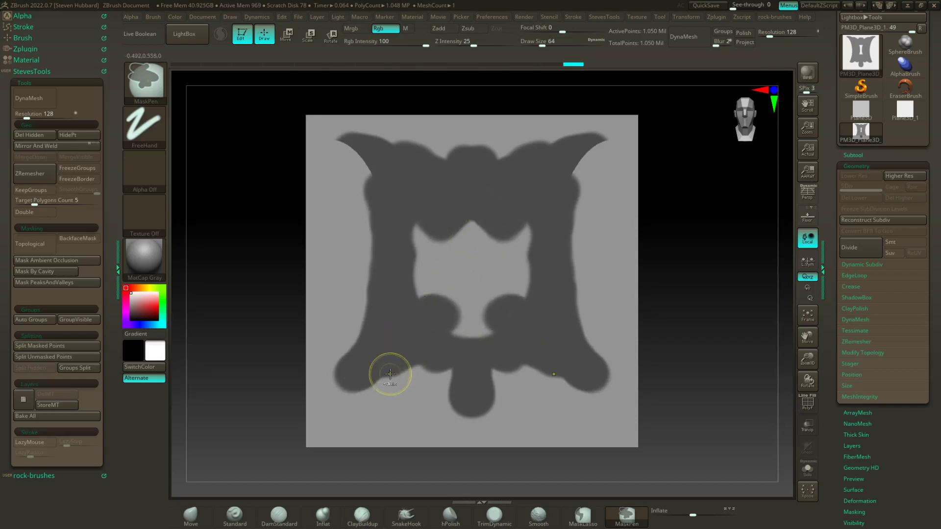
# Step: Enlarge the mask's central opening with MaskCircle ellipses and cut rounded scallops into the lower edge on both sides of the stem
pyautogui.click(161, 91)
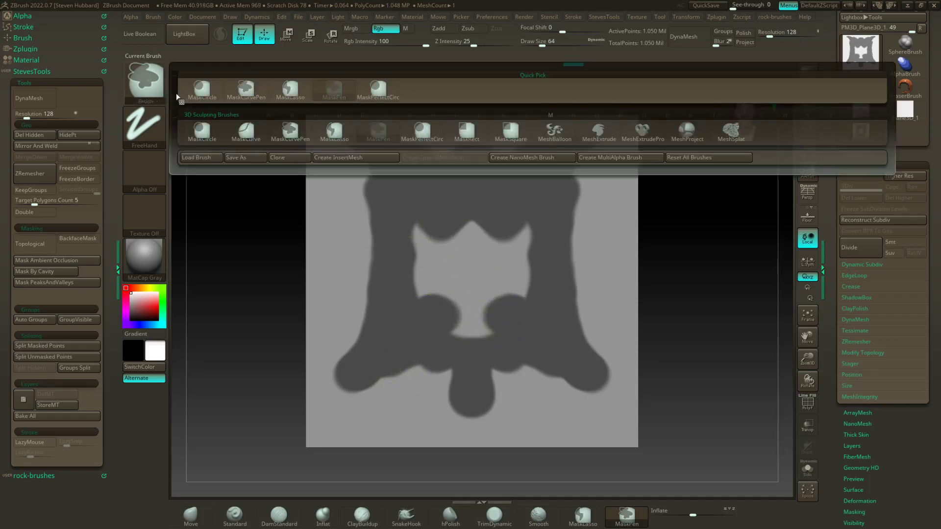
pyautogui.click(212, 91)
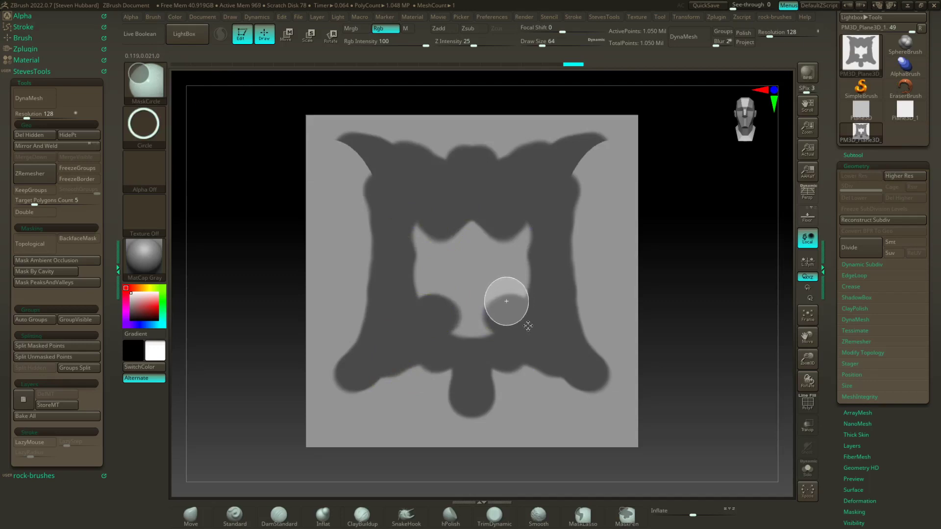
pyautogui.keyDown('ctrl'); pyautogui.keyDown('alt'); pyautogui.moveTo(525, 330); pyautogui.dragTo(526, 329); pyautogui.keyUp('alt'); pyautogui.keyUp('ctrl')
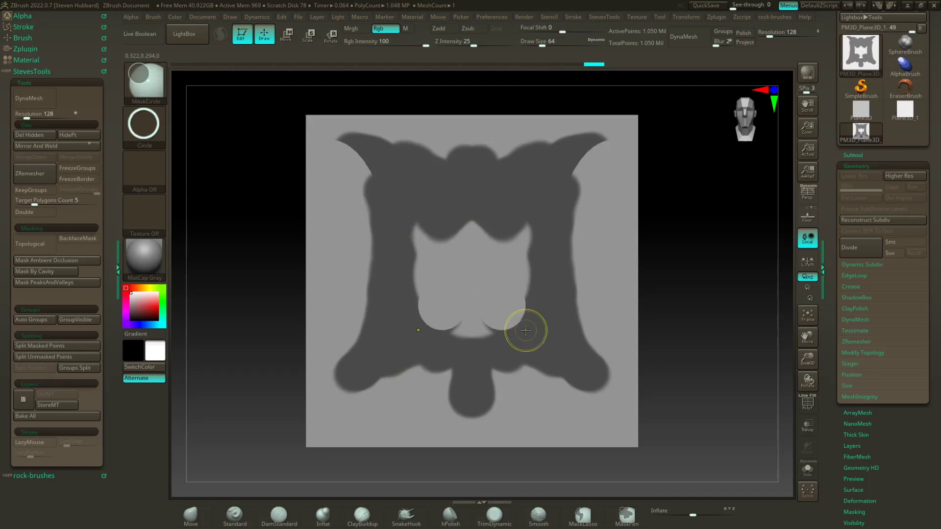
pyautogui.keyDown('ctrl'); pyautogui.keyDown('alt'); pyautogui.moveTo(486, 200); pyautogui.dragTo(538, 332); pyautogui.keyUp('alt'); pyautogui.keyUp('ctrl')
pyautogui.moveTo(503, 256)
pyautogui.keyDown('ctrl'); pyautogui.keyDown('alt'); pyautogui.mouseDown()
pyautogui.moveTo(458, 235)
pyautogui.moveTo(439, 211)
pyautogui.mouseUp(); pyautogui.keyUp('alt'); pyautogui.keyUp('ctrl')
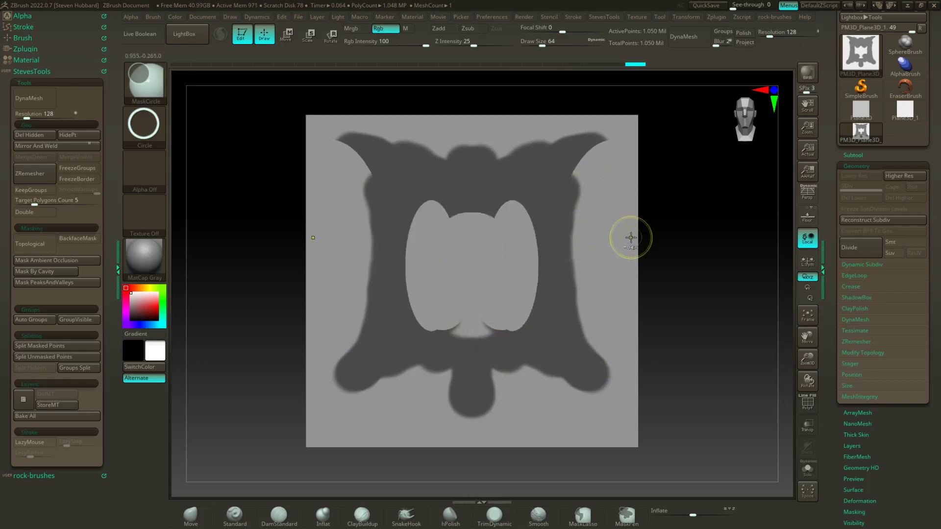
pyautogui.keyDown('ctrl'); pyautogui.keyDown('alt'); pyautogui.moveTo(524, 386); pyautogui.dragTo(594, 451); pyautogui.keyUp('alt'); pyautogui.keyUp('ctrl')
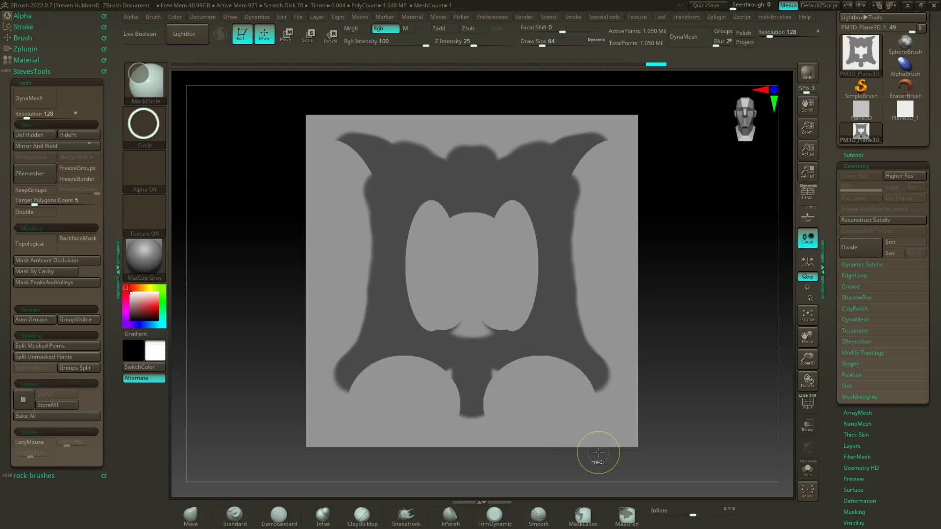
# Step: Cut tall concave curves out of the mask's outer sides with MaskCircle and sharpen its blurry edges
pyautogui.moveTo(270, 166)
pyautogui.keyDown('ctrl'); pyautogui.mouseDown()
pyautogui.moveTo(288, 181)
pyautogui.moveTo(369, 361)
pyautogui.moveTo(382, 353)
pyautogui.moveTo(374, 326)
pyautogui.moveTo(387, 363)
pyautogui.moveTo(380, 374)
pyautogui.moveTo(384, 366)
pyautogui.mouseUp(); pyautogui.keyUp('ctrl')
pyautogui.press('l')
pyautogui.moveTo(663, 267)
pyautogui.mouseDown()
pyautogui.moveTo(697, 258)
pyautogui.moveTo(678, 260)
pyautogui.mouseUp()
pyautogui.press('ctrl')
pyautogui.press('ctrl')
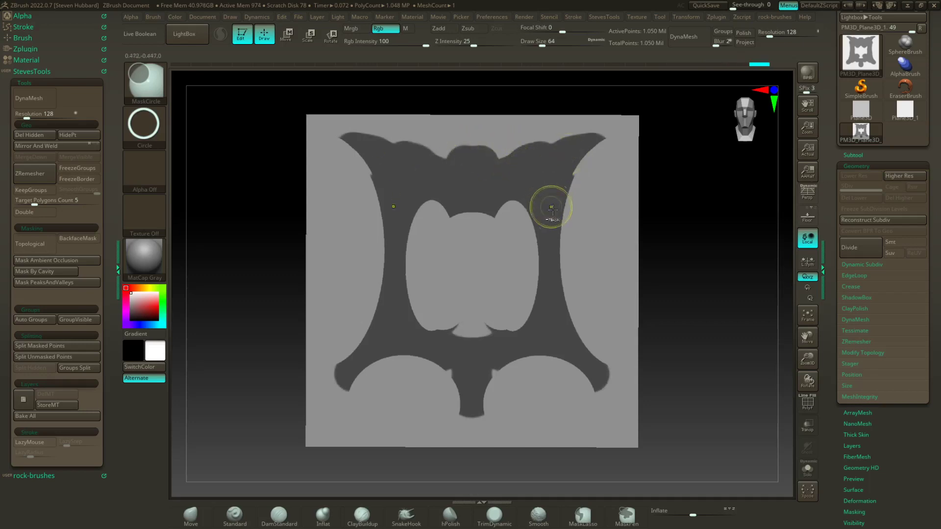
pyautogui.keyDown('ctrl'); pyautogui.keyDown('alt'); pyautogui.click(553, 210); pyautogui.keyUp('alt'); pyautogui.keyUp('ctrl')
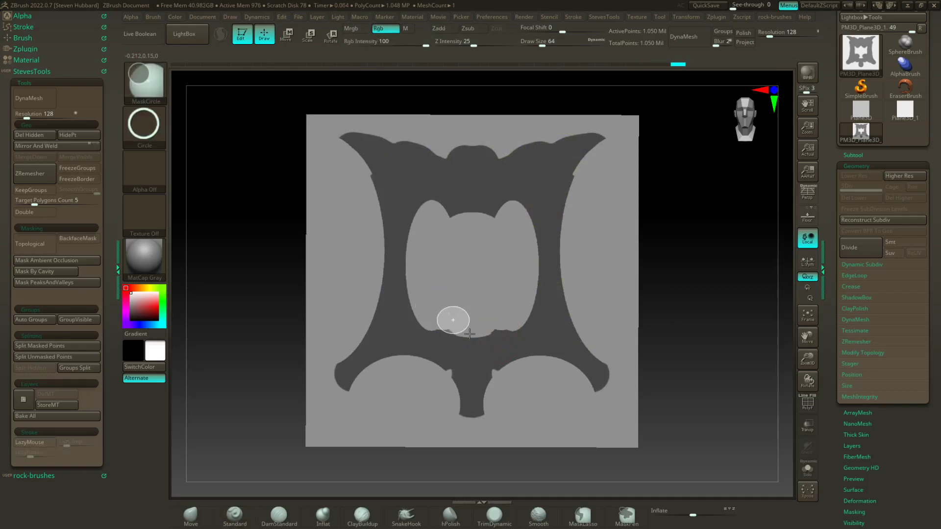
# Step: Round the bottom of the central opening with MaskCircle and clean up the notches where the stem joins the lower edge
pyautogui.moveTo(470, 334)
pyautogui.keyDown('ctrl'); pyautogui.mouseDown()
pyautogui.moveTo(443, 314)
pyautogui.moveTo(516, 340)
pyautogui.mouseUp(); pyautogui.keyUp('ctrl')
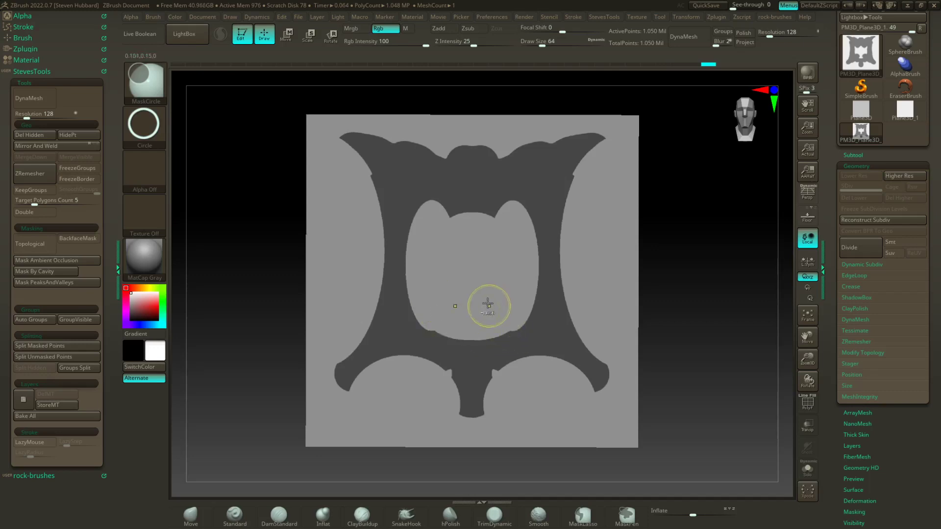
pyautogui.keyDown('ctrl'); pyautogui.moveTo(460, 287); pyautogui.dragTo(489, 307); pyautogui.keyUp('ctrl')
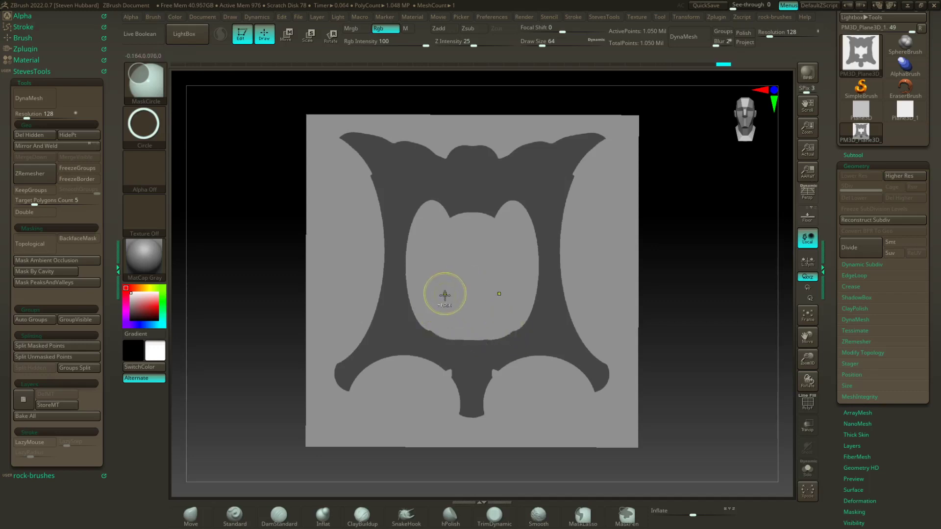
pyautogui.keyDown('ctrl'); pyautogui.moveTo(434, 300); pyautogui.dragTo(483, 362); pyautogui.keyUp('ctrl')
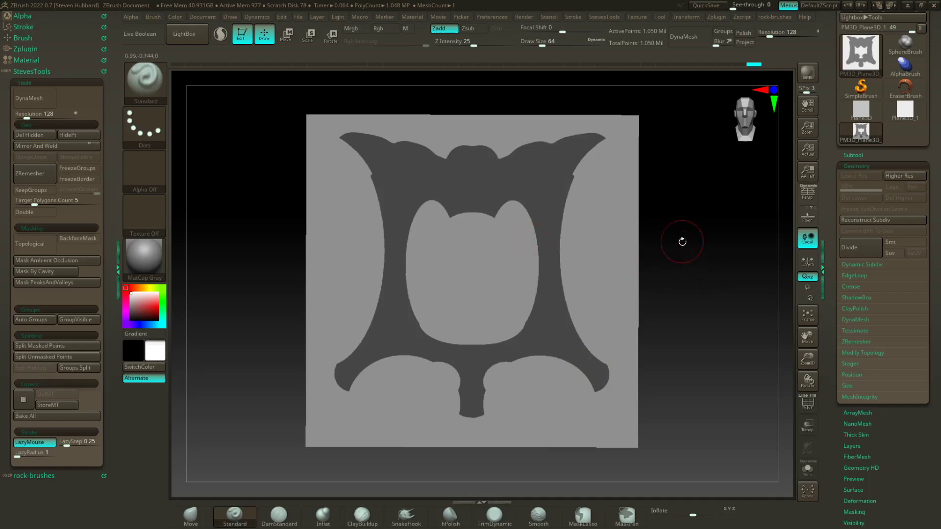
# Step: Turn the masked ornament into its own polygroup, clear the mask and show the polyframe
pyautogui.moveTo(682, 241); pyautogui.dragTo(688, 278)
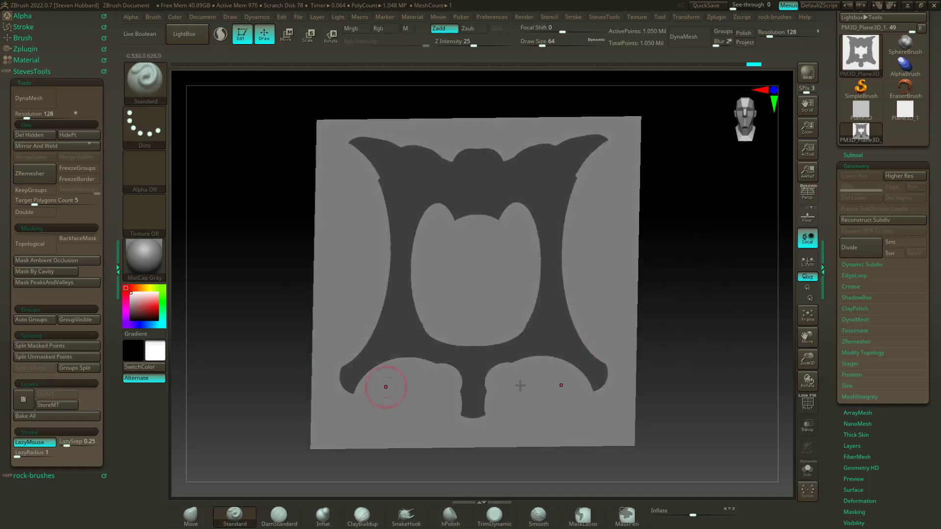
pyautogui.press('ctrl')
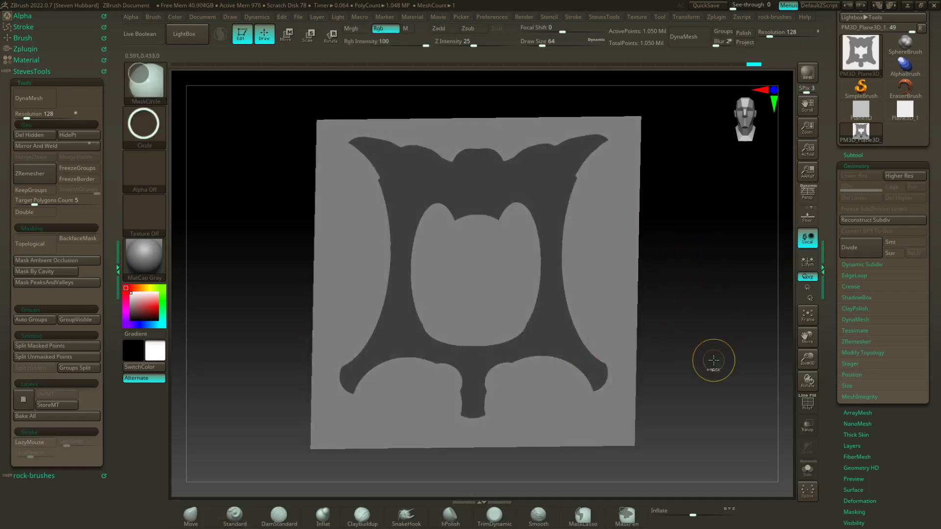
pyautogui.keyDown('ctrl'); pyautogui.moveTo(714, 360); pyautogui.dragTo(714, 361); pyautogui.keyUp('ctrl')
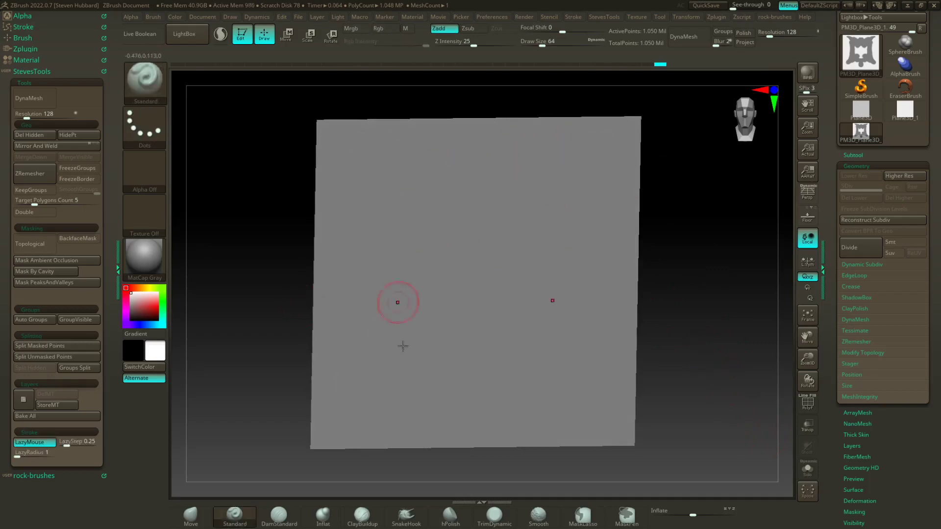
pyautogui.click(802, 405)
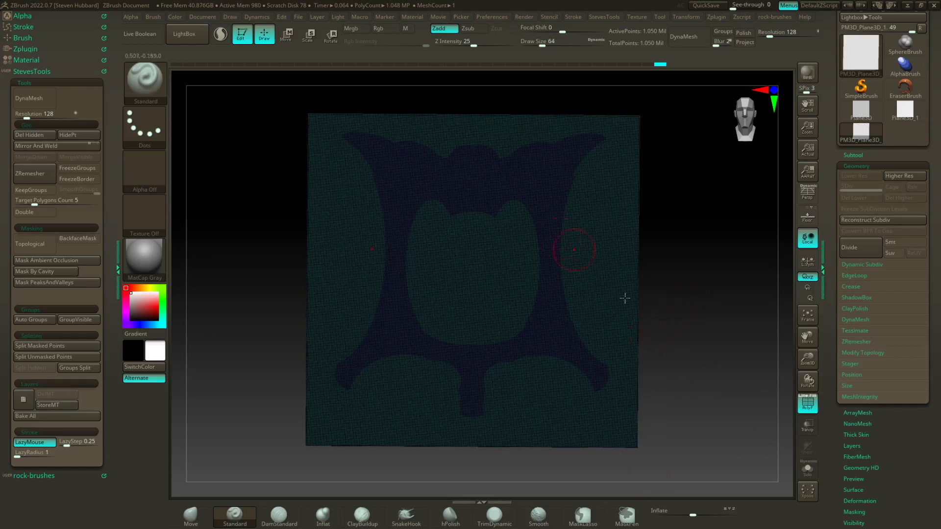
pyautogui.moveTo(651, 298)
pyautogui.mouseDown()
pyautogui.moveTo(693, 298)
pyautogui.moveTo(689, 349)
pyautogui.mouseUp()
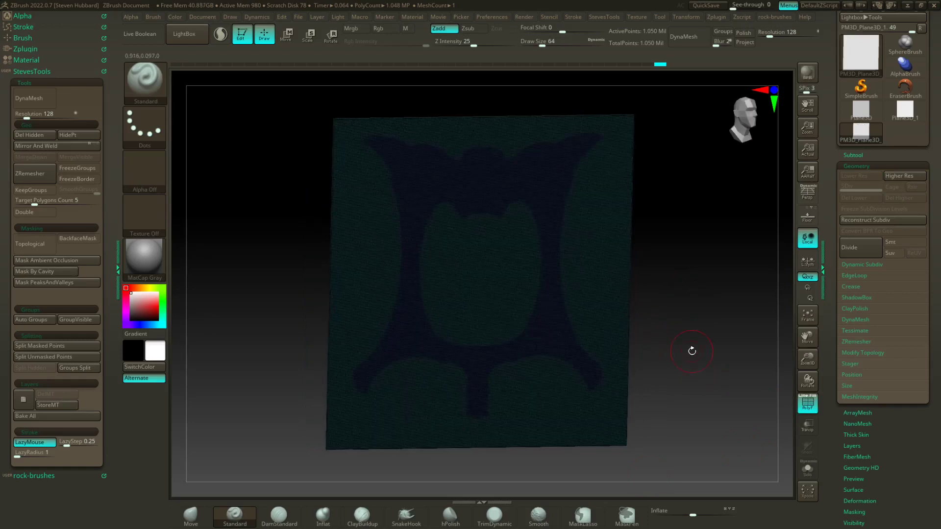
# Step: Isolate the ornament's polygroup and delete the hidden surrounding plane geometry
pyautogui.keyDown('ctrl'); pyautogui.keyDown('shift'); pyautogui.click(614, 224); pyautogui.keyUp('shift'); pyautogui.keyUp('ctrl')
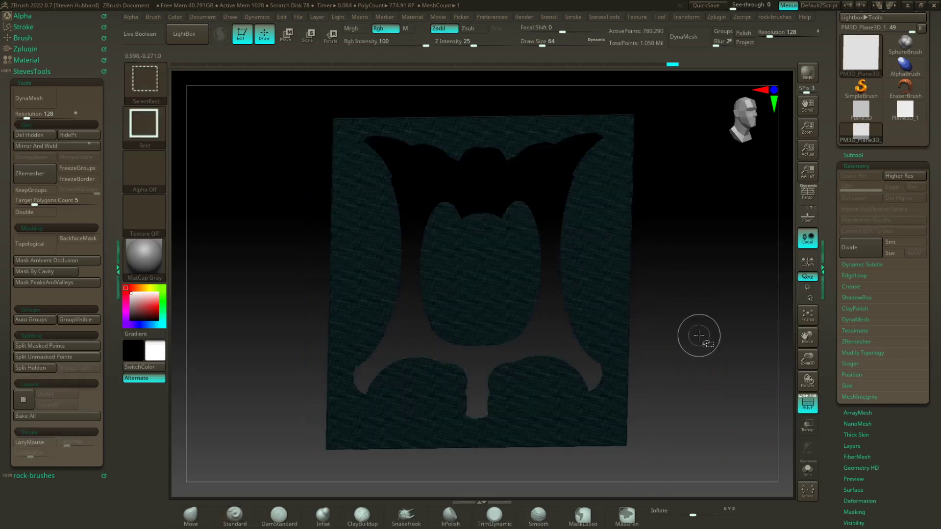
pyautogui.keyDown('ctrl'); pyautogui.keyDown('shift'); pyautogui.moveTo(695, 257); pyautogui.dragTo(699, 274); pyautogui.keyUp('shift'); pyautogui.keyUp('ctrl')
pyautogui.moveTo(697, 349); pyautogui.dragTo(645, 316)
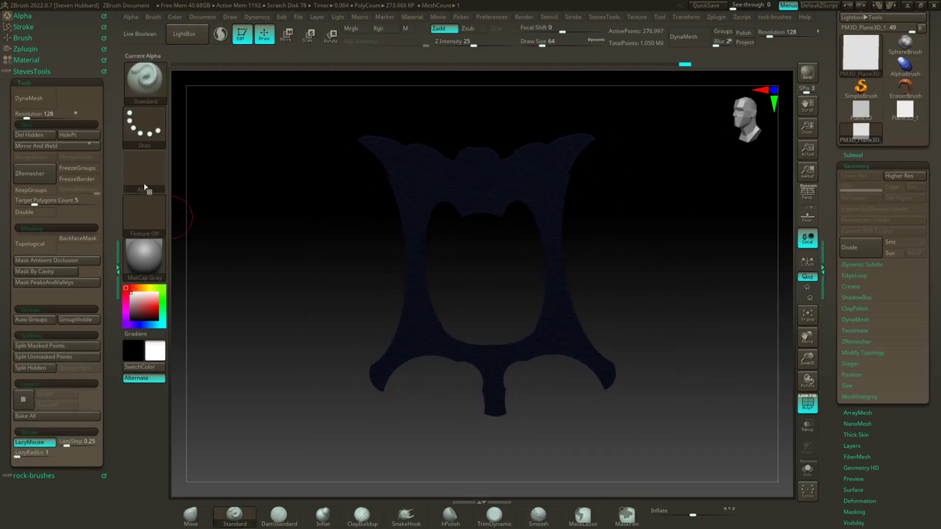
pyautogui.click(27, 134)
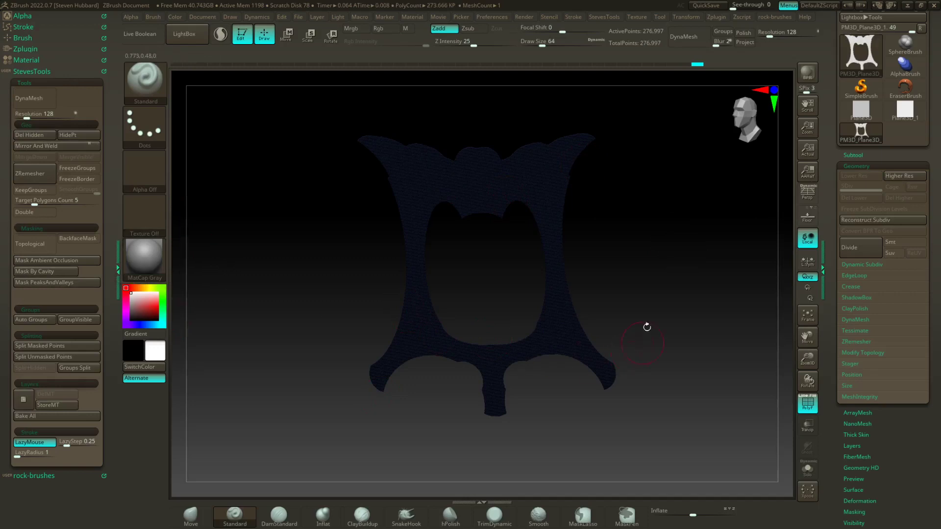
# Step: Examine the cut-out ornament's edges from slightly different angles, with and without the polyframe
pyautogui.moveTo(643, 290)
pyautogui.mouseDown()
pyautogui.moveTo(636, 278)
pyautogui.moveTo(651, 276)
pyautogui.mouseUp()
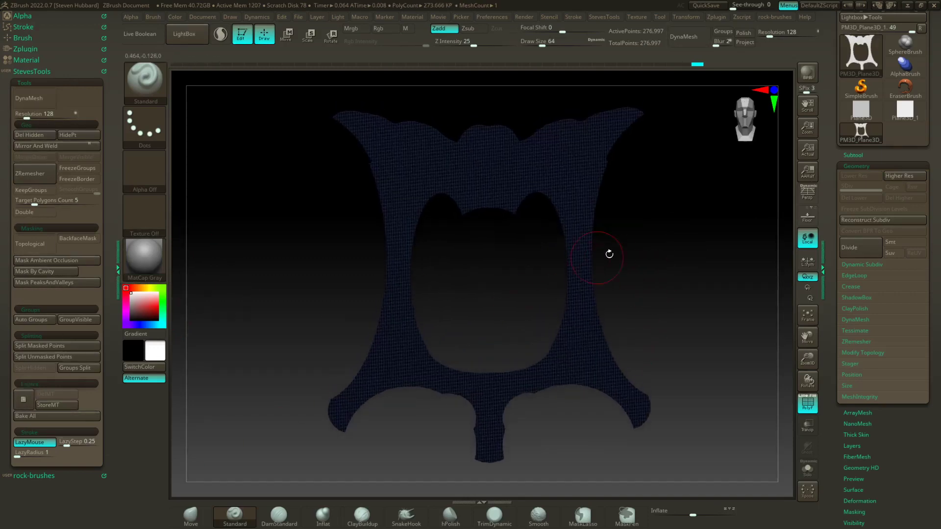
pyautogui.moveTo(609, 254); pyautogui.dragTo(624, 245)
pyautogui.click(808, 402)
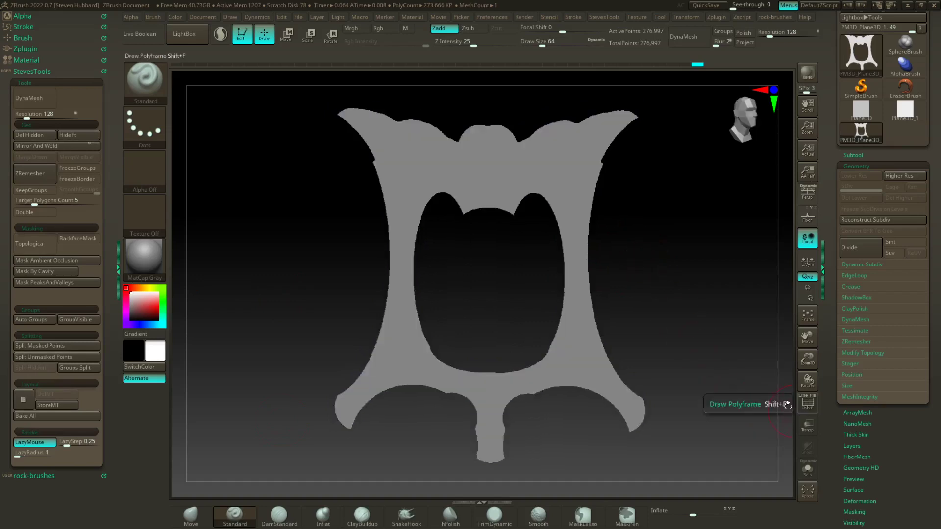
pyautogui.moveTo(686, 279); pyautogui.dragTo(661, 260)
pyautogui.click(807, 403)
pyautogui.moveTo(699, 290); pyautogui.dragTo(695, 294)
pyautogui.moveTo(685, 341); pyautogui.dragTo(666, 324)
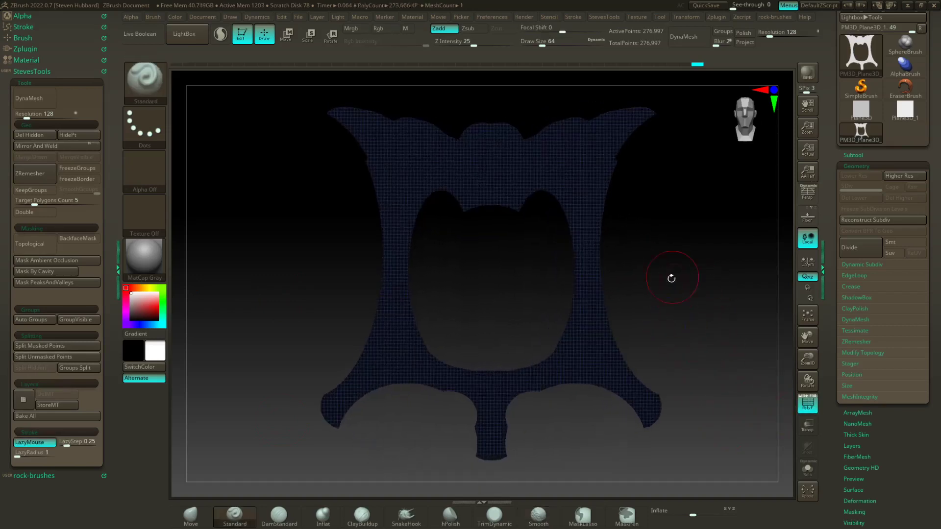
# Step: Pull the central opening's upper edge downward using the Move brush at draw size about 154, and hide the polyframe
pyautogui.keyDown('alt'); pyautogui.moveTo(670, 279); pyautogui.dragTo(652, 331); pyautogui.keyUp('alt')
pyautogui.press('s')
pyautogui.moveTo(616, 297); pyautogui.dragTo(633, 297)
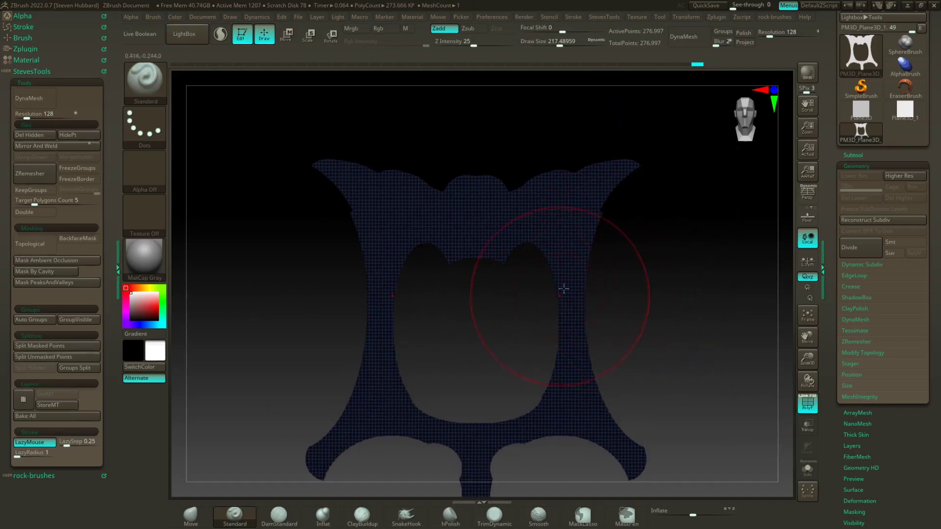
pyautogui.press('s')
pyautogui.moveTo(651, 300); pyautogui.dragTo(643, 302)
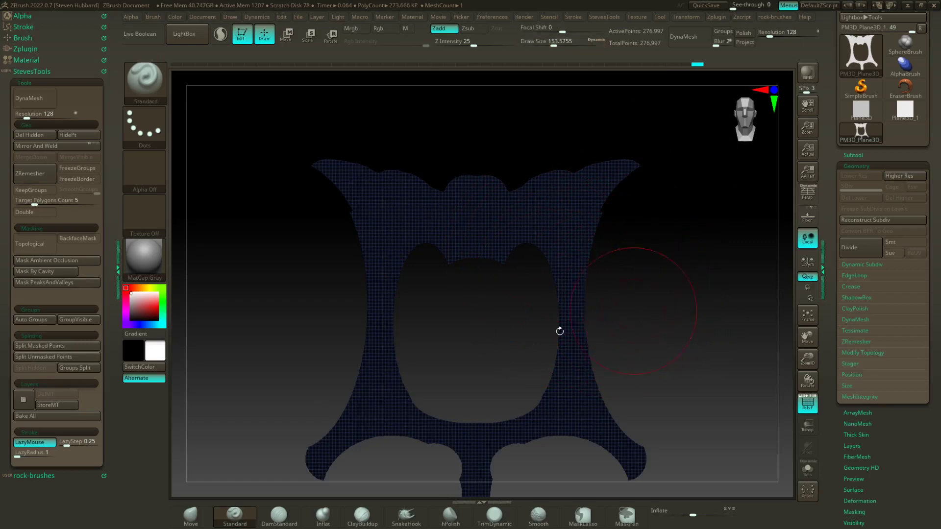
pyautogui.click(191, 515)
pyautogui.moveTo(531, 242)
pyautogui.mouseDown()
pyautogui.moveTo(504, 294)
pyautogui.moveTo(490, 281)
pyautogui.mouseUp()
pyautogui.hotkey('shift', 'f')
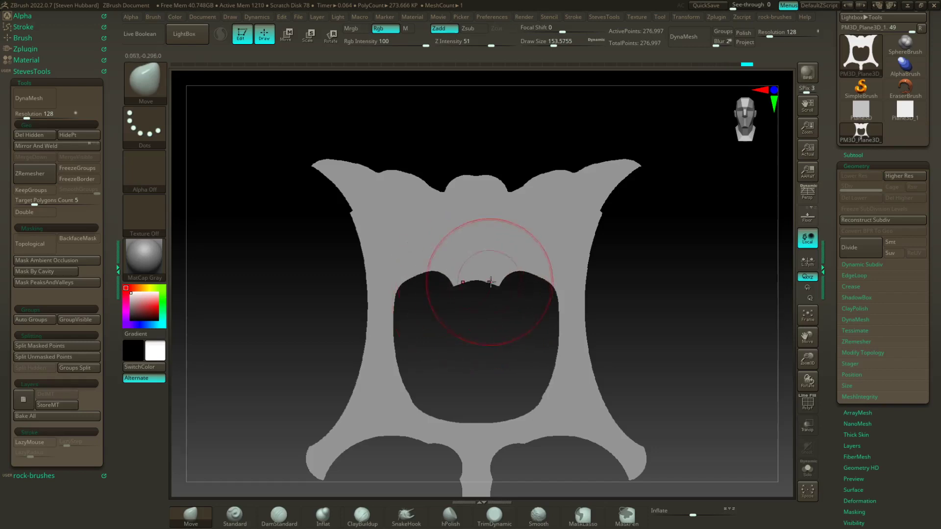
# Step: Raise the central opening's bottom edge into a peak and pull its lower corners outward with the Move brush
pyautogui.moveTo(492, 407); pyautogui.dragTo(483, 358)
pyautogui.moveTo(429, 400)
pyautogui.mouseDown()
pyautogui.moveTo(420, 382)
pyautogui.moveTo(393, 392)
pyautogui.mouseUp()
pyautogui.moveTo(644, 380); pyautogui.dragTo(612, 343)
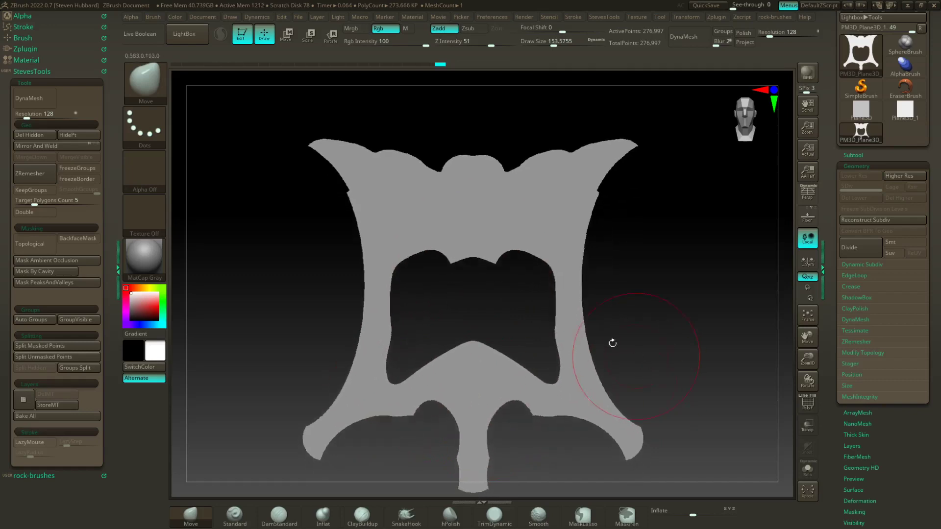
pyautogui.moveTo(482, 264)
pyautogui.mouseDown(button='right')
pyautogui.moveTo(484, 248)
pyautogui.moveTo(482, 274)
pyautogui.mouseUp(button='right')
pyautogui.moveTo(607, 272); pyautogui.dragTo(629, 267)
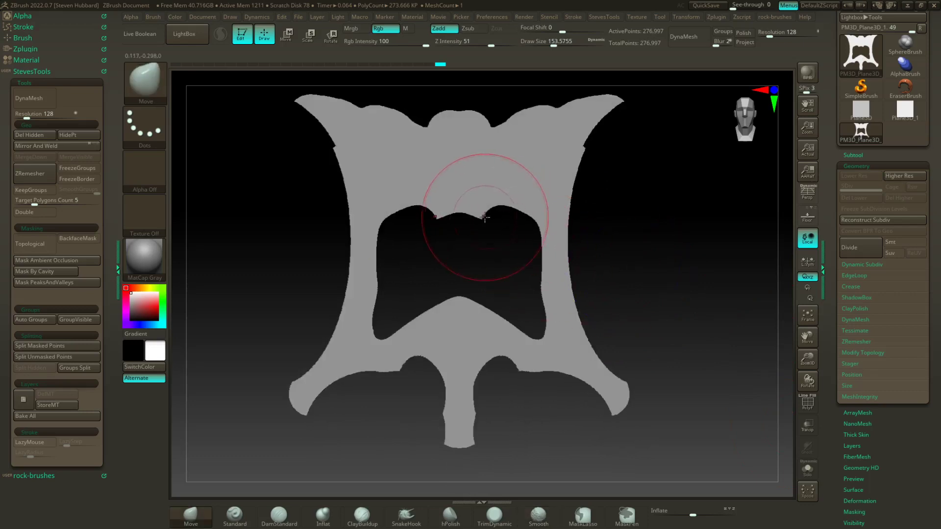
# Step: Push the central opening's upper edge upward and bow the side walls slightly outward with the Move brush
pyautogui.moveTo(485, 217)
pyautogui.mouseDown()
pyautogui.moveTo(475, 204)
pyautogui.moveTo(483, 175)
pyautogui.mouseUp()
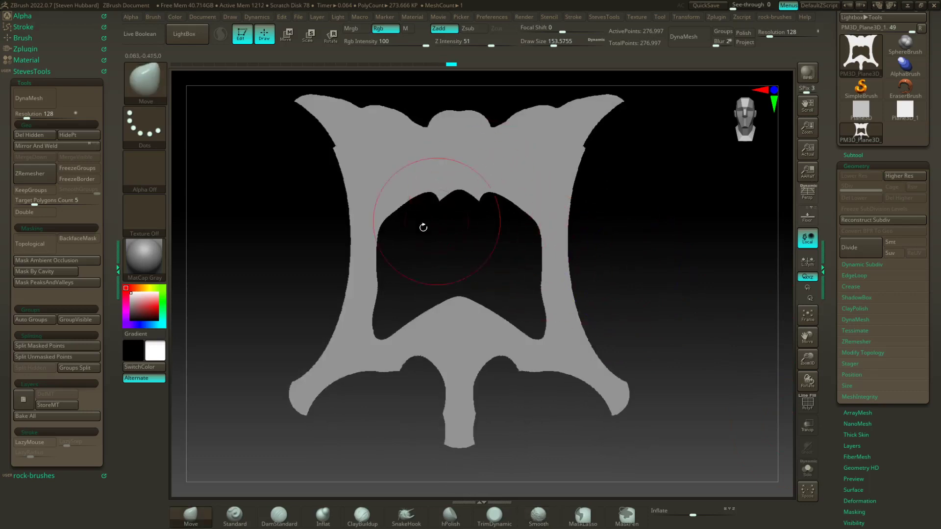
pyautogui.moveTo(375, 281); pyautogui.dragTo(367, 273)
pyautogui.moveTo(358, 240); pyautogui.dragTo(354, 232)
pyautogui.moveTo(337, 155); pyautogui.dragTo(335, 158)
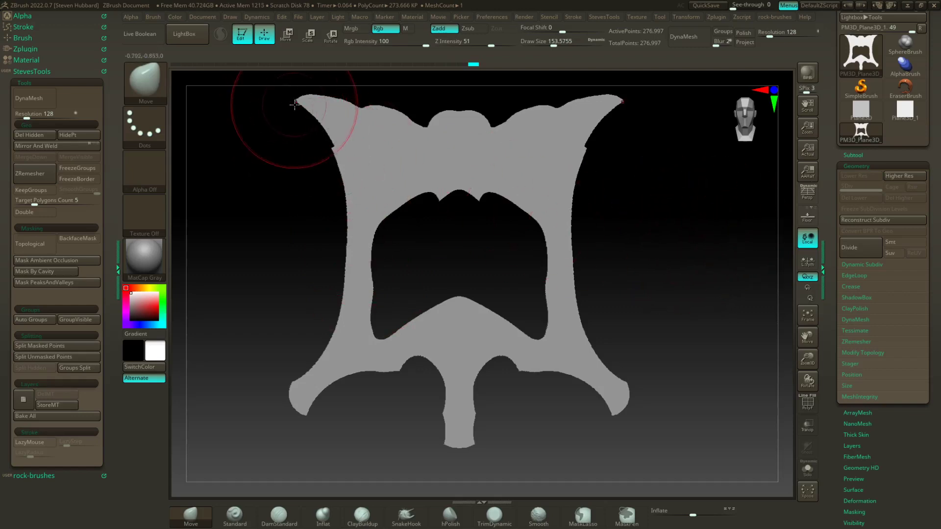
# Step: Stretch the ornament's upper corners outward into long horns and lift their undersides with the Move brush
pyautogui.moveTo(295, 105); pyautogui.dragTo(222, 100)
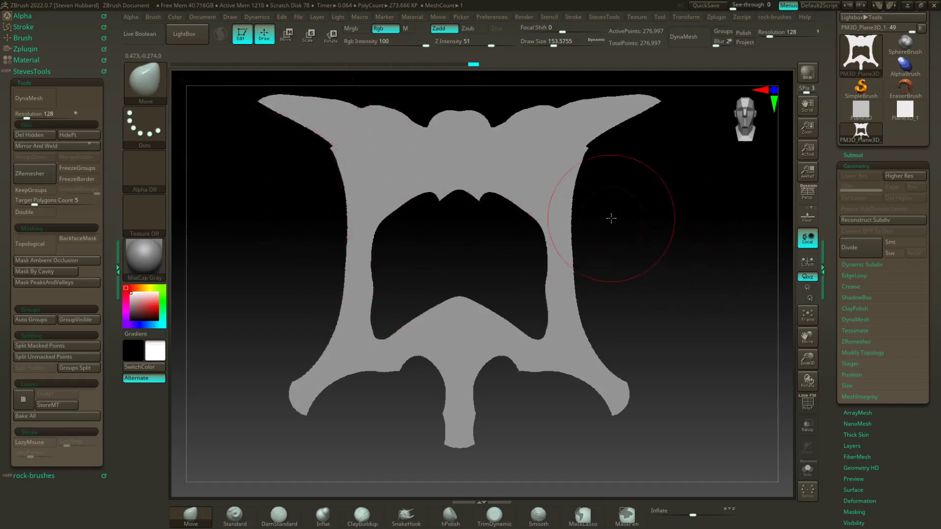
pyautogui.keyDown('alt'); pyautogui.moveTo(611, 218); pyautogui.dragTo(693, 256); pyautogui.keyUp('alt')
pyautogui.moveTo(357, 147); pyautogui.dragTo(193, 125)
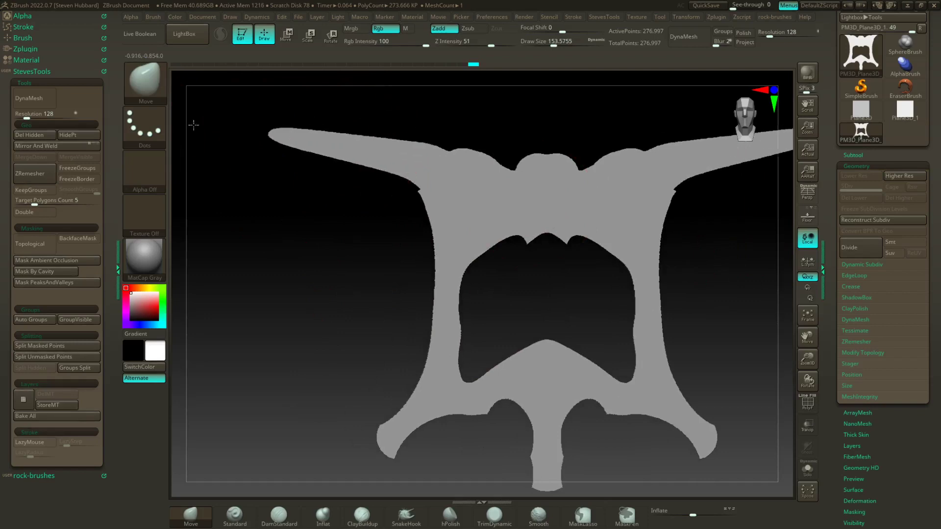
pyautogui.moveTo(424, 191)
pyautogui.mouseDown()
pyautogui.moveTo(421, 170)
pyautogui.moveTo(384, 142)
pyautogui.mouseUp()
pyautogui.moveTo(339, 143); pyautogui.dragTo(327, 125)
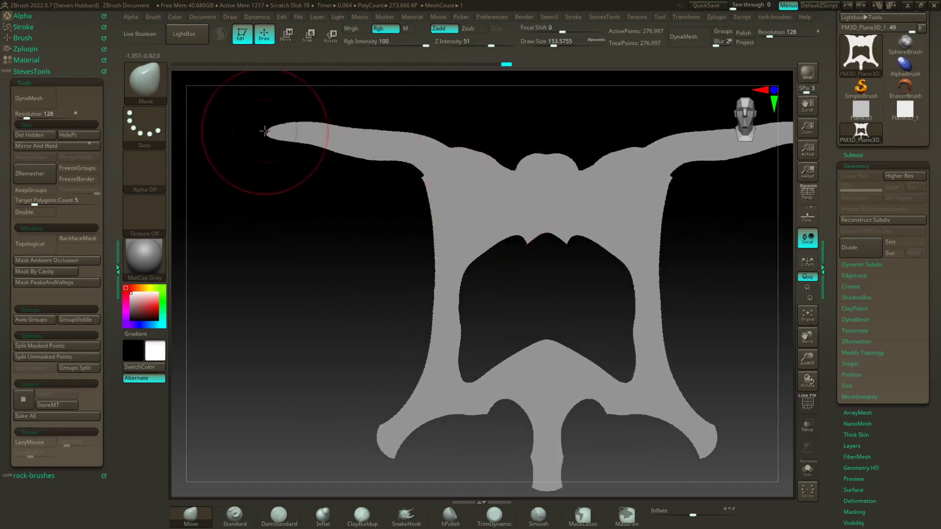
# Step: Thicken the horn bases, broaden the upper body outward and taper the central opening's upper part with the Move brush
pyautogui.moveTo(416, 176)
pyautogui.mouseDown()
pyautogui.moveTo(406, 168)
pyautogui.moveTo(364, 244)
pyautogui.moveTo(422, 176)
pyautogui.moveTo(367, 180)
pyautogui.moveTo(328, 163)
pyautogui.mouseUp()
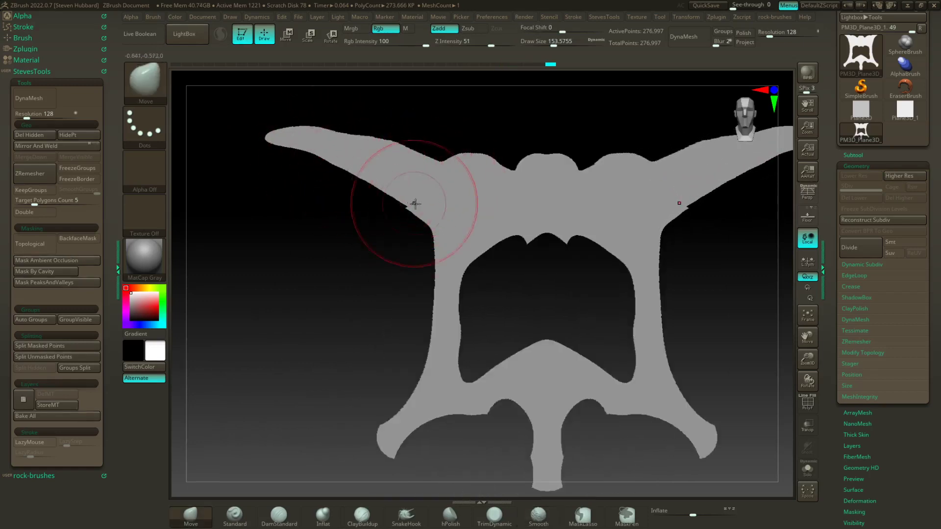
pyautogui.moveTo(415, 204)
pyautogui.mouseDown()
pyautogui.moveTo(424, 266)
pyautogui.moveTo(412, 282)
pyautogui.moveTo(426, 337)
pyautogui.moveTo(458, 318)
pyautogui.moveTo(466, 269)
pyautogui.moveTo(488, 274)
pyautogui.mouseUp()
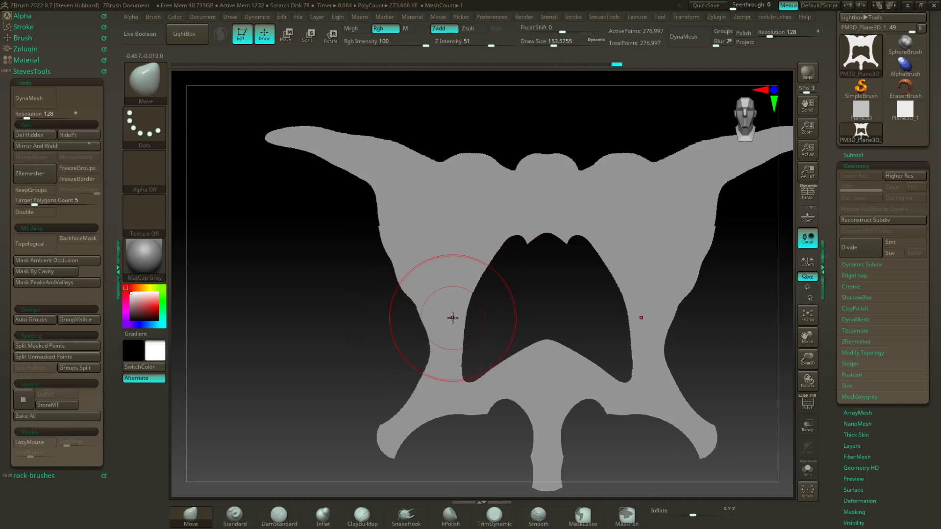
pyautogui.moveTo(382, 289)
pyautogui.mouseDown()
pyautogui.moveTo(331, 274)
pyautogui.moveTo(347, 286)
pyautogui.mouseUp()
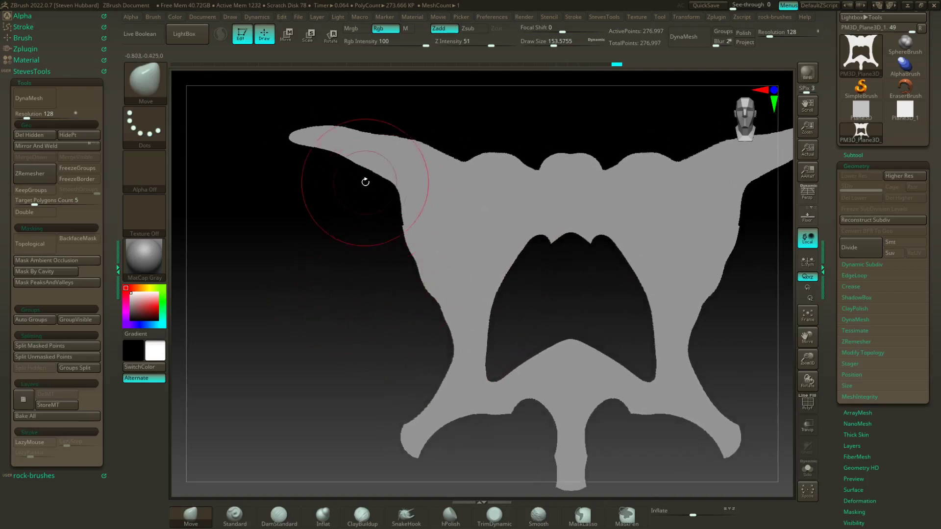
pyautogui.hotkey('ctrl', 'z')
pyautogui.press('ctrl')
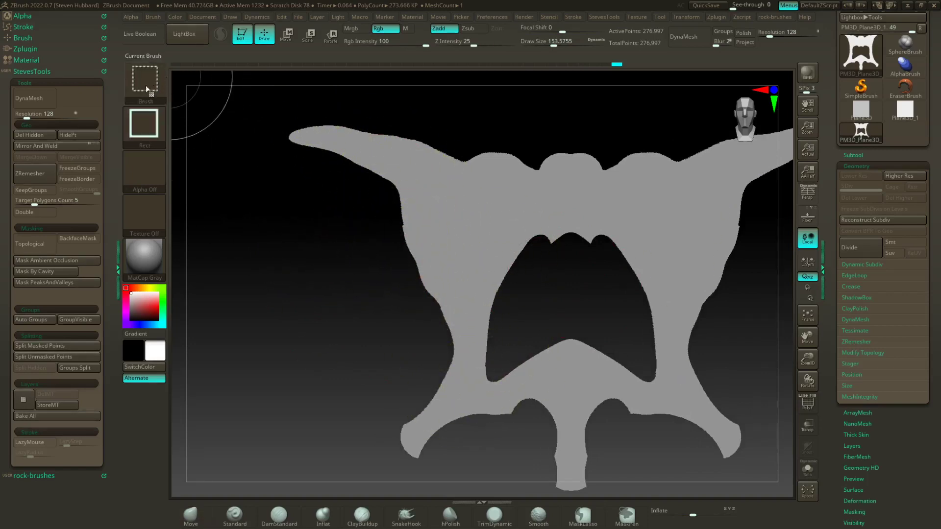
# Step: Choose the ClipCircle brush and carve the ornament's outer side walls and horn undersides into a smooth inward arc
pyautogui.hotkey('ctrl', 'shift')
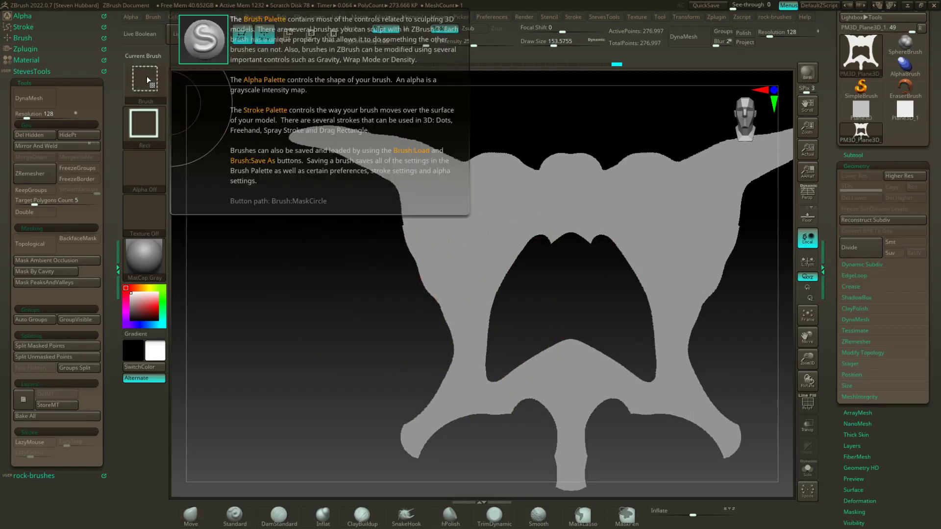
pyautogui.click(146, 75)
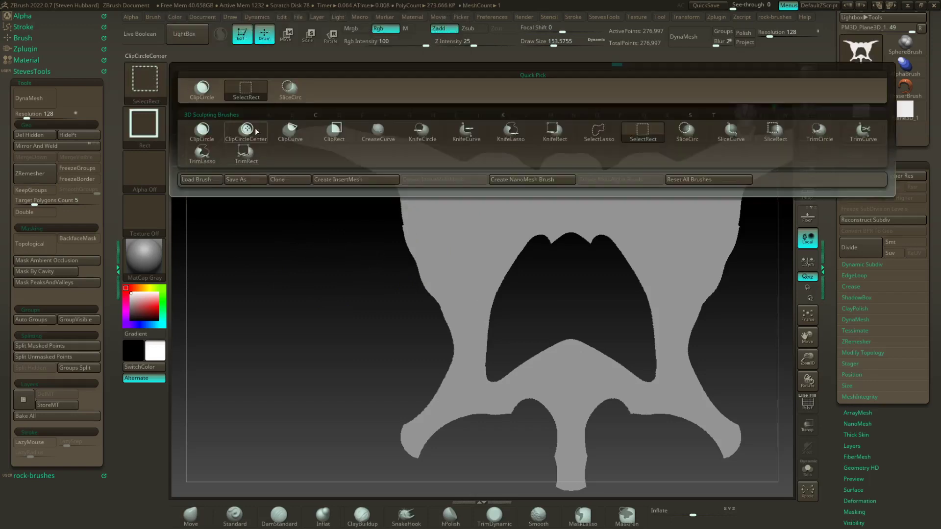
pyautogui.click(201, 87)
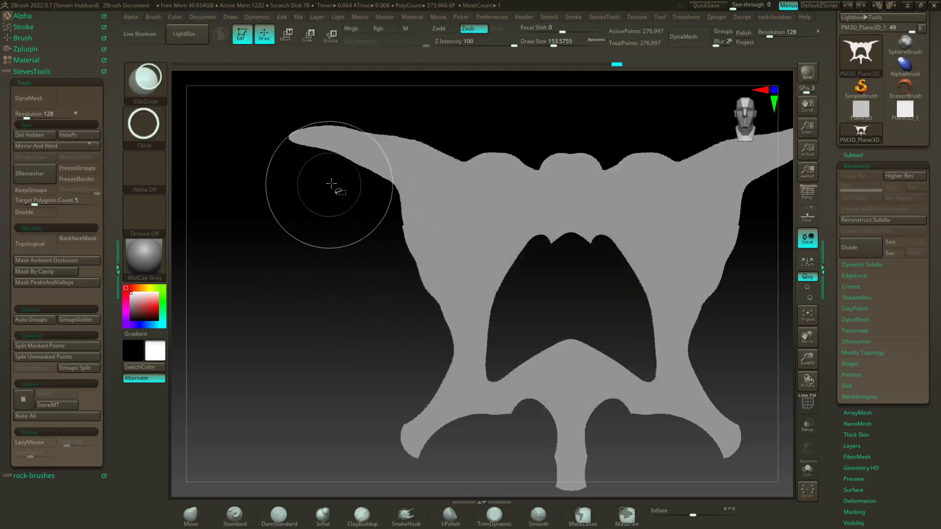
pyautogui.moveTo(283, 191)
pyautogui.keyDown('ctrl'); pyautogui.keyDown('shift'); pyautogui.mouseDown()
pyautogui.moveTo(382, 290)
pyautogui.moveTo(407, 355)
pyautogui.moveTo(409, 324)
pyautogui.moveTo(479, 395)
pyautogui.moveTo(424, 377)
pyautogui.moveTo(422, 391)
pyautogui.moveTo(440, 403)
pyautogui.mouseUp(); pyautogui.keyUp('shift'); pyautogui.keyUp('ctrl')
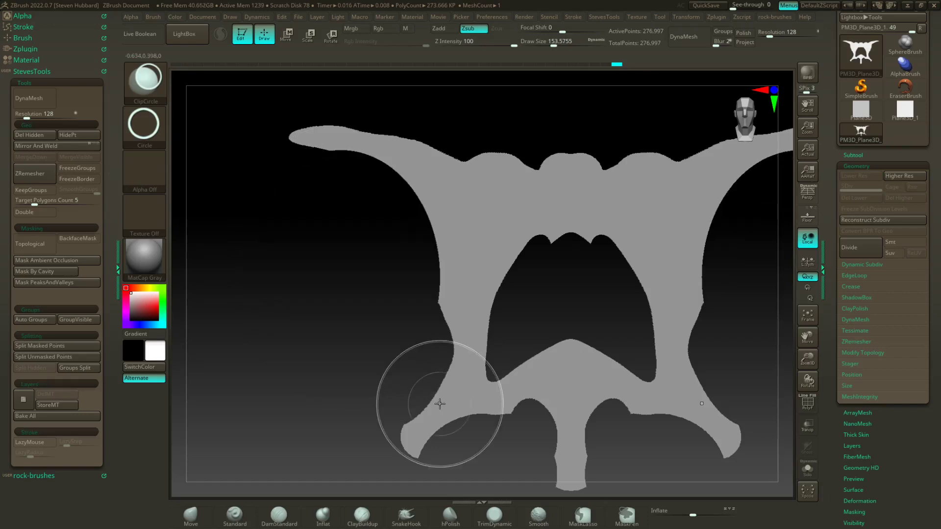
pyautogui.keyDown('alt'); pyautogui.moveTo(389, 285); pyautogui.dragTo(360, 334); pyautogui.keyUp('alt')
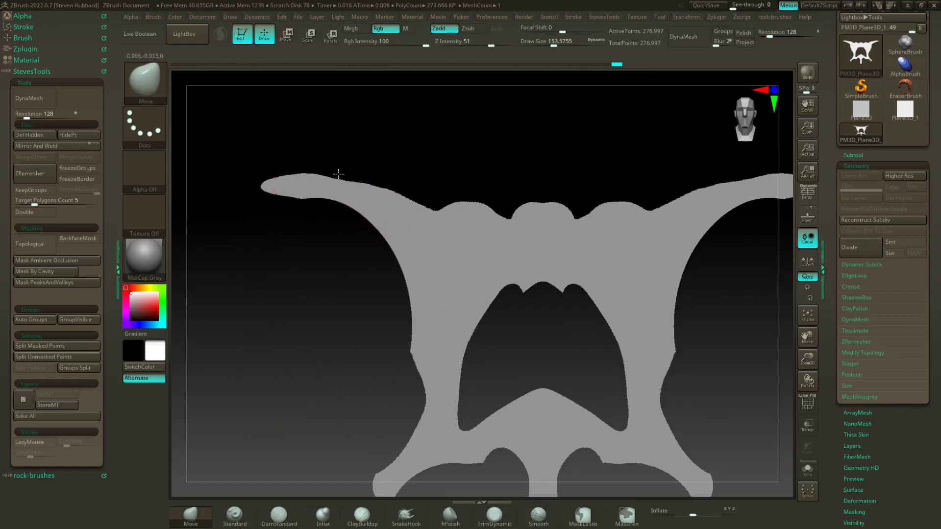
# Step: Nudge the horns slightly upward with the Move brush and clip their undersides into a thin curve with ClipCircle
pyautogui.moveTo(338, 174); pyautogui.dragTo(337, 170)
pyautogui.moveTo(305, 198); pyautogui.dragTo(305, 193)
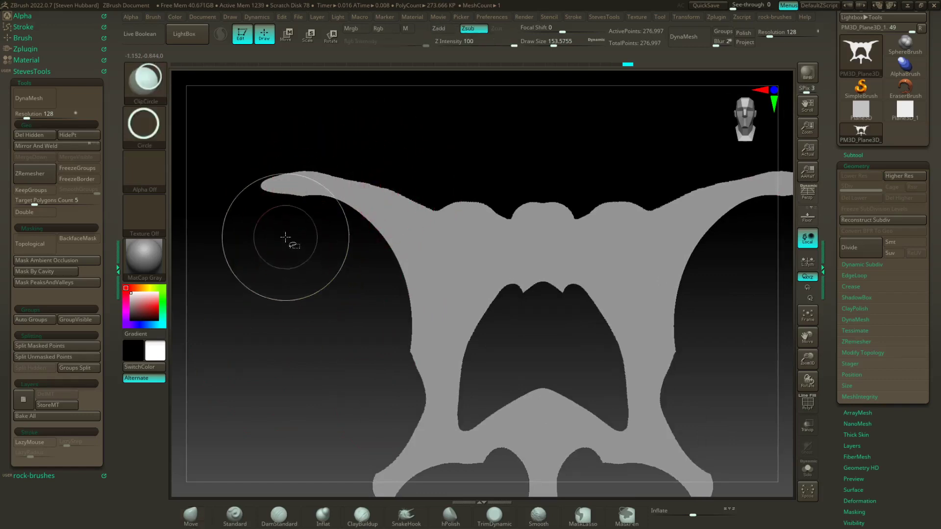
pyautogui.moveTo(292, 245)
pyautogui.keyDown('ctrl'); pyautogui.keyDown('shift'); pyautogui.mouseDown()
pyautogui.moveTo(380, 390)
pyautogui.moveTo(346, 399)
pyautogui.moveTo(363, 387)
pyautogui.moveTo(413, 415)
pyautogui.moveTo(420, 427)
pyautogui.moveTo(384, 428)
pyautogui.moveTo(414, 443)
pyautogui.mouseUp(); pyautogui.keyUp('shift'); pyautogui.keyUp('ctrl')
# Step: Reshape the upper edge with the Move brush into a rounded centre peak flanked by broad raised shoulders with notches between
pyautogui.keyDown('alt'); pyautogui.moveTo(730, 317); pyautogui.dragTo(635, 292); pyautogui.keyUp('alt')
pyautogui.moveTo(489, 215)
pyautogui.mouseDown()
pyautogui.moveTo(478, 187)
pyautogui.moveTo(427, 225)
pyautogui.mouseUp()
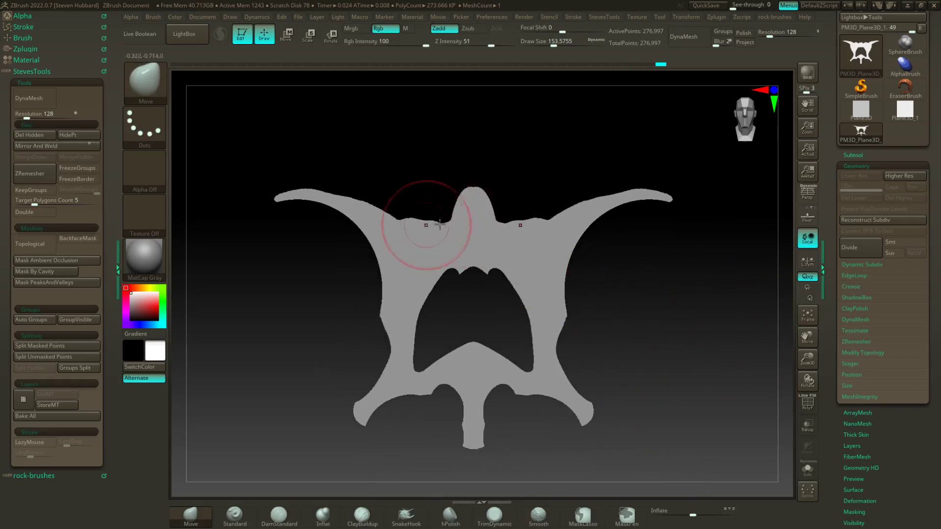
pyautogui.moveTo(516, 228)
pyautogui.mouseDown()
pyautogui.moveTo(517, 218)
pyautogui.moveTo(552, 208)
pyautogui.mouseUp()
pyautogui.moveTo(558, 208); pyautogui.dragTo(565, 195)
pyautogui.moveTo(536, 206)
pyautogui.mouseDown()
pyautogui.moveTo(582, 181)
pyautogui.moveTo(595, 186)
pyautogui.moveTo(545, 183)
pyautogui.mouseUp()
pyautogui.moveTo(567, 173); pyautogui.dragTo(590, 189)
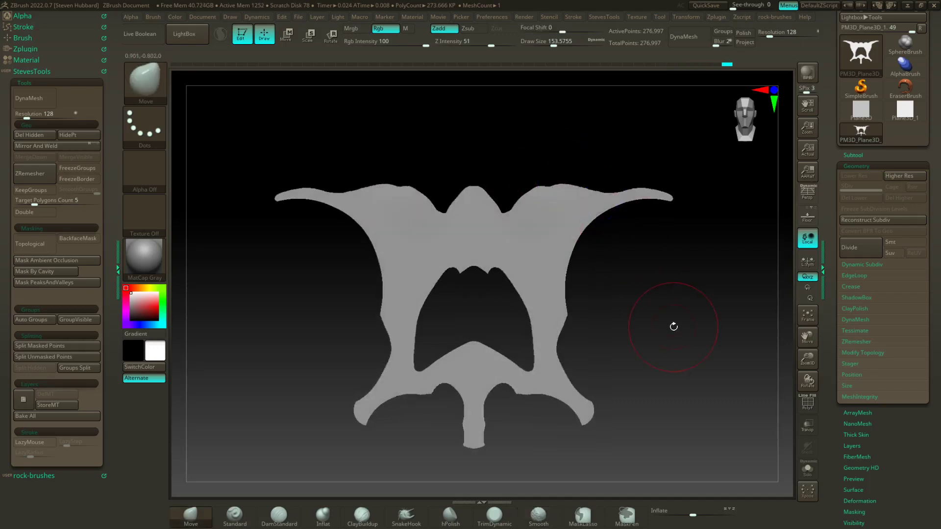
# Step: Stretch the lower legs outward, smooth the kink in the side walls and curve the legs' upper edges with the Move brush
pyautogui.moveTo(589, 411); pyautogui.dragTo(635, 429)
pyautogui.moveTo(569, 320)
pyautogui.mouseDown()
pyautogui.moveTo(547, 295)
pyautogui.moveTo(571, 244)
pyautogui.mouseUp()
pyautogui.moveTo(550, 306)
pyautogui.mouseDown()
pyautogui.moveTo(557, 252)
pyautogui.moveTo(562, 263)
pyautogui.mouseUp()
pyautogui.moveTo(619, 296); pyautogui.dragTo(632, 309)
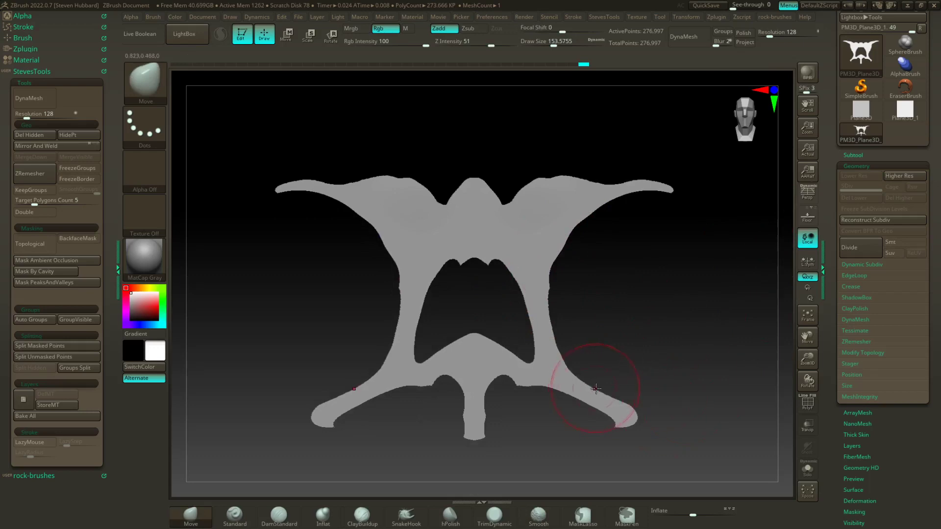
pyautogui.moveTo(584, 385); pyautogui.dragTo(576, 397)
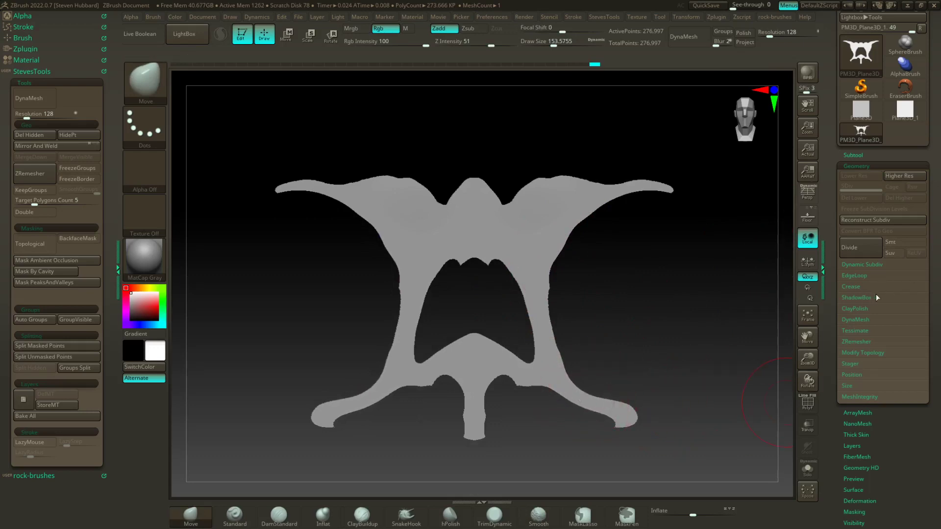
# Step: Try thickening the ornament with Panel Loops, inspect its border in polyframe view and undo the operation
pyautogui.moveTo(663, 307); pyautogui.dragTo(764, 343)
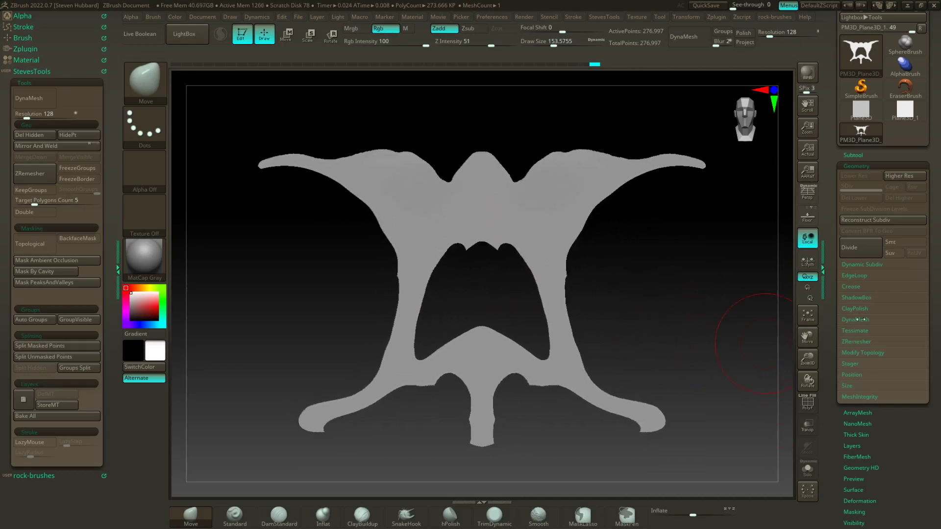
pyautogui.click(853, 276)
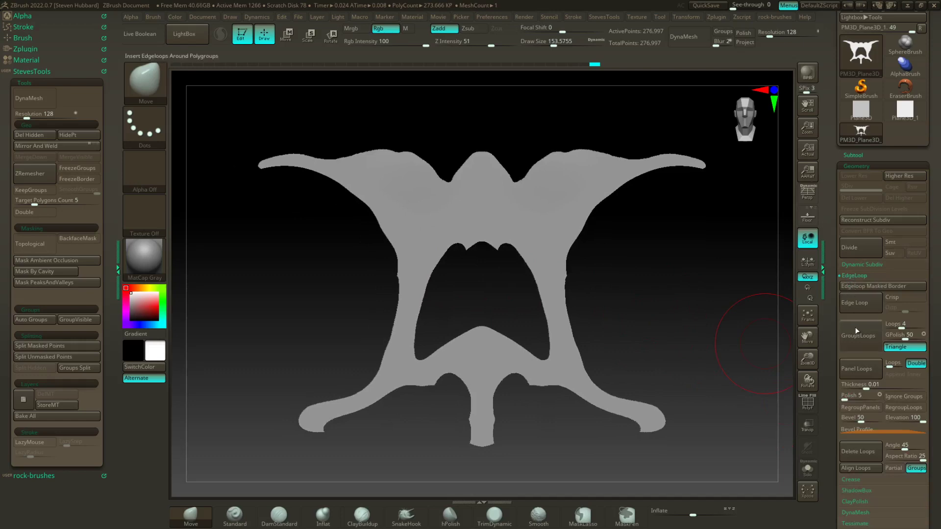
pyautogui.click(865, 368)
pyautogui.click(807, 404)
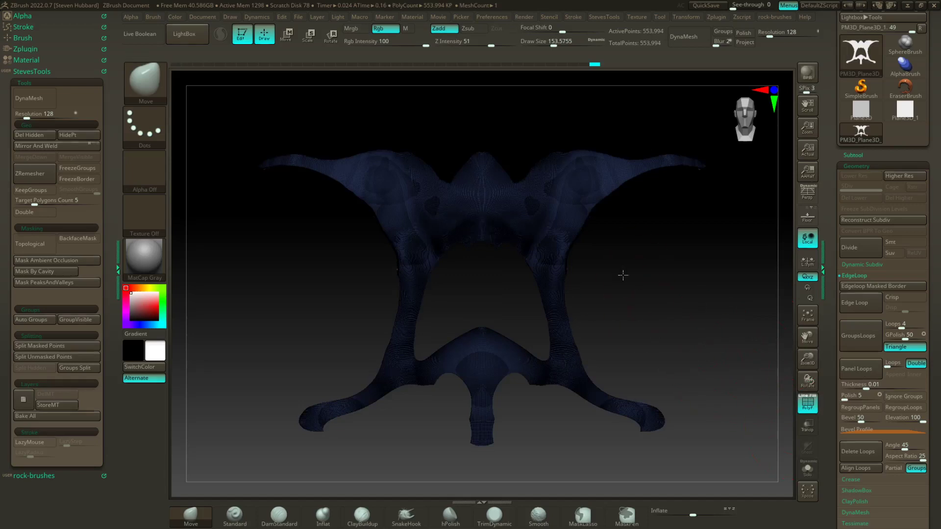
pyautogui.keyDown('alt'); pyautogui.moveTo(628, 273); pyautogui.dragTo(729, 311); pyautogui.keyUp('alt')
pyautogui.keyDown('alt'); pyautogui.moveTo(638, 209); pyautogui.dragTo(565, 392); pyautogui.keyUp('alt')
pyautogui.keyDown('alt'); pyautogui.moveTo(536, 232); pyautogui.dragTo(498, 186); pyautogui.keyUp('alt')
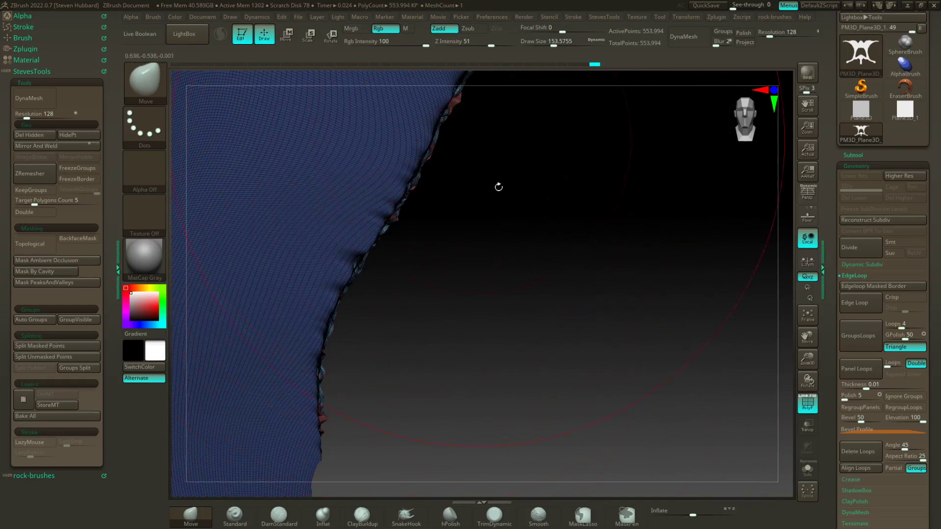
pyautogui.hotkey('ctrl', 'z')
# Step: Set the GroupsLoops count to 1, run GroupsLoops on the ornament and check its outline with and without polyframe
pyautogui.keyDown('alt'); pyautogui.moveTo(586, 276); pyautogui.dragTo(611, 351); pyautogui.keyUp('alt')
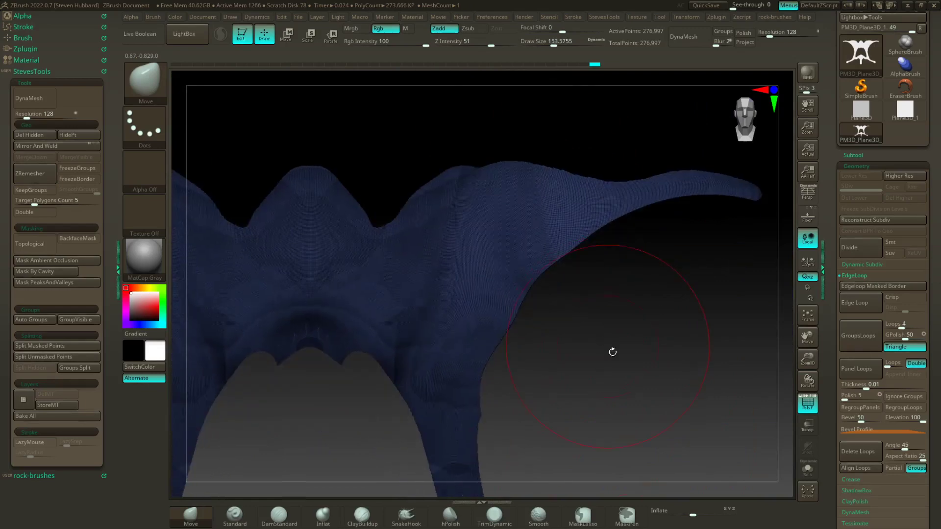
pyautogui.click(896, 324)
pyautogui.moveTo(898, 326); pyautogui.dragTo(887, 326)
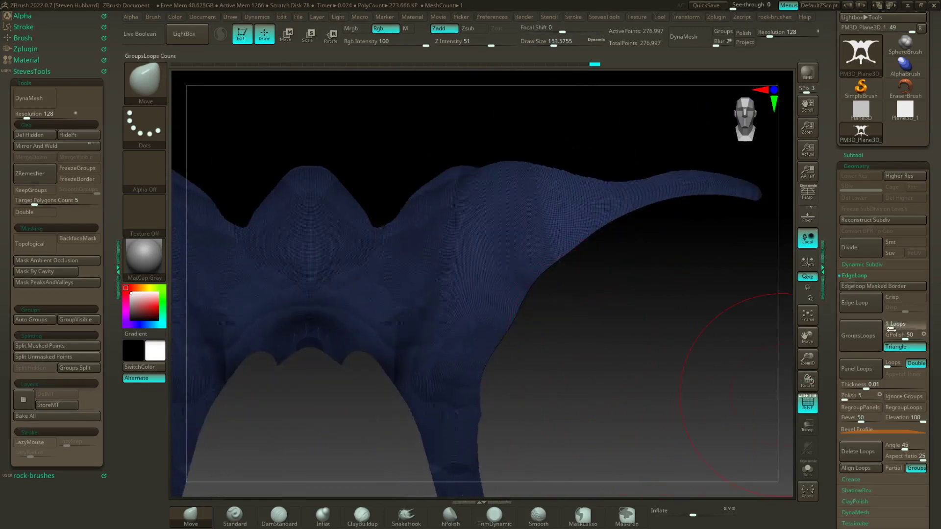
pyautogui.click(867, 335)
pyautogui.moveTo(735, 343); pyautogui.dragTo(504, 391)
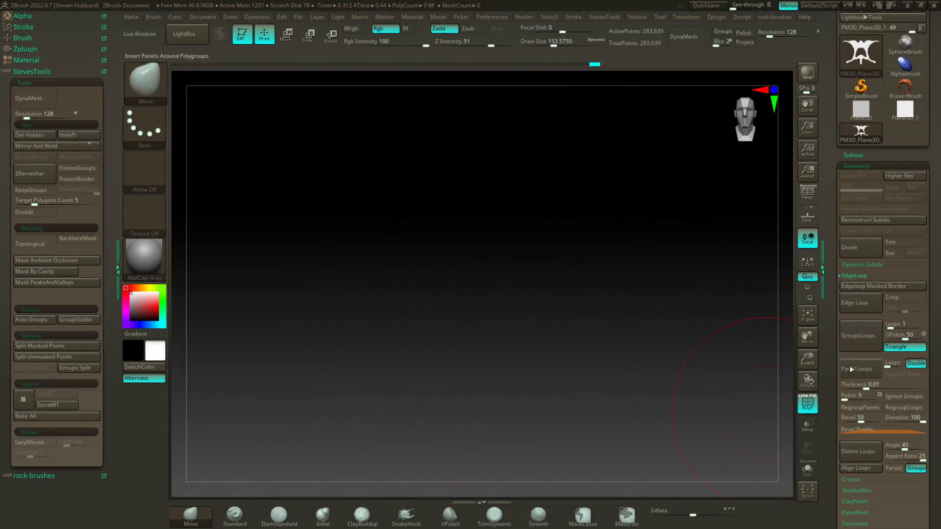
pyautogui.press('f')
pyautogui.moveTo(663, 297); pyautogui.dragTo(728, 382)
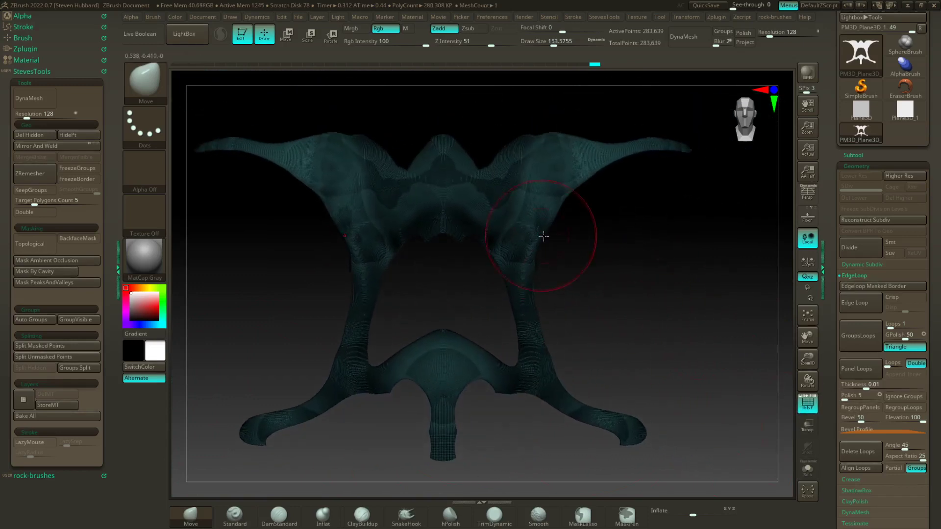
pyautogui.click(795, 394)
pyautogui.moveTo(753, 393); pyautogui.dragTo(724, 328)
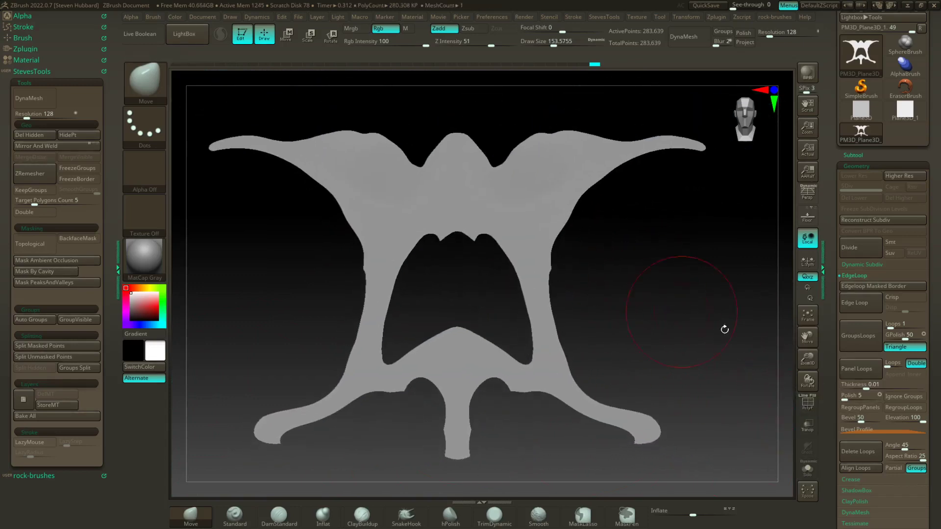
# Step: Try remeshing the ornament with ZRemesher using KeepGroups and a target polygon count of 5, and inspect the topology
pyautogui.click(860, 278)
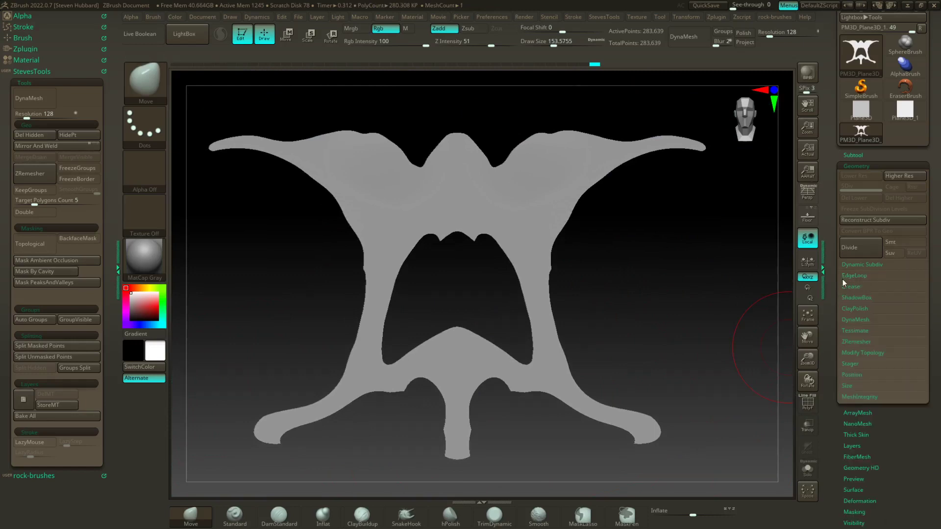
pyautogui.click(854, 343)
pyautogui.moveTo(929, 367); pyautogui.dragTo(929, 338)
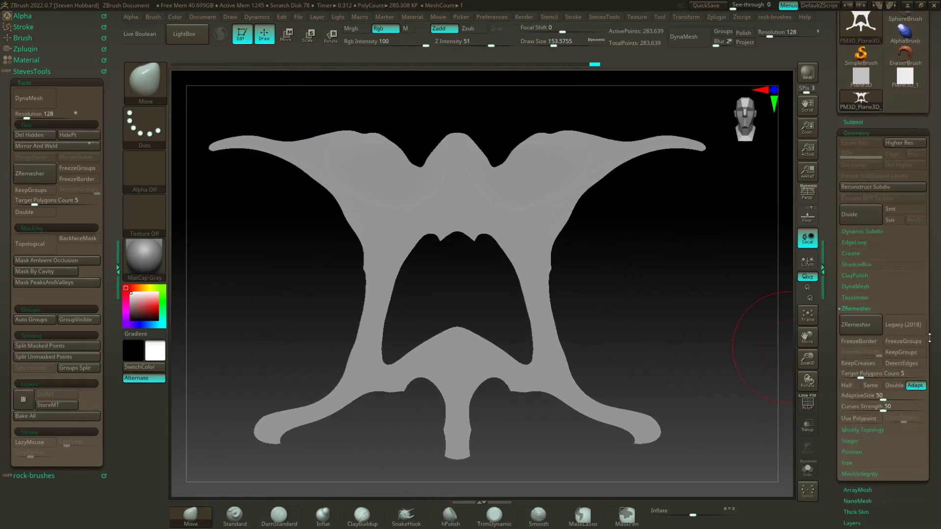
pyautogui.click(901, 352)
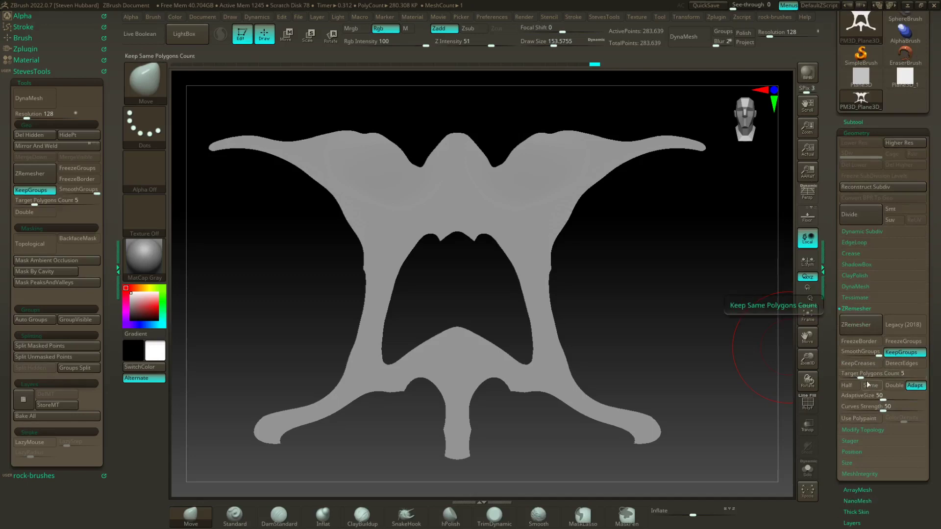
pyautogui.click(857, 326)
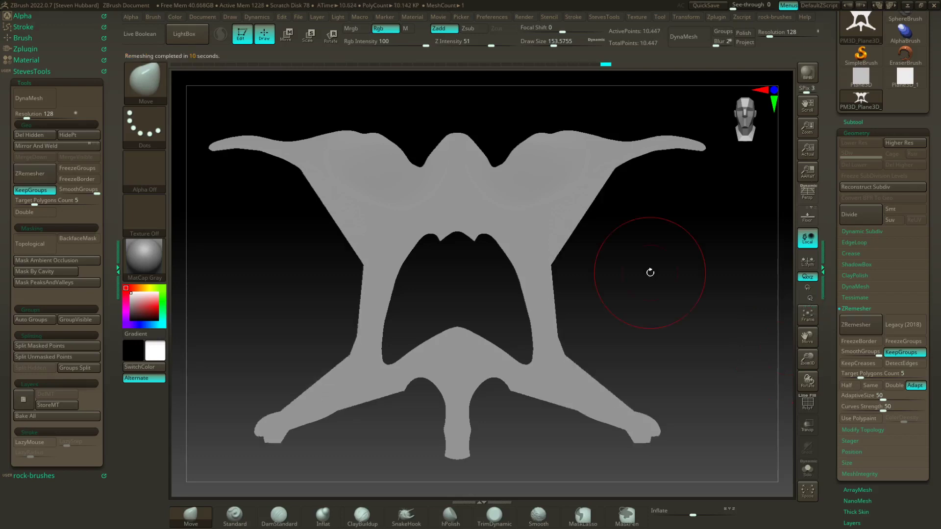
pyautogui.click(807, 405)
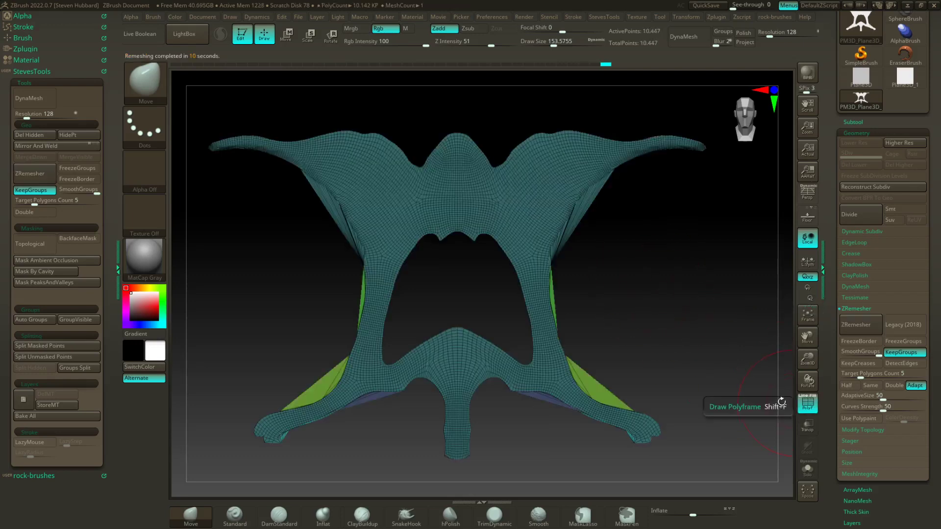
pyautogui.moveTo(655, 306)
pyautogui.mouseDown()
pyautogui.moveTo(657, 278)
pyautogui.moveTo(613, 279)
pyautogui.moveTo(632, 298)
pyautogui.mouseUp()
pyautogui.moveTo(664, 393); pyautogui.dragTo(686, 326)
# Step: Try ZRemesher again with KeepGroups off and undo both remeshes
pyautogui.click(903, 353)
pyautogui.click(868, 331)
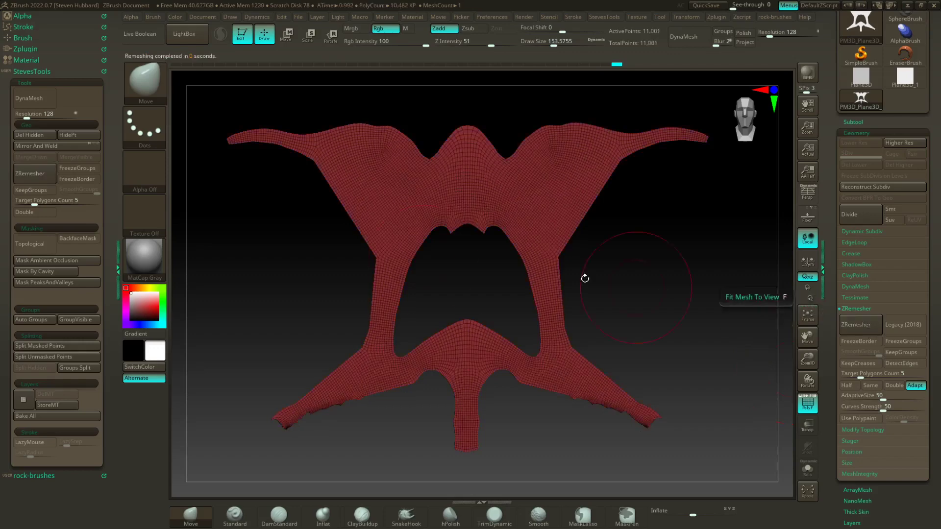
pyautogui.hotkey('ctrl', 'z')
pyautogui.hotkey('ctrl', 'z')
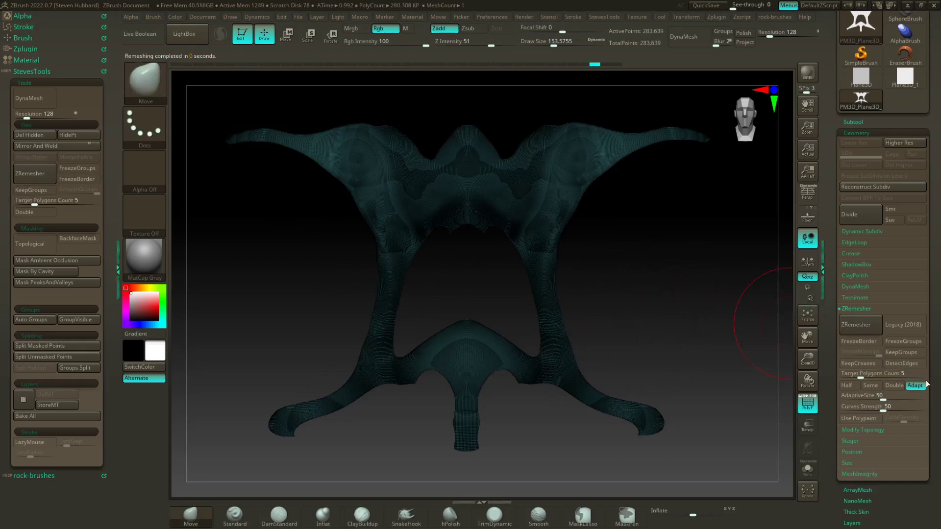
# Step: Enable DetectEdges and remesh the ornament with ZRemesher at a target polygon count of 5
pyautogui.click(904, 363)
pyautogui.click(861, 324)
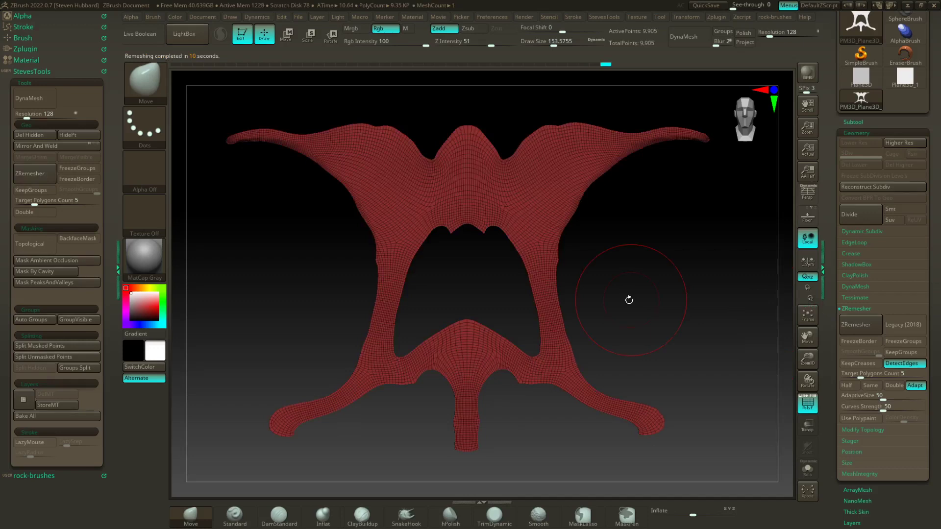
pyautogui.moveTo(629, 300)
pyautogui.mouseDown()
pyautogui.moveTo(609, 300)
pyautogui.moveTo(630, 298)
pyautogui.moveTo(623, 269)
pyautogui.moveTo(629, 306)
pyautogui.mouseUp()
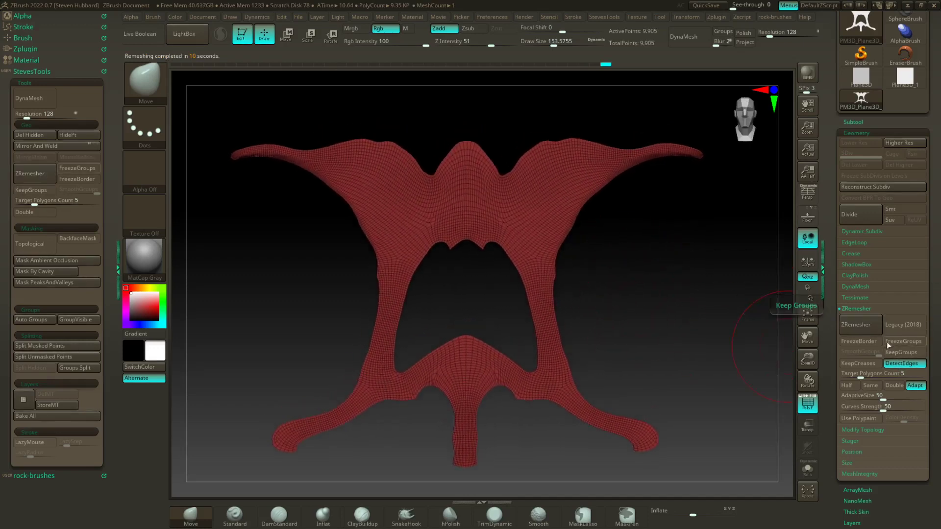
# Step: Disable DetectEdges, choose the Half polygon count option and run ZRemesher twice to lower the mesh density
pyautogui.click(907, 365)
pyautogui.click(855, 386)
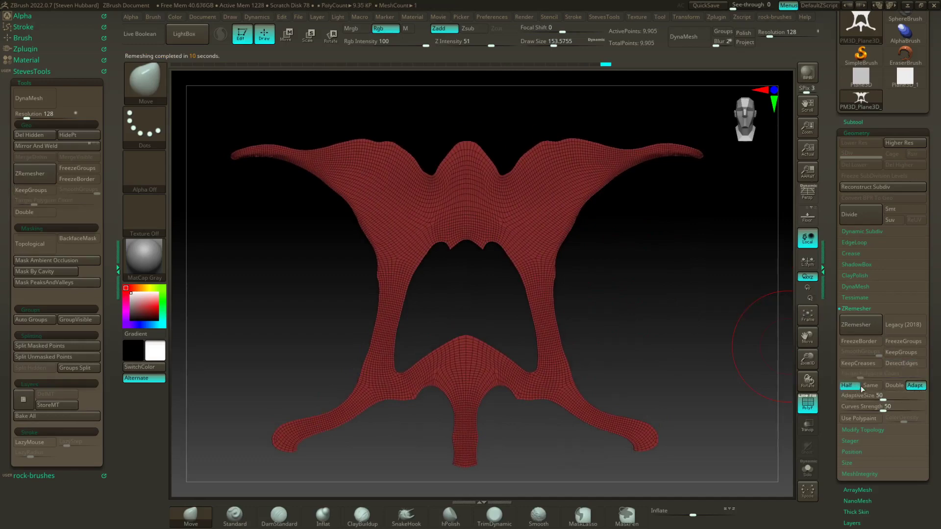
pyautogui.click(863, 324)
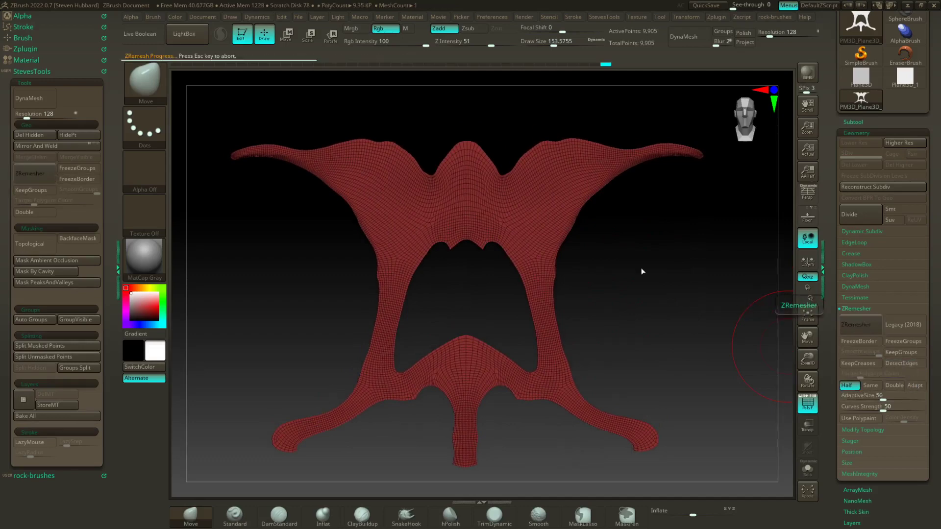
pyautogui.click(870, 323)
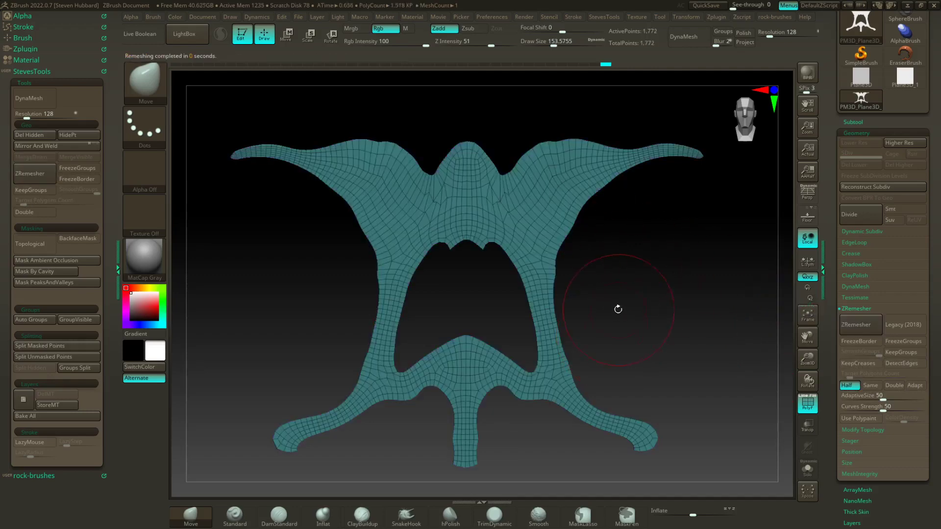
# Step: Set the draw size to about 158, then pinch the upper side walls inward and bow their lower part outward with the Move brush
pyautogui.moveTo(618, 309)
pyautogui.keyDown('alt'); pyautogui.mouseDown()
pyautogui.moveTo(645, 281)
pyautogui.moveTo(649, 296)
pyautogui.moveTo(645, 276)
pyautogui.moveTo(601, 265)
pyautogui.mouseUp(); pyautogui.keyUp('alt')
pyautogui.press('s')
pyautogui.moveTo(598, 232)
pyautogui.keyDown('shift'); pyautogui.mouseDown()
pyautogui.moveTo(574, 216)
pyautogui.moveTo(602, 227)
pyautogui.moveTo(580, 207)
pyautogui.moveTo(535, 221)
pyautogui.moveTo(521, 245)
pyautogui.moveTo(489, 256)
pyautogui.moveTo(503, 265)
pyautogui.mouseUp(); pyautogui.keyUp('shift')
pyautogui.moveTo(526, 307)
pyautogui.mouseDown()
pyautogui.moveTo(581, 309)
pyautogui.moveTo(485, 298)
pyautogui.moveTo(490, 269)
pyautogui.moveTo(479, 257)
pyautogui.moveTo(557, 303)
pyautogui.moveTo(575, 342)
pyautogui.mouseUp()
pyautogui.press('s')
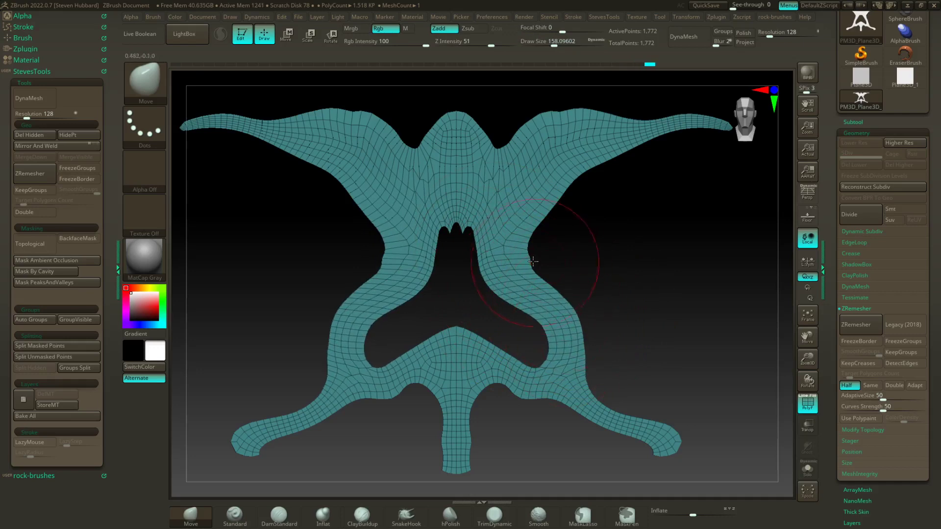
# Step: Pull the pinched side walls back outward, widen the central opening's lower part and thicken the horn undersides with the Move brush
pyautogui.moveTo(534, 258); pyautogui.dragTo(574, 235)
pyautogui.moveTo(548, 283)
pyautogui.mouseDown()
pyautogui.moveTo(566, 278)
pyautogui.moveTo(536, 254)
pyautogui.moveTo(492, 265)
pyautogui.moveTo(514, 237)
pyautogui.mouseUp()
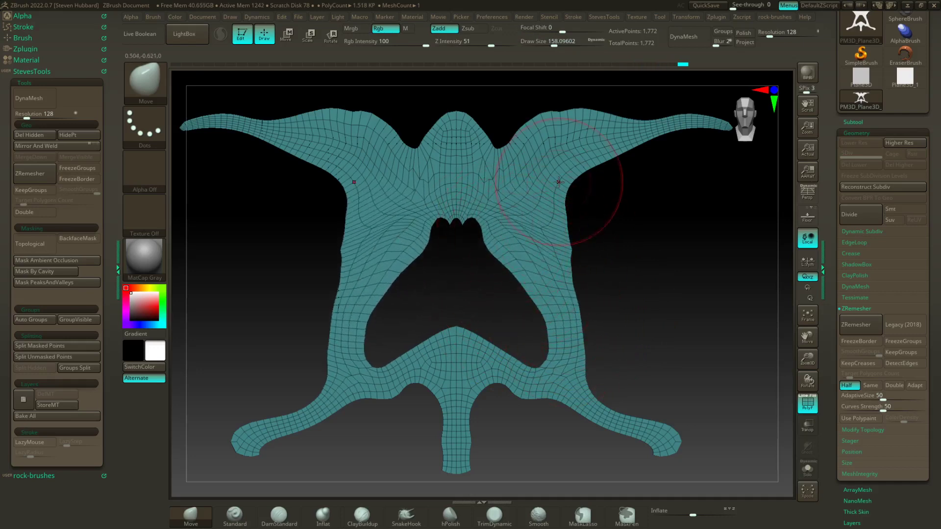
pyautogui.moveTo(558, 181)
pyautogui.mouseDown()
pyautogui.moveTo(585, 189)
pyautogui.moveTo(630, 152)
pyautogui.moveTo(668, 151)
pyautogui.moveTo(657, 134)
pyautogui.moveTo(712, 133)
pyautogui.mouseUp()
pyautogui.moveTo(697, 253)
pyautogui.mouseDown()
pyautogui.moveTo(681, 255)
pyautogui.moveTo(688, 247)
pyautogui.moveTo(636, 311)
pyautogui.mouseUp()
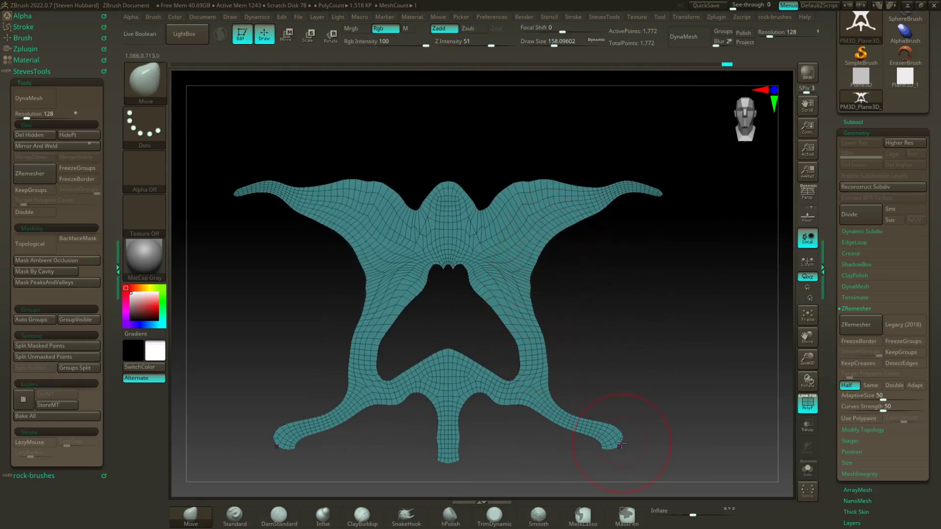
# Step: Enlarge the draw size to about 430, stretch the feet outward and squeeze the side walls inward to narrow the central opening
pyautogui.press('s')
pyautogui.moveTo(657, 366); pyautogui.dragTo(673, 367)
pyautogui.moveTo(618, 439); pyautogui.dragTo(662, 444)
pyautogui.moveTo(563, 328); pyautogui.dragTo(531, 327)
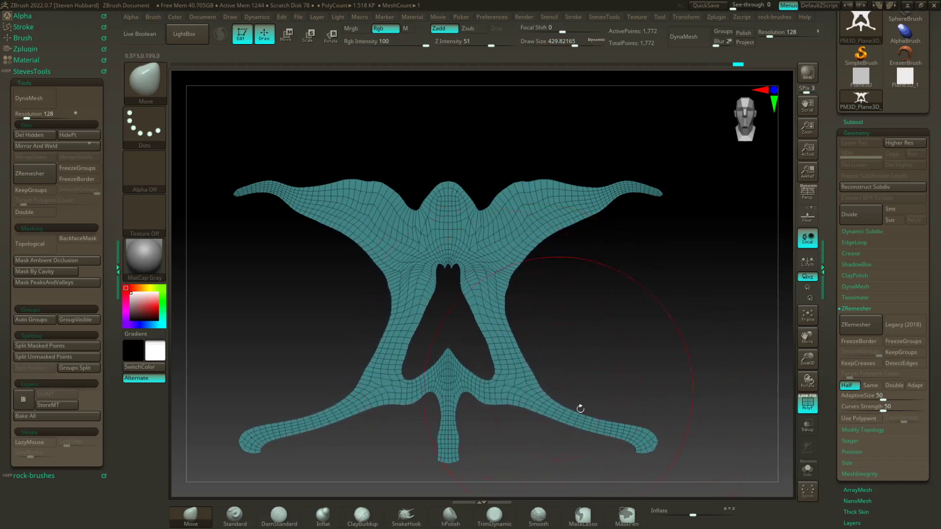
# Step: Pull the feet inward, reduce the draw size to about 268 and push the side walls outward with the Move brush
pyautogui.moveTo(645, 439); pyautogui.dragTo(621, 431)
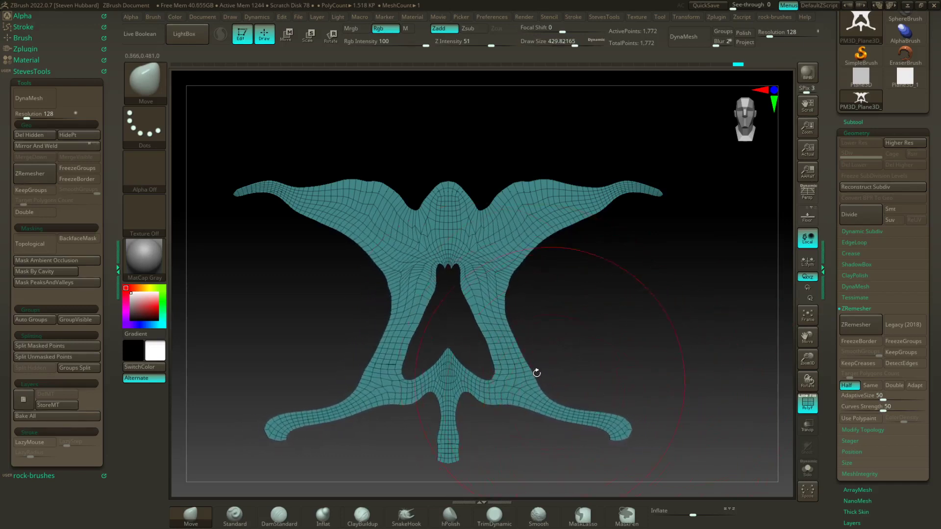
pyautogui.moveTo(570, 352)
pyautogui.keyDown('alt'); pyautogui.mouseDown()
pyautogui.moveTo(585, 339)
pyautogui.moveTo(577, 339)
pyautogui.mouseUp(); pyautogui.keyUp('alt')
pyautogui.press('s')
pyautogui.moveTo(617, 420)
pyautogui.mouseDown()
pyautogui.moveTo(619, 405)
pyautogui.moveTo(600, 384)
pyautogui.moveTo(551, 388)
pyautogui.mouseUp()
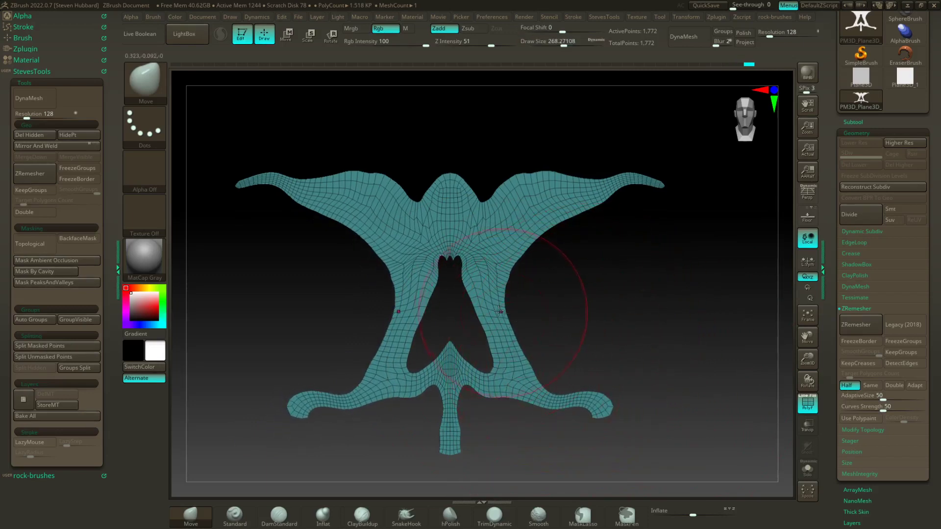
pyautogui.moveTo(498, 312); pyautogui.dragTo(517, 286)
pyautogui.moveTo(521, 253)
pyautogui.mouseDown()
pyautogui.moveTo(543, 243)
pyautogui.moveTo(511, 258)
pyautogui.mouseUp()
pyautogui.click(860, 324)
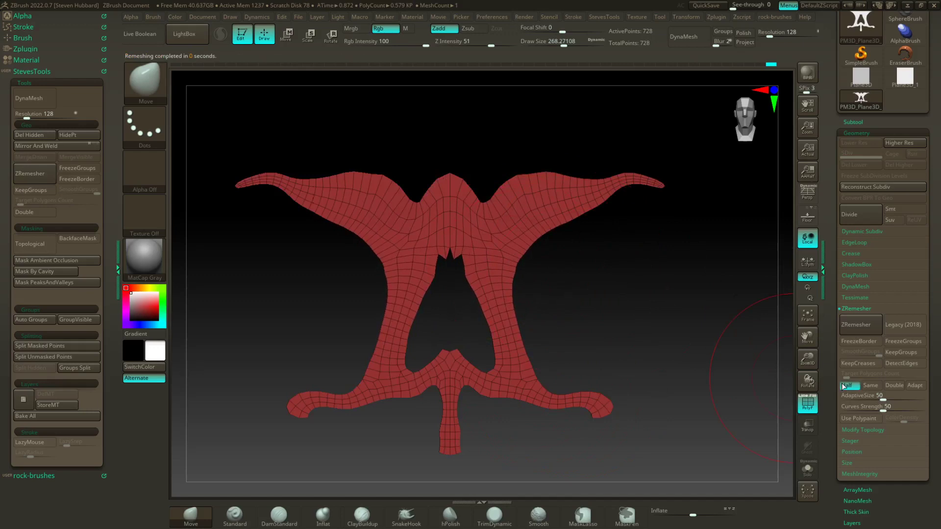
pyautogui.hotkey('ctrl', 'z')
pyautogui.hotkey('ctrl', 'z')
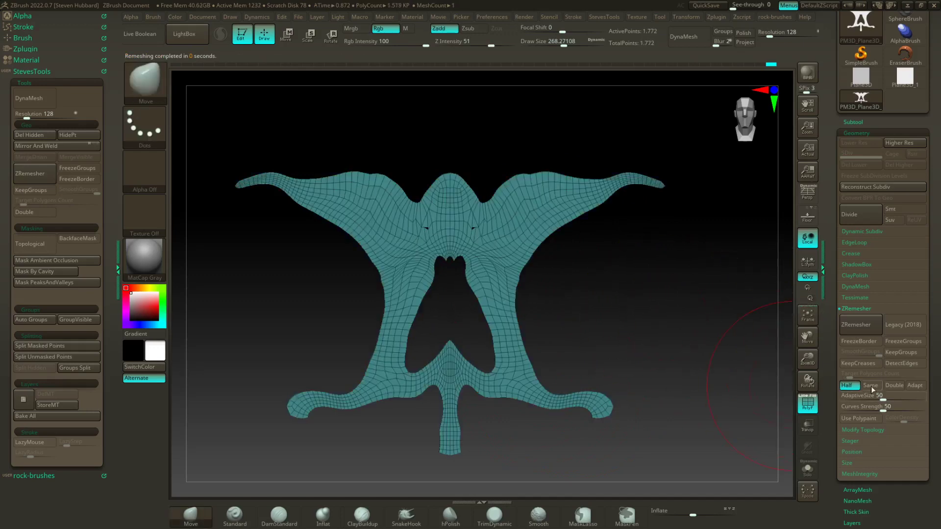
# Step: Choose the Same polygon count option and run ZRemesher twice on the mask
pyautogui.click(872, 385)
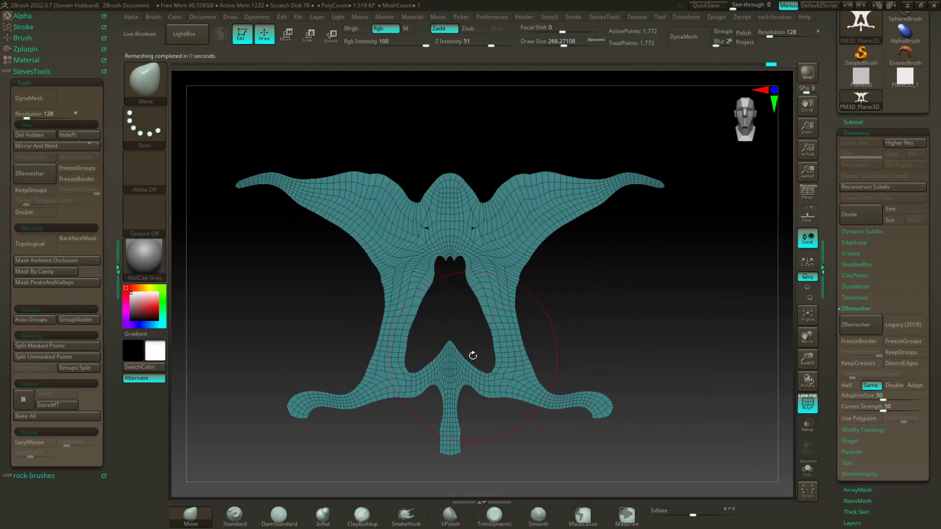
pyautogui.click(857, 327)
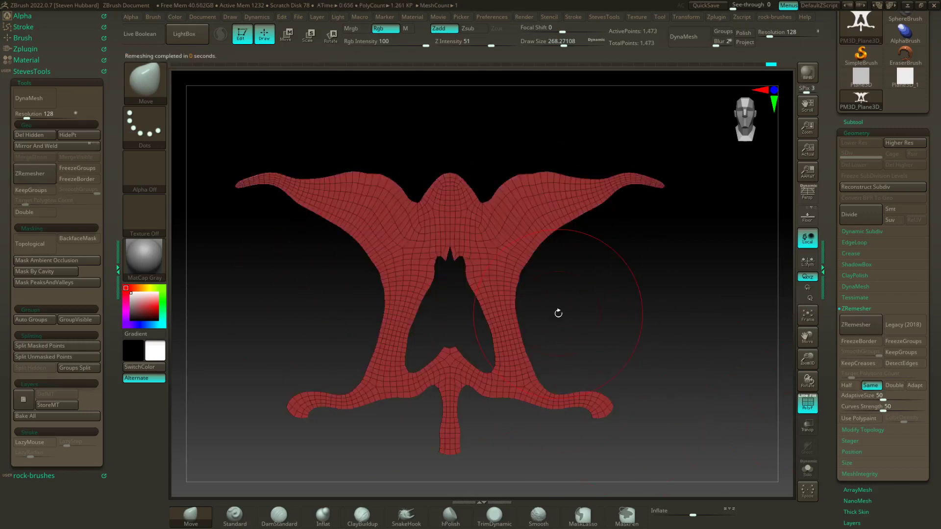
pyautogui.click(865, 319)
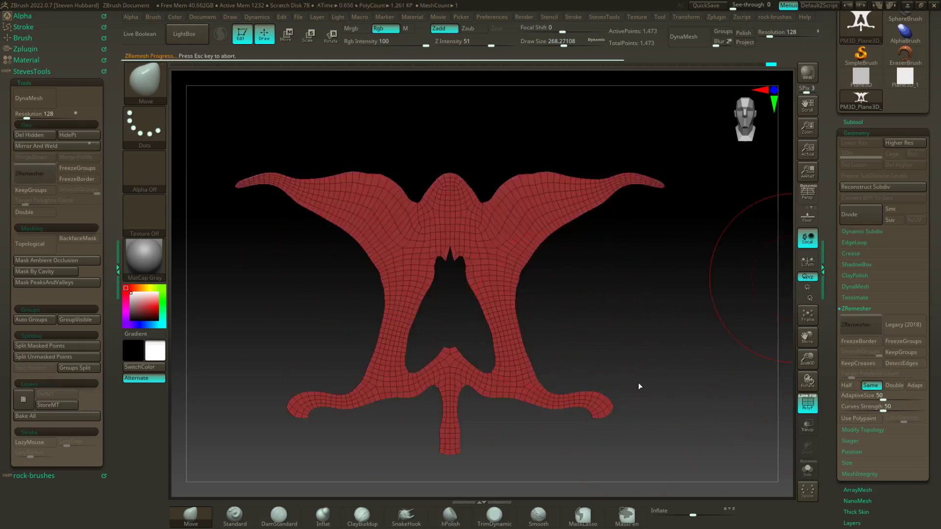
# Step: Smooth the mesh around the top of the central opening and the crest notches, and run ZRemesher twice more
pyautogui.keyDown('ctrl'); pyautogui.moveTo(563, 320); pyautogui.dragTo(585, 297, button='right'); pyautogui.keyUp('ctrl')
pyautogui.keyDown('shift'); pyautogui.moveTo(585, 297); pyautogui.dragTo(578, 299); pyautogui.keyUp('shift')
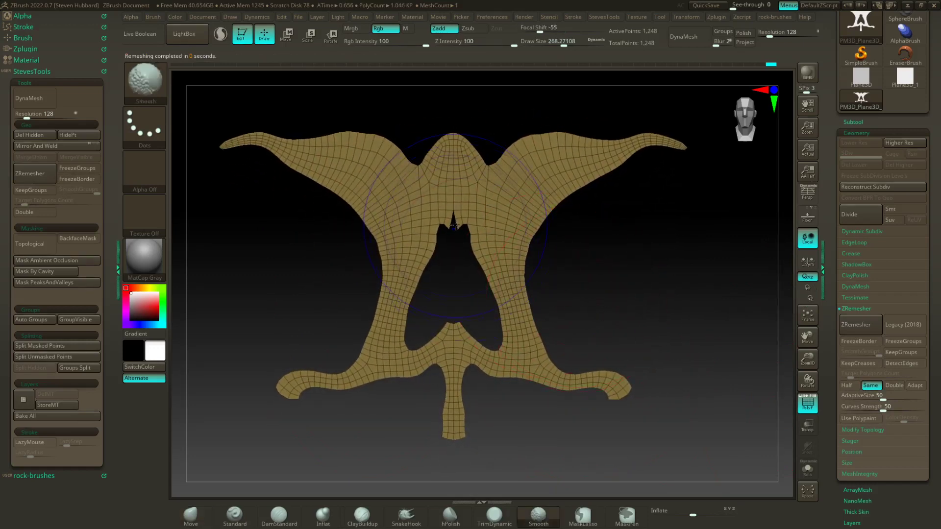
pyautogui.moveTo(448, 208)
pyautogui.keyDown('shift'); pyautogui.mouseDown()
pyautogui.moveTo(438, 224)
pyautogui.moveTo(449, 195)
pyautogui.moveTo(433, 199)
pyautogui.moveTo(402, 244)
pyautogui.mouseUp(); pyautogui.keyUp('shift')
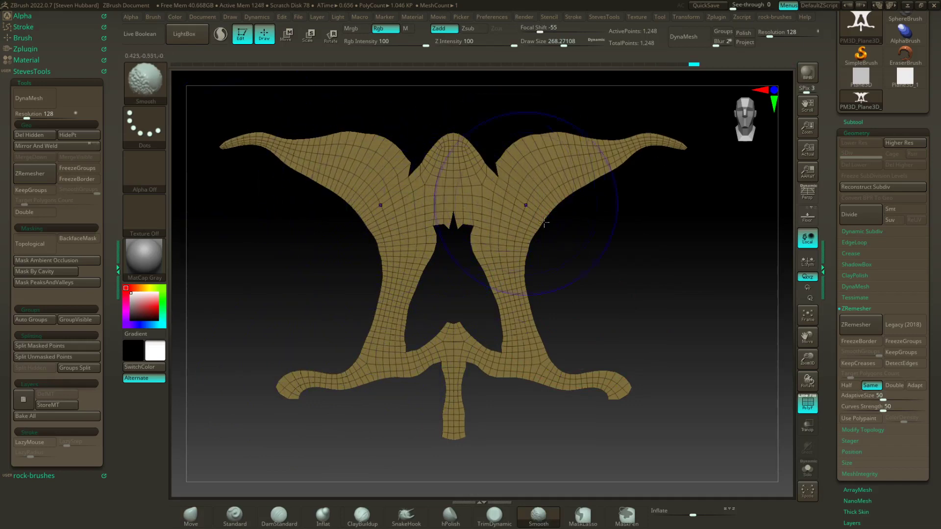
pyautogui.click(861, 325)
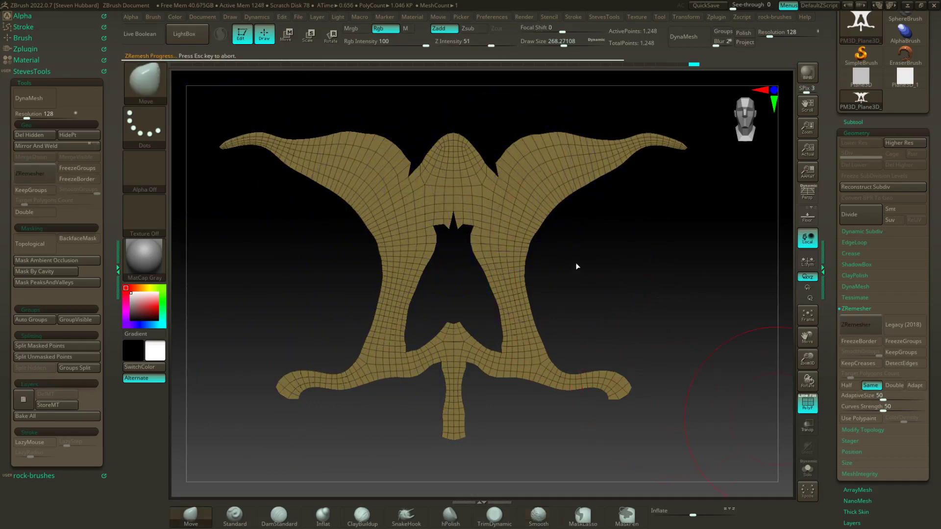
pyautogui.click(854, 325)
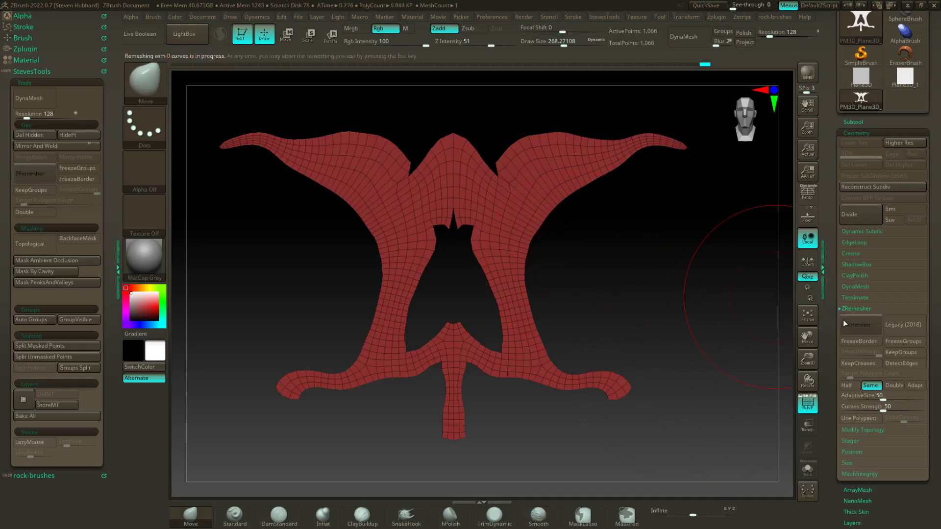
# Step: Reduce the draw size to about 16, close the notches beside the central crest with the Move brush and run ZRemesher
pyautogui.moveTo(677, 288)
pyautogui.keyDown('alt'); pyautogui.mouseDown()
pyautogui.moveTo(671, 325)
pyautogui.moveTo(666, 293)
pyautogui.moveTo(693, 346)
pyautogui.moveTo(692, 366)
pyautogui.moveTo(681, 367)
pyautogui.mouseUp(); pyautogui.keyUp('alt')
pyautogui.press('s')
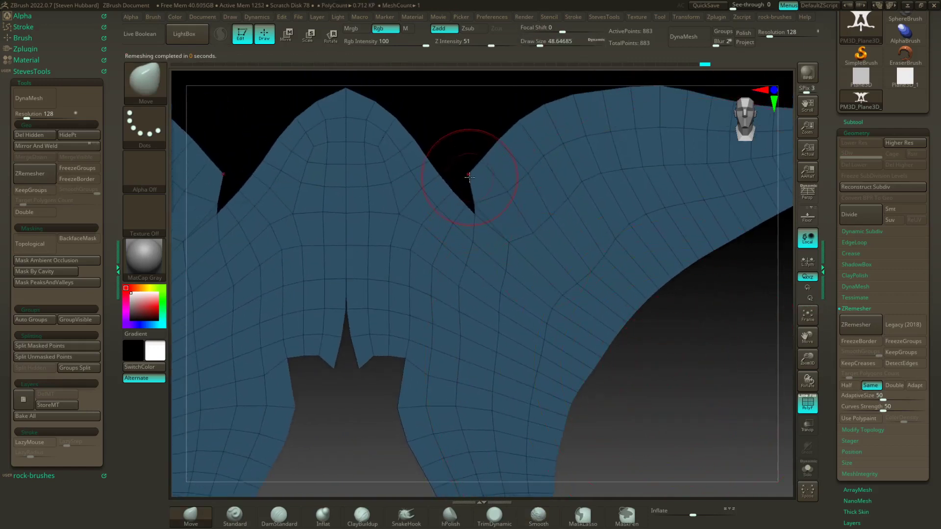
pyautogui.press('s')
pyautogui.moveTo(468, 177); pyautogui.dragTo(471, 178)
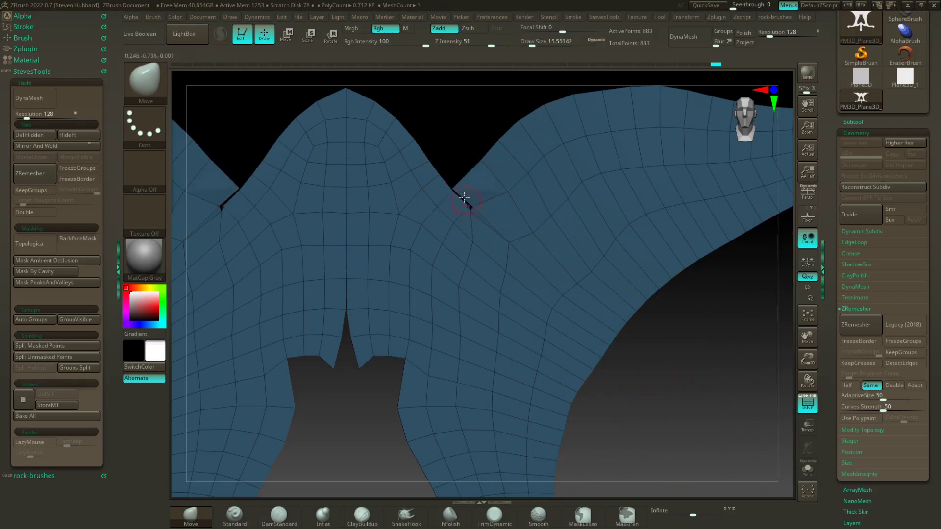
pyautogui.keyDown('alt'); pyautogui.moveTo(713, 367); pyautogui.dragTo(676, 358); pyautogui.keyUp('alt')
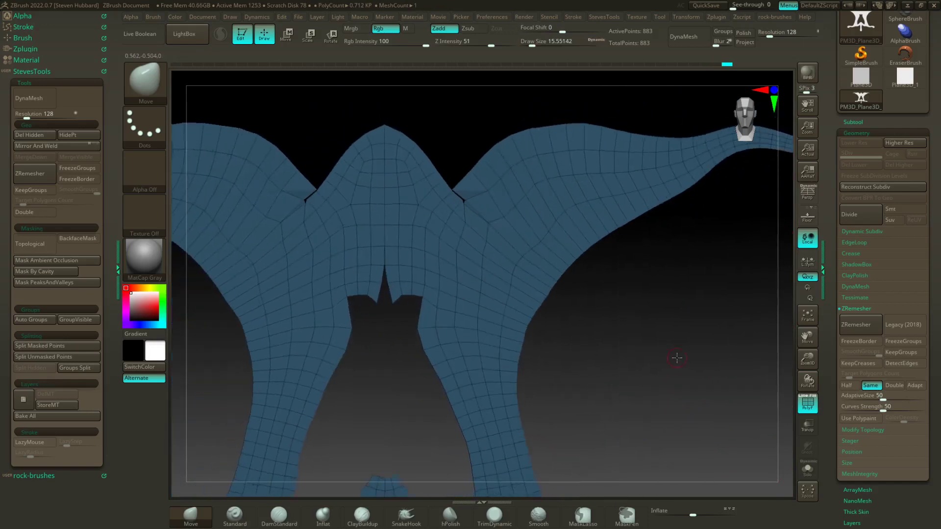
pyautogui.click(856, 327)
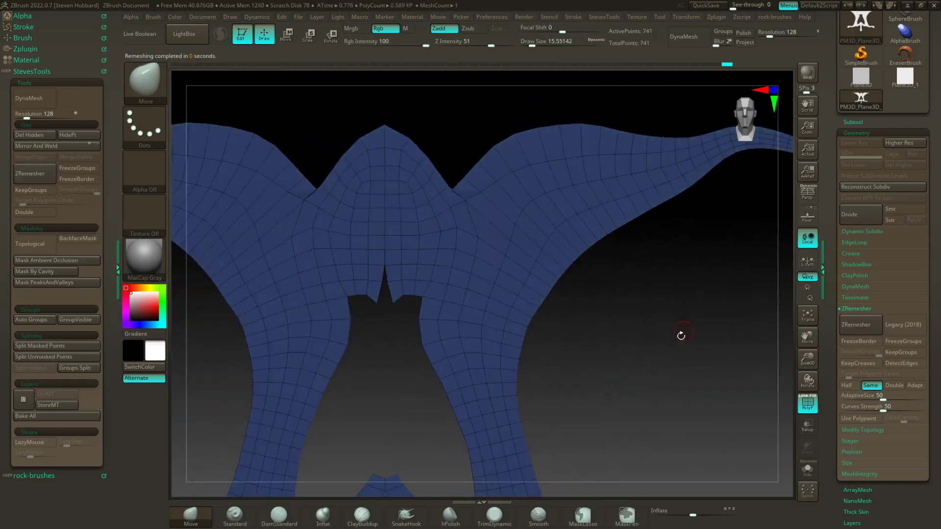
pyautogui.moveTo(662, 340); pyautogui.dragTo(651, 323)
pyautogui.click(856, 326)
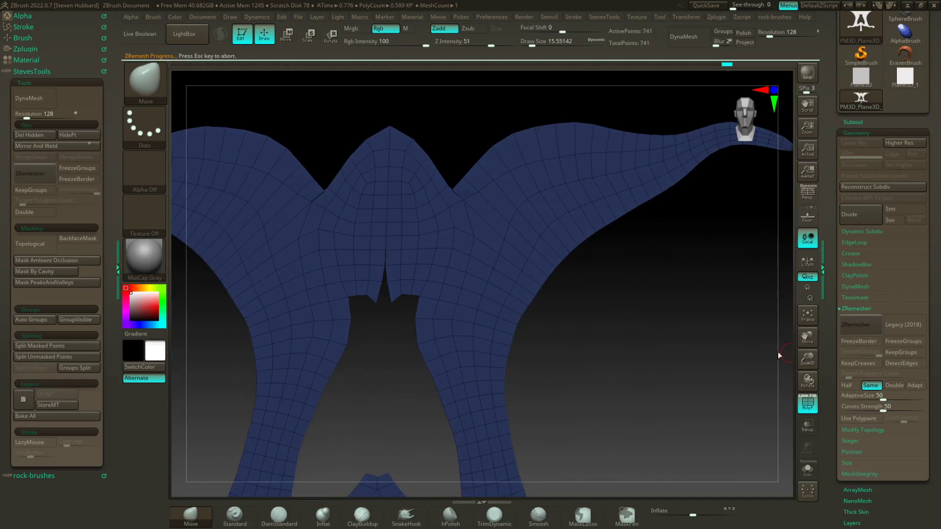
pyautogui.hotkey('ctrl', 'z')
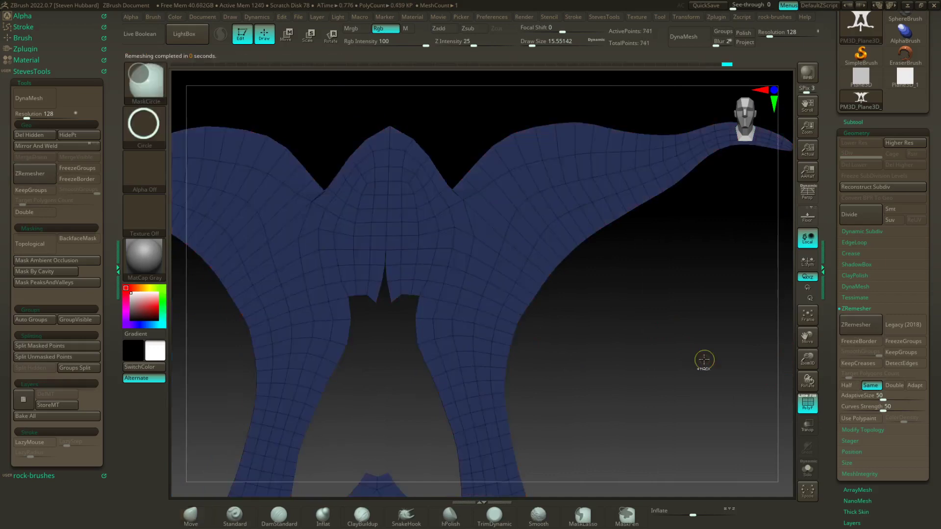
# Step: Pull the slit above the central opening shut and adjust the points at the crest notches with the Move brush
pyautogui.moveTo(640, 319); pyautogui.dragTo(679, 350)
pyautogui.keyDown('alt'); pyautogui.moveTo(401, 426); pyautogui.dragTo(417, 371); pyautogui.keyUp('alt')
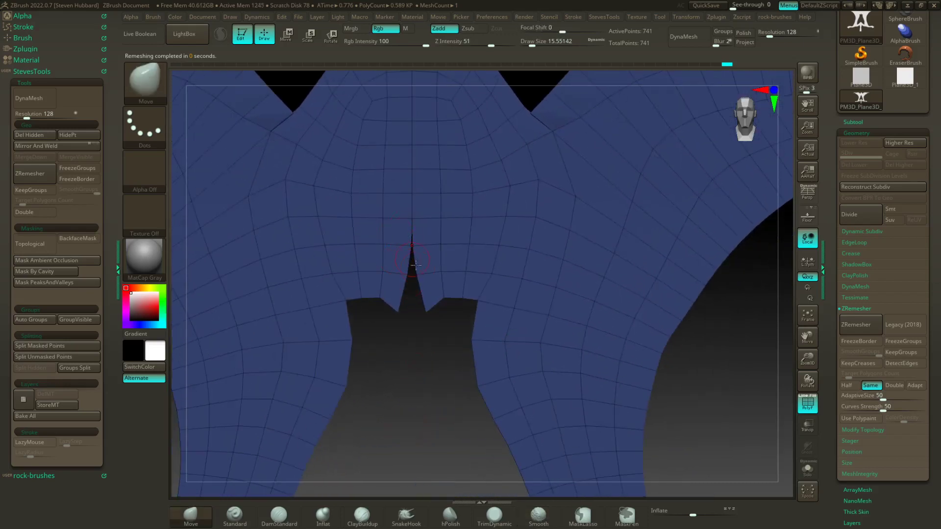
pyautogui.moveTo(415, 317); pyautogui.dragTo(417, 333)
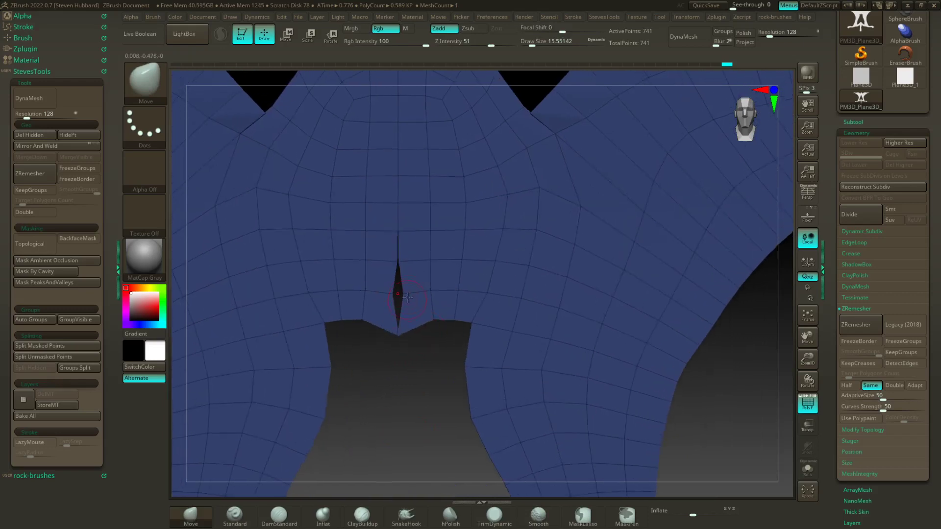
pyautogui.keyDown('alt'); pyautogui.moveTo(720, 352); pyautogui.dragTo(725, 465); pyautogui.keyUp('alt')
pyautogui.moveTo(538, 231)
pyautogui.mouseDown()
pyautogui.moveTo(540, 204)
pyautogui.moveTo(519, 203)
pyautogui.mouseUp()
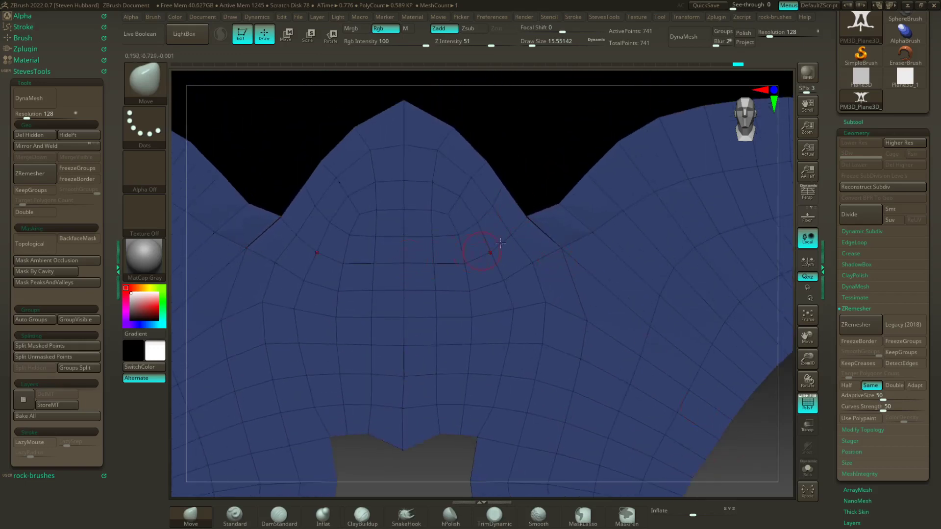
# Step: Weld the mesh points, raise the weld distance to about 13.18 and weld again to seal the remaining slits
pyautogui.click(854, 310)
pyautogui.click(858, 316)
pyautogui.moveTo(934, 355); pyautogui.dragTo(934, 327)
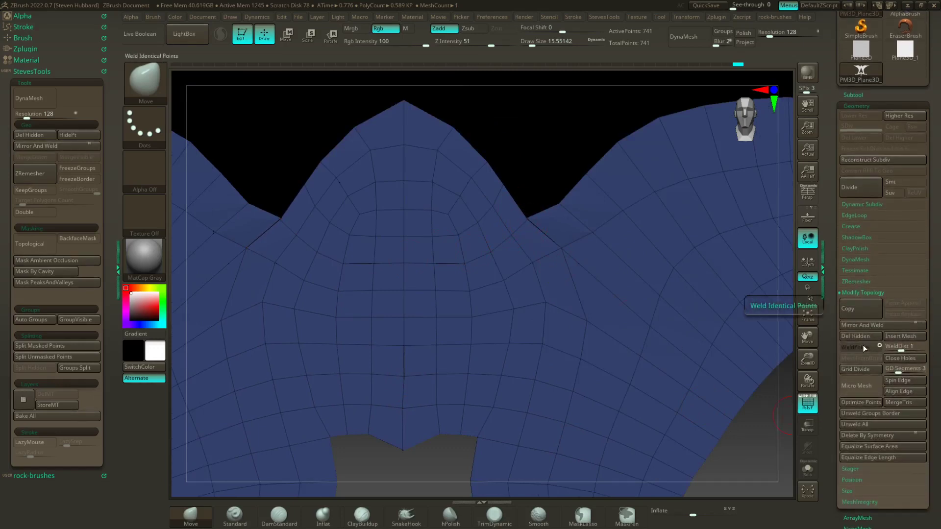
pyautogui.click(864, 348)
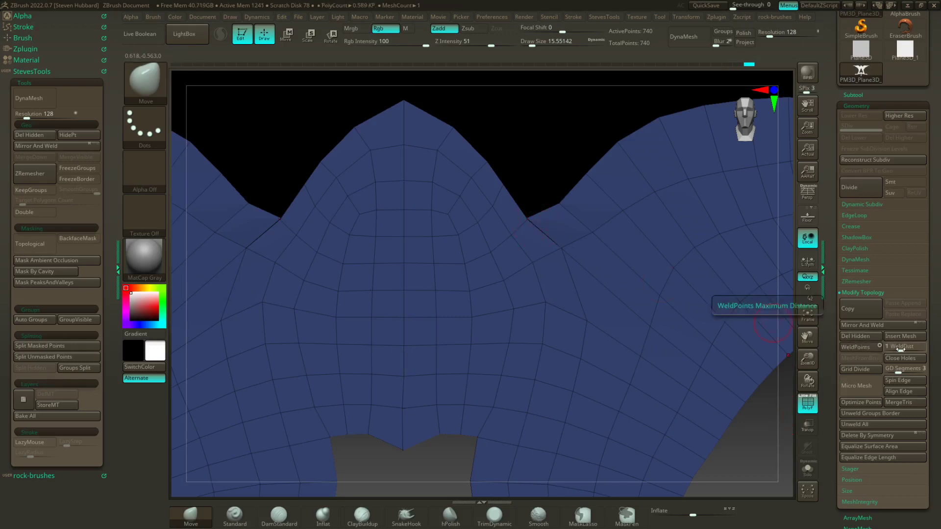
pyautogui.moveTo(898, 347); pyautogui.dragTo(904, 349)
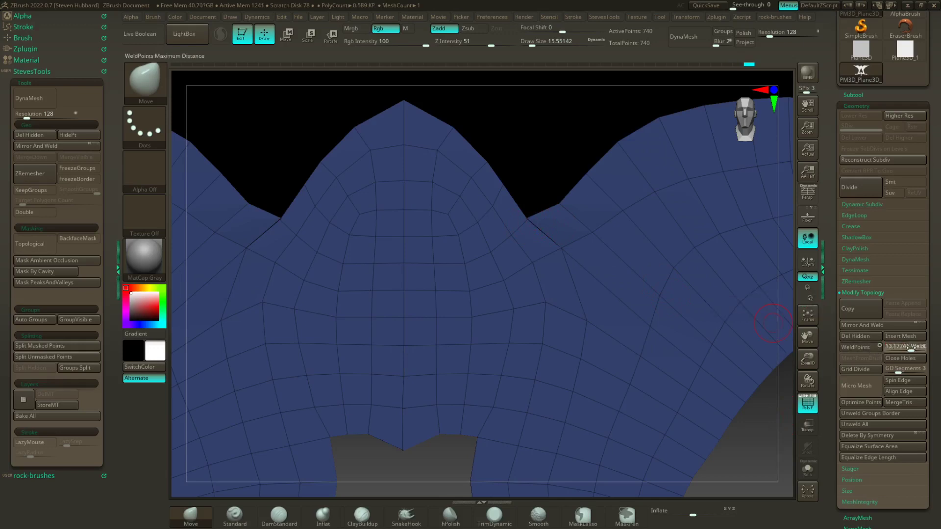
pyautogui.click(868, 347)
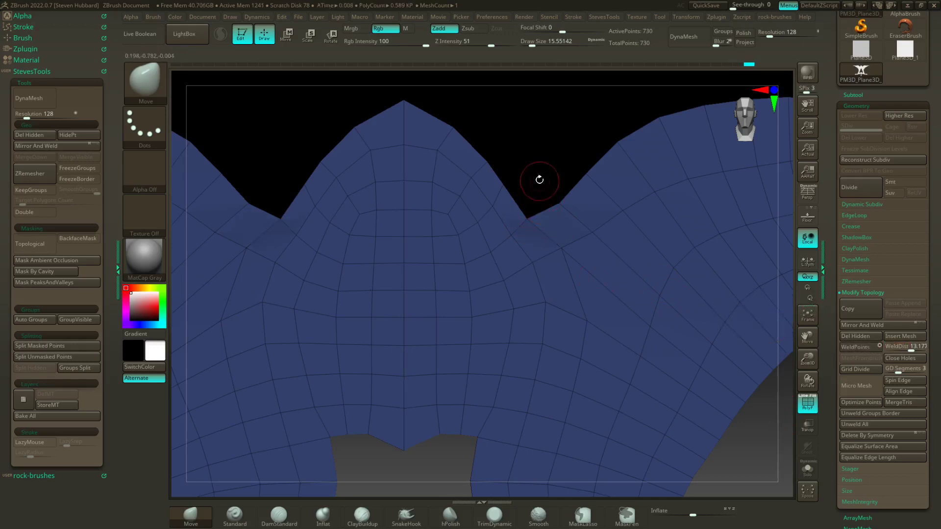
pyautogui.moveTo(539, 180); pyautogui.dragTo(612, 448)
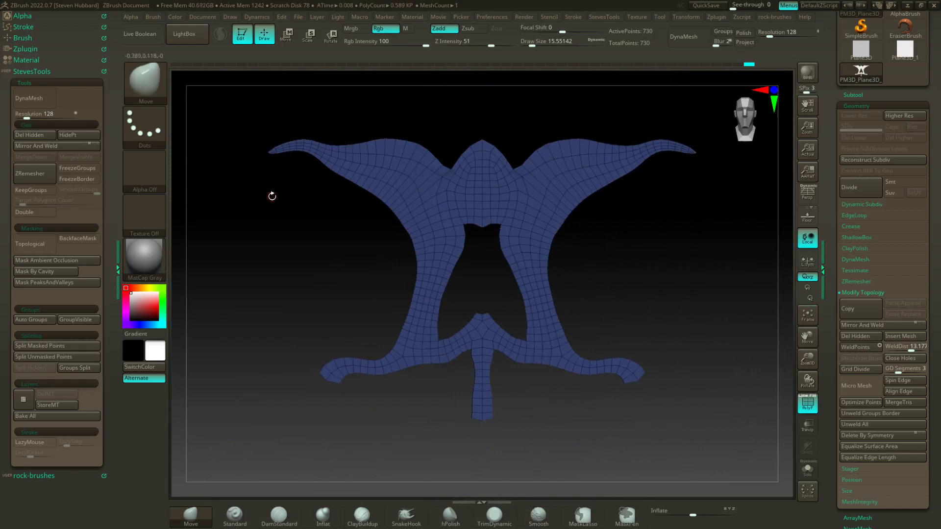
pyautogui.moveTo(511, 322); pyautogui.dragTo(616, 279)
pyautogui.click(852, 296)
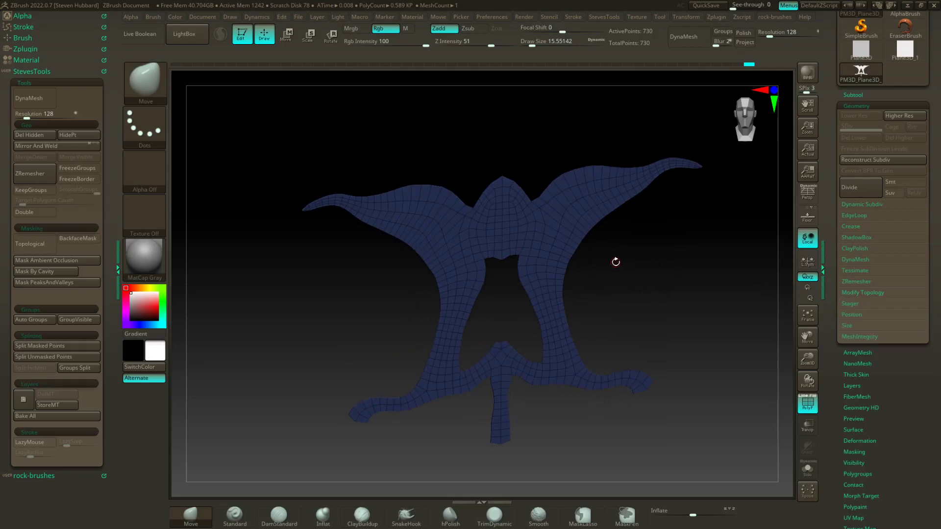
# Step: Switch to the ZModeler brush and set the draw size to about 87
pyautogui.press('b')
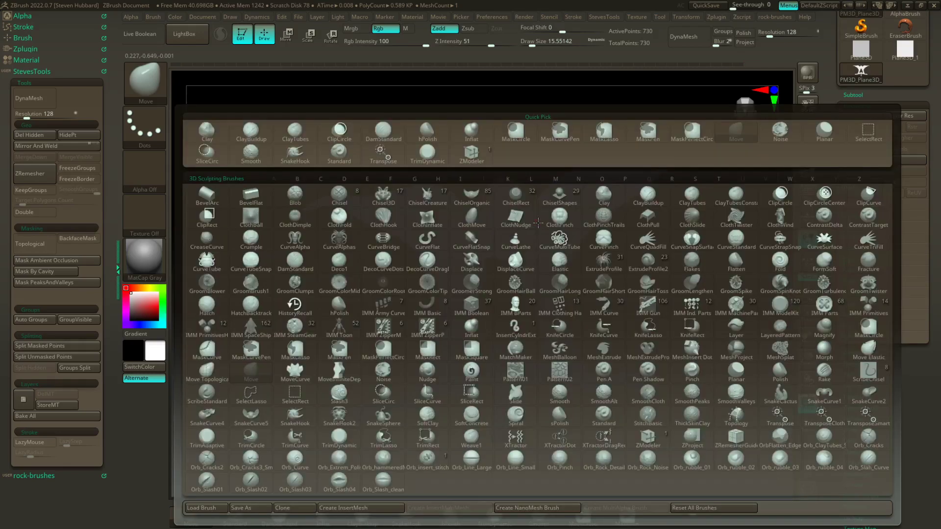
pyautogui.press('z')
pyautogui.press('m')
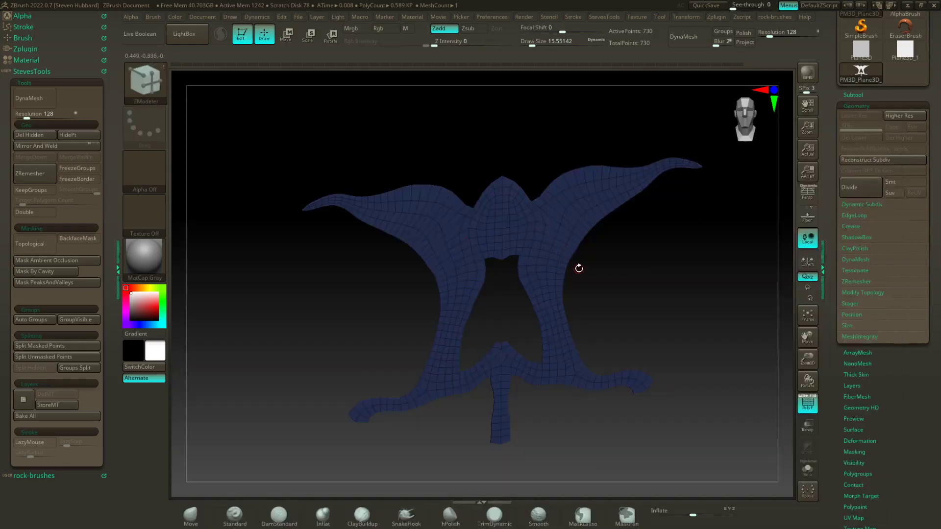
pyautogui.press('s')
pyautogui.moveTo(594, 270); pyautogui.dragTo(595, 270)
pyautogui.moveTo(613, 249)
pyautogui.keyDown('alt'); pyautogui.mouseDown()
pyautogui.moveTo(592, 266)
pyautogui.moveTo(601, 284)
pyautogui.moveTo(584, 281)
pyautogui.moveTo(652, 319)
pyautogui.moveTo(651, 360)
pyautogui.moveTo(674, 374)
pyautogui.mouseUp(); pyautogui.keyUp('alt')
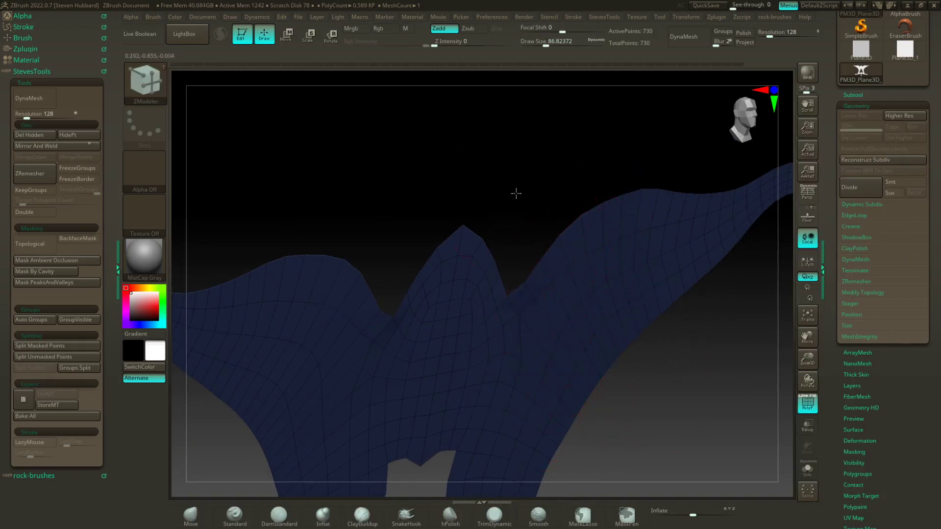
pyautogui.moveTo(516, 193)
pyautogui.mouseDown()
pyautogui.moveTo(510, 181)
pyautogui.moveTo(529, 184)
pyautogui.mouseUp()
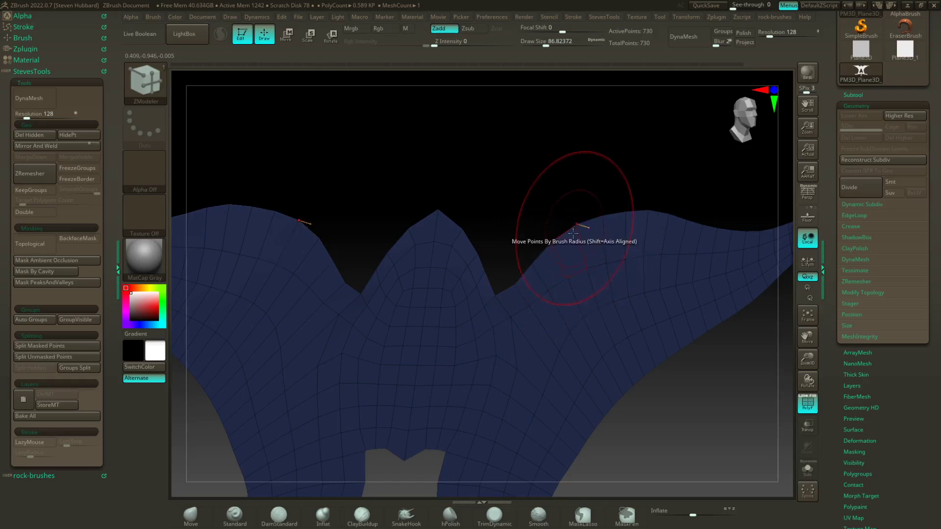
# Step: Set the polygon action to QMesh with the All Polygons target and extrude the whole flat mask into a thick slab
pyautogui.press('space')
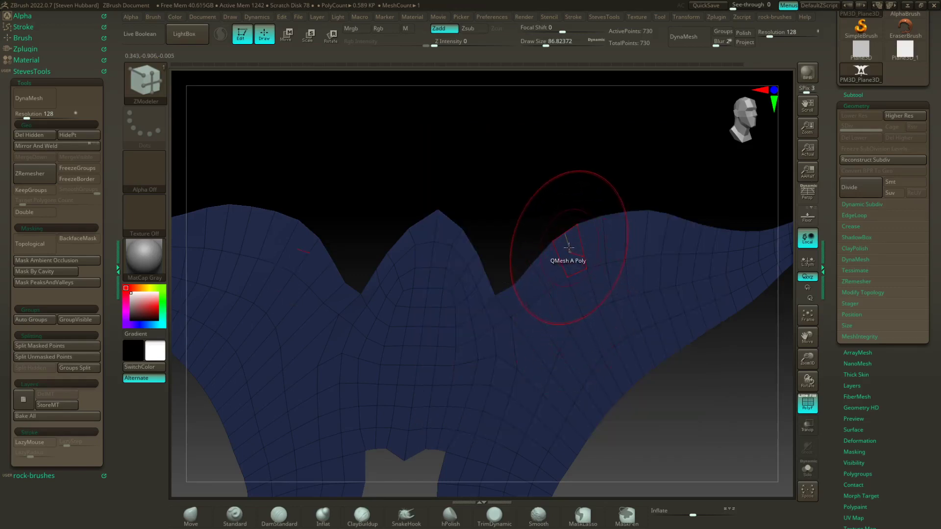
pyautogui.press('space')
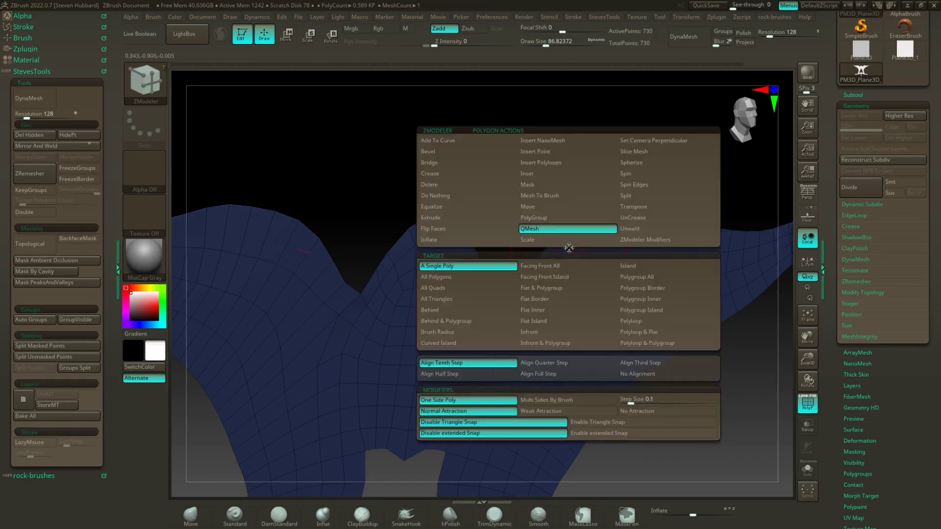
pyautogui.click(439, 278)
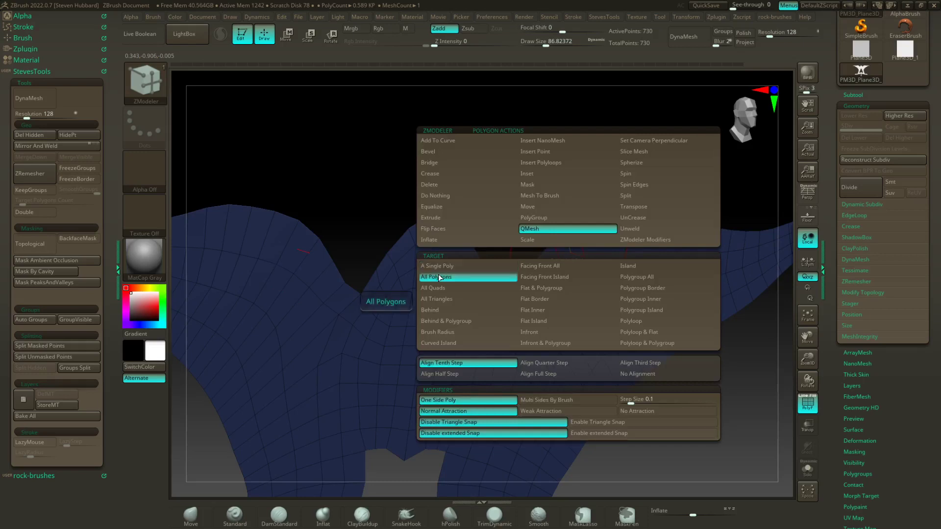
pyautogui.moveTo(695, 372); pyautogui.dragTo(634, 326)
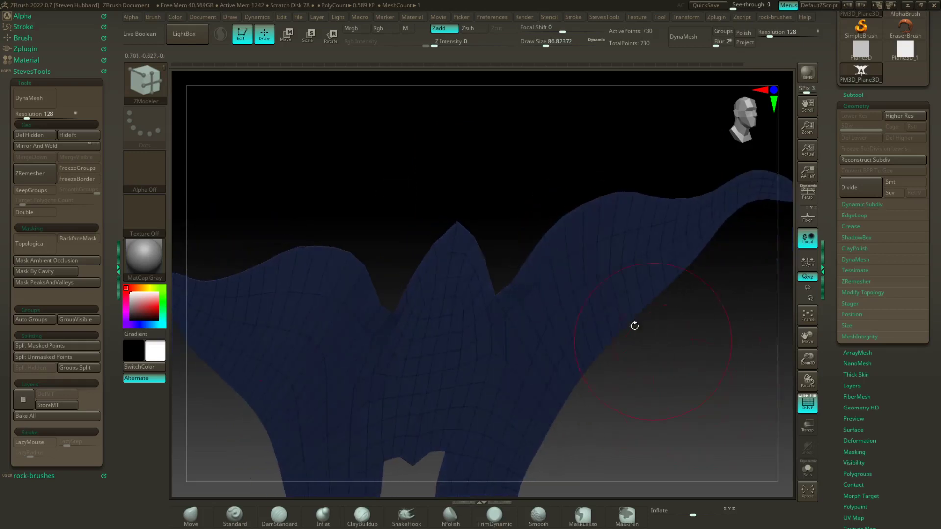
pyautogui.moveTo(563, 275); pyautogui.dragTo(615, 304)
pyautogui.moveTo(688, 383); pyautogui.dragTo(615, 338)
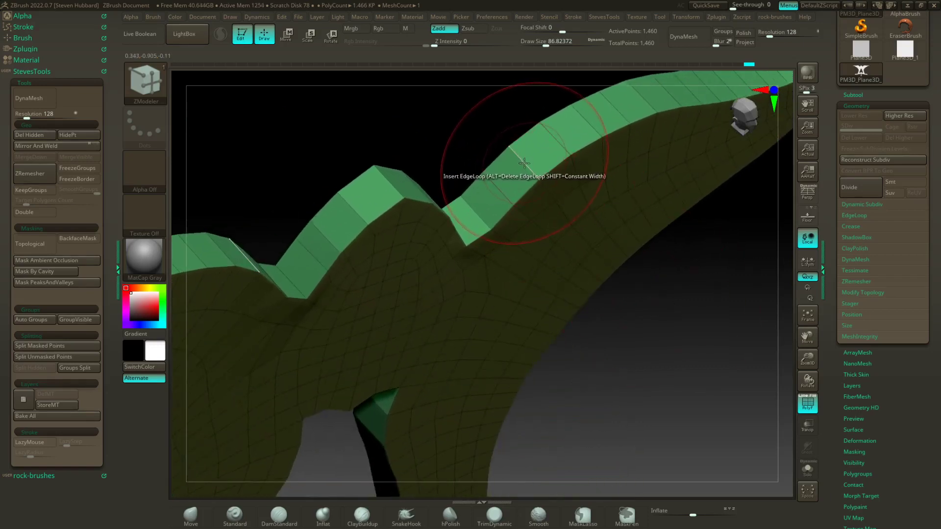
# Step: Set the edge action to Insert with the Multiple EdgeLoops target and add one loop around the middle of the slab's rim
pyautogui.press('space')
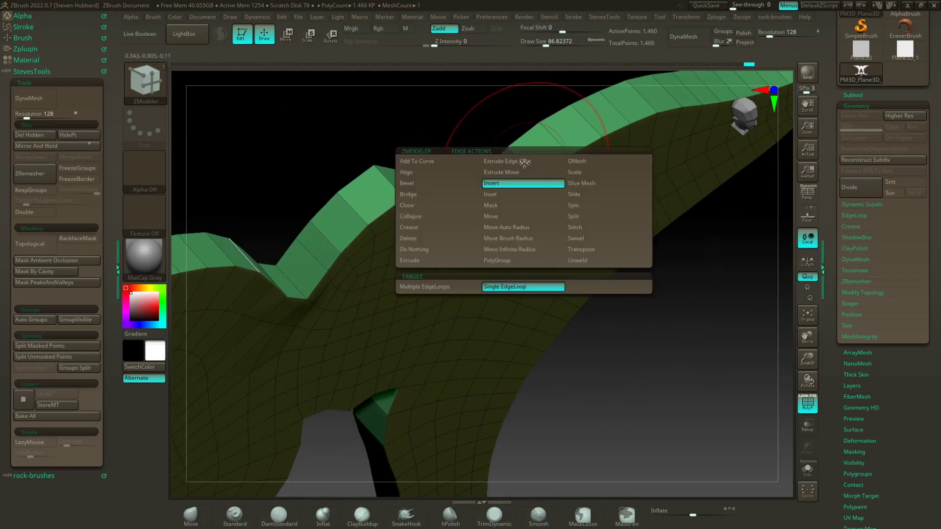
pyautogui.click(435, 285)
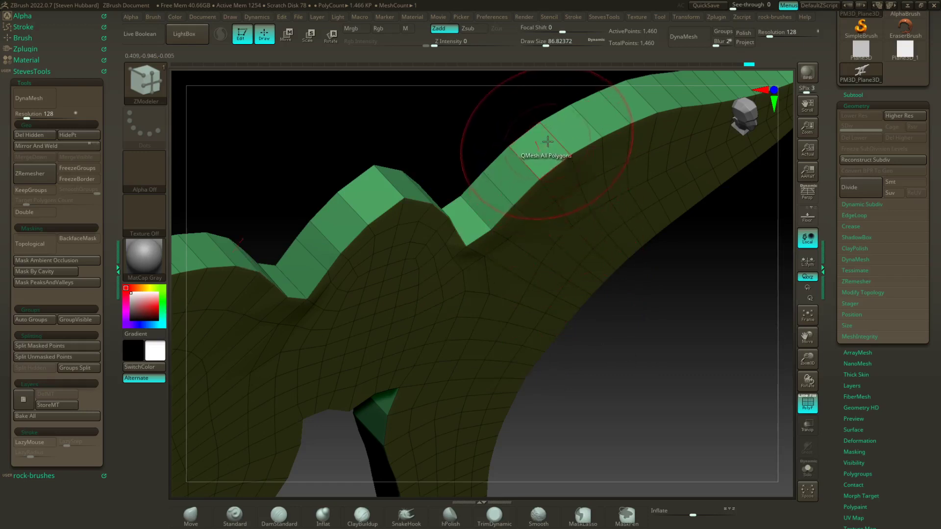
pyautogui.click(551, 138)
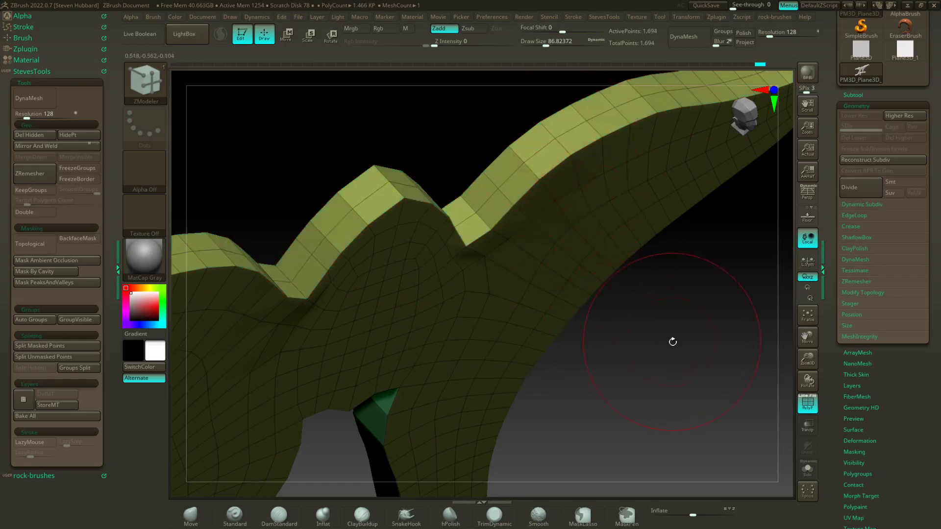
# Step: Set the edge action to Collapse with the Edge target and collapse a crosswise half-edge on the upper rim of the horn
pyautogui.keyDown('ctrl'); pyautogui.moveTo(672, 342); pyautogui.dragTo(614, 327, button='right'); pyautogui.keyUp('ctrl')
pyautogui.moveTo(614, 326); pyautogui.dragTo(588, 363)
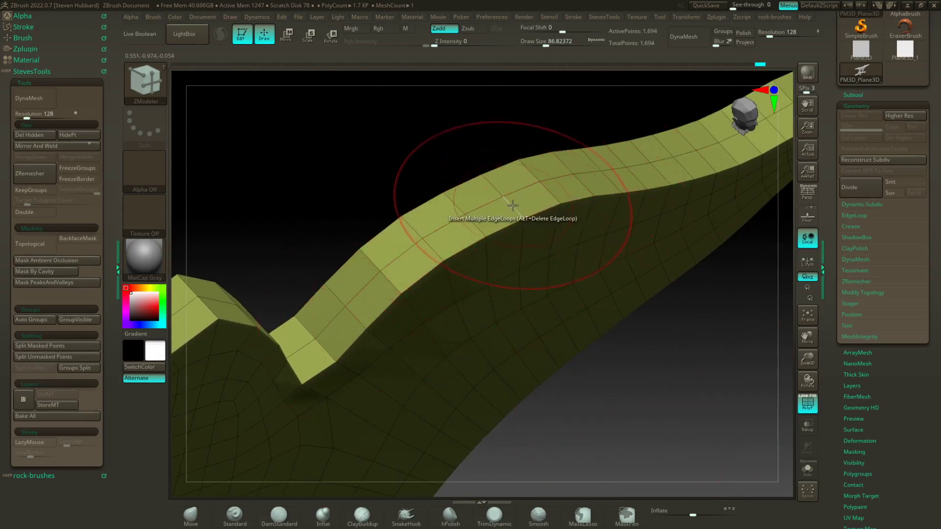
pyautogui.press('space')
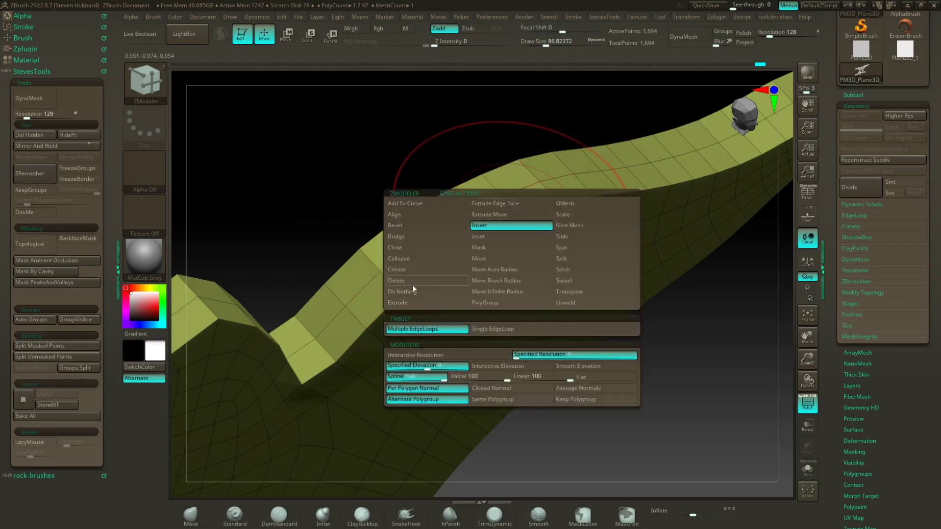
pyautogui.click(417, 259)
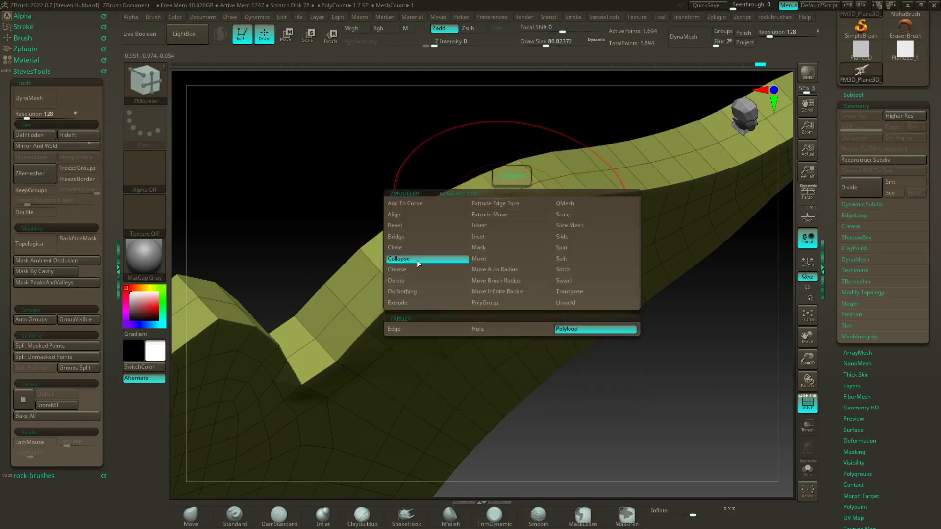
pyautogui.click(412, 326)
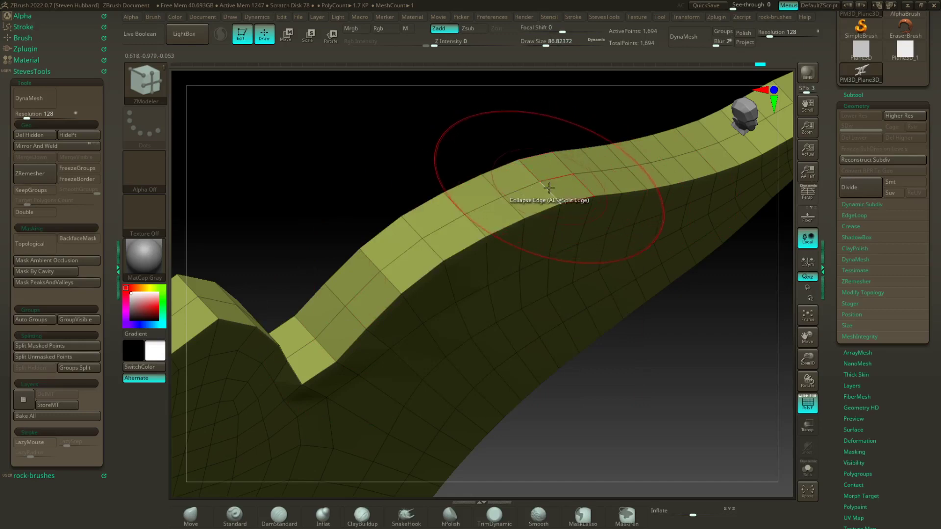
pyautogui.click(548, 189)
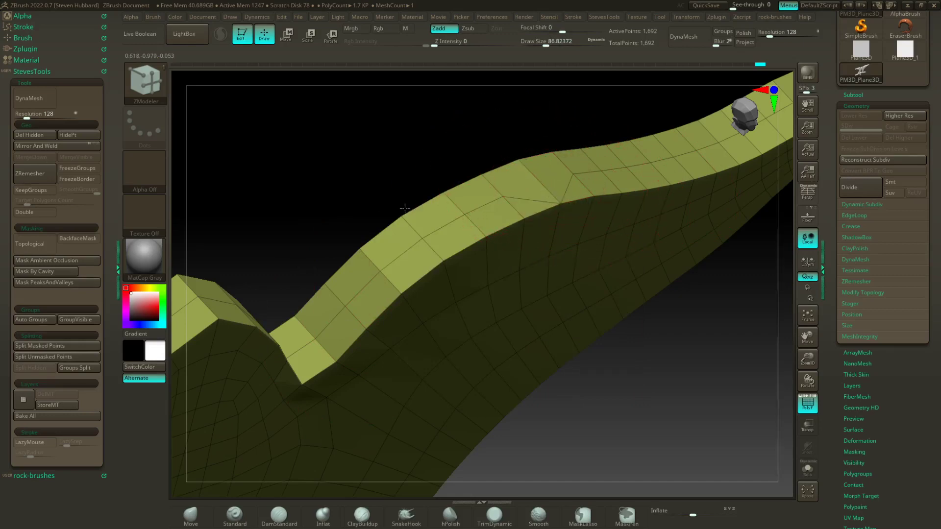
# Step: Undo and redo the edge collapse repeatedly to compare the rim before and after, leaving the collapse undone
pyautogui.hotkey('ctrl', 'z')
pyautogui.hotkey('ctrl', 'shift', 'z')
pyautogui.hotkey('ctrl', 'z')
pyautogui.hotkey('ctrl', 'shift', 'z')
pyautogui.hotkey('ctrl', 'z')
pyautogui.hotkey('ctrl', 'shift', 'z')
pyautogui.hotkey('ctrl', 'z')
pyautogui.hotkey('ctrl', 'shift', 'z')
pyautogui.hotkey('ctrl', 'z')
pyautogui.hotkey('ctrl', 'shift', 'z')
pyautogui.hotkey('ctrl', 'z')
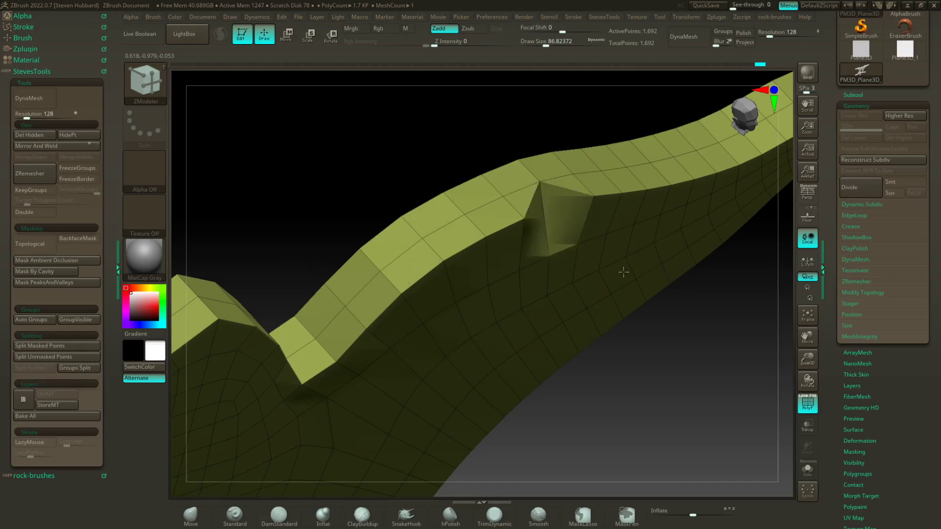
pyautogui.hotkey('ctrl', 'shift', 'z')
pyautogui.hotkey('ctrl', 'shift', 'z')
pyautogui.hotkey('ctrl', 'z')
pyautogui.hotkey('ctrl', 'shift', 'z')
pyautogui.hotkey('ctrl', 'z')
pyautogui.hotkey('ctrl', 'shift', 'z')
pyautogui.hotkey('ctrl', 'z')
pyautogui.hotkey('ctrl', 'shift', 'z')
pyautogui.hotkey('ctrl', 'z')
pyautogui.hotkey('ctrl', 'shift', 'z')
pyautogui.hotkey('ctrl', 'z')
pyautogui.hotkey('ctrl', 'shift', 'z')
pyautogui.hotkey('ctrl', 'z')
pyautogui.hotkey('ctrl', 'shift', 'z')
pyautogui.hotkey('ctrl', 'z')
pyautogui.hotkey('ctrl', 'shift', 'z')
pyautogui.hotkey('ctrl', 'z')
pyautogui.hotkey('ctrl', 'shift', 'z')
pyautogui.hotkey('ctrl', 'z')
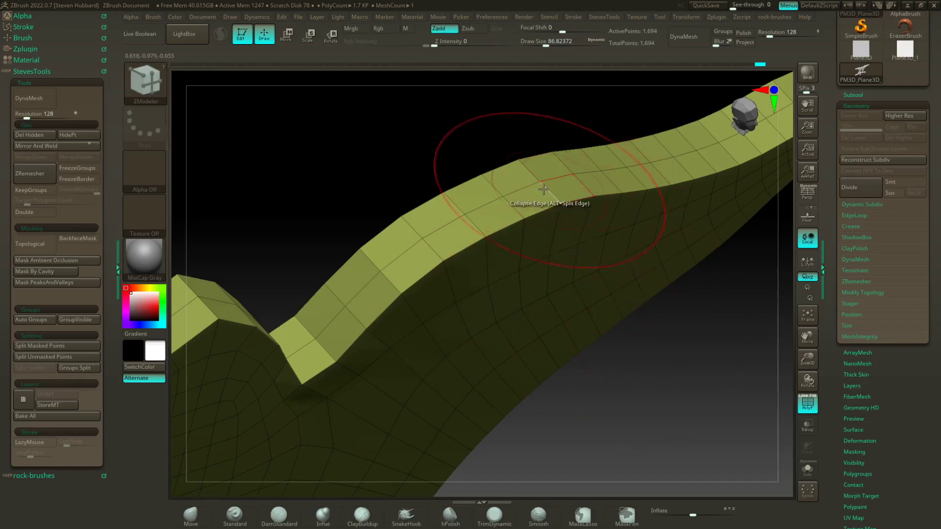
# Step: Try collapsing the crosswise rim edge with the Collapse target set to Polyloop
pyautogui.press('space')
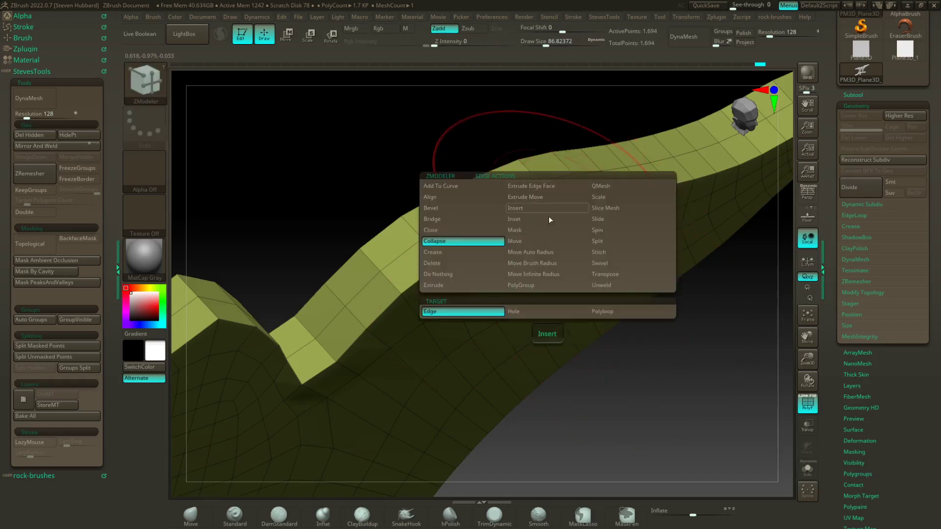
pyautogui.click(610, 312)
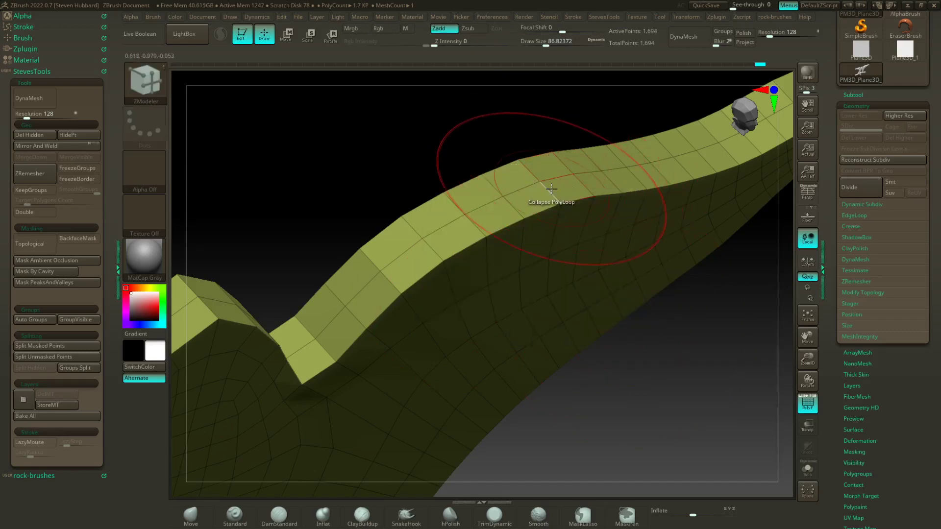
pyautogui.click(551, 188)
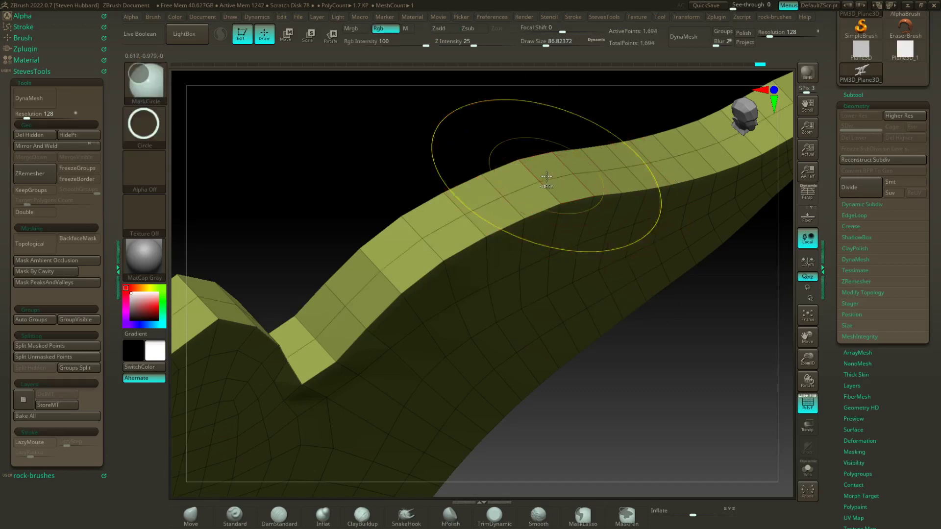
pyautogui.hotkey('ctrl', 'z')
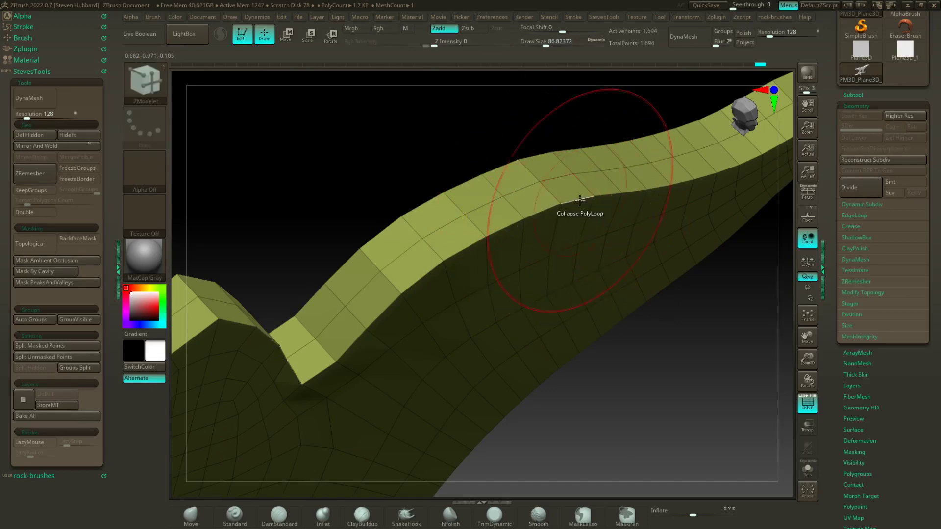
# Step: Set the Collapse target back to Edge and collapse the first crosswise edges to start a bevel on the horn's rim
pyautogui.press('space')
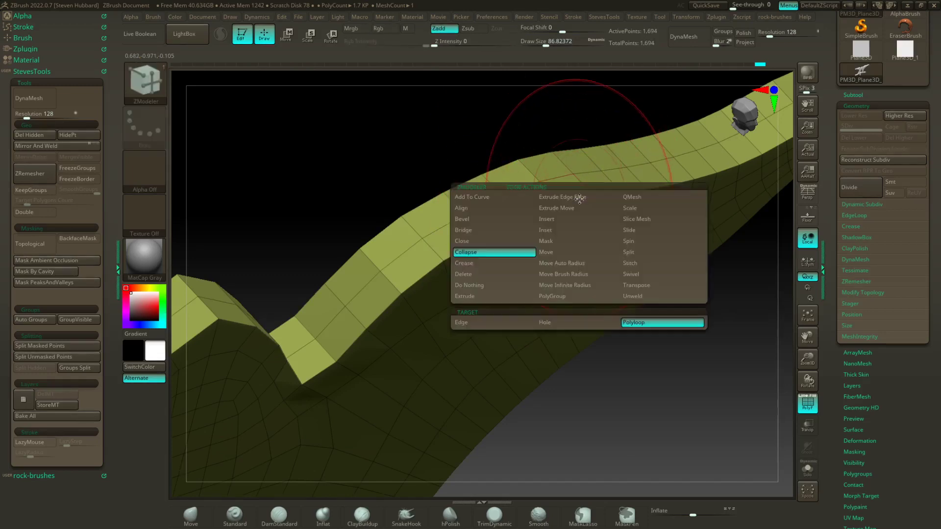
pyautogui.click(504, 324)
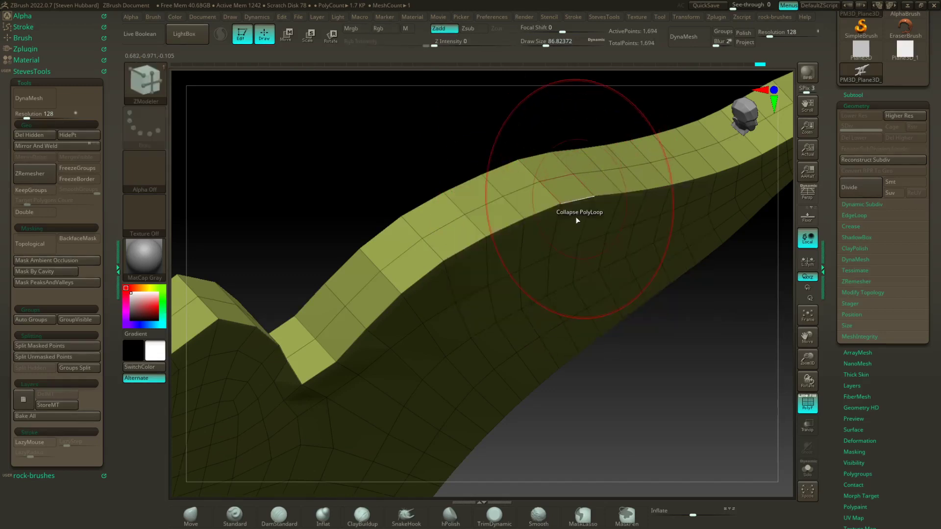
pyautogui.click(575, 199)
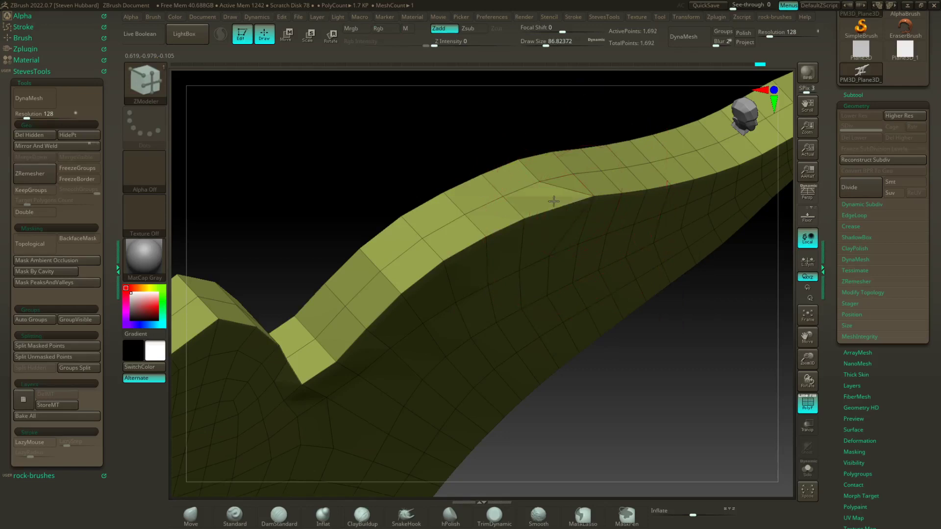
pyautogui.hotkey('ctrl', 'z')
pyautogui.click(580, 184)
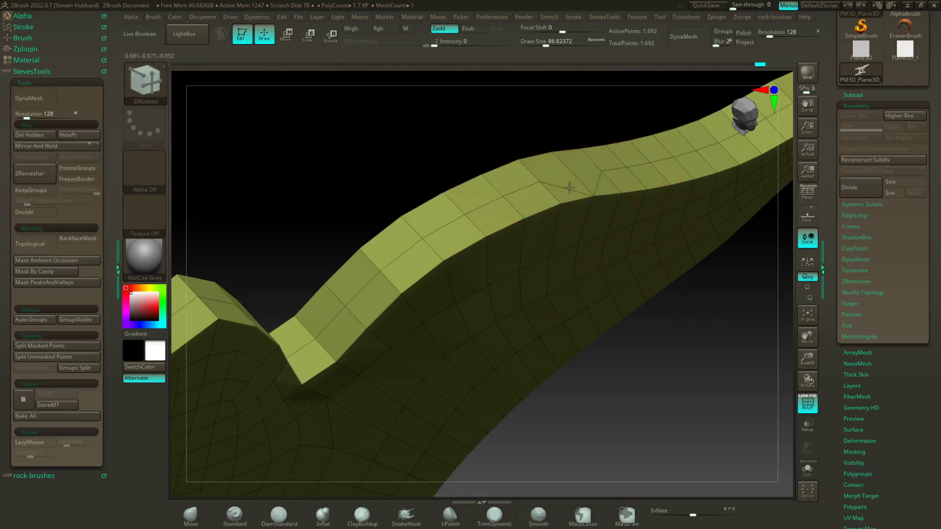
pyautogui.click(570, 187)
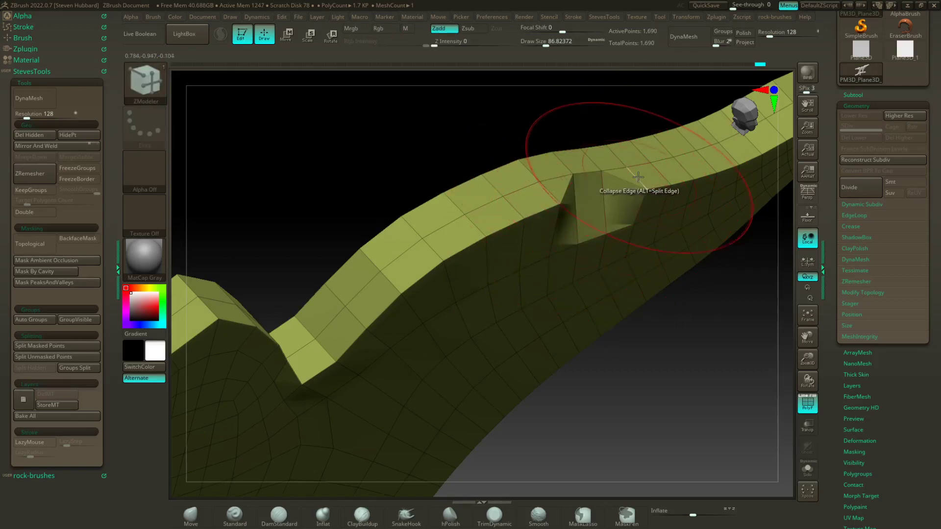
# Step: Collapse the next crosswise edges along the same side of the rim to extend the bevel toward the horn tip
pyautogui.click(638, 177)
pyautogui.click(666, 179)
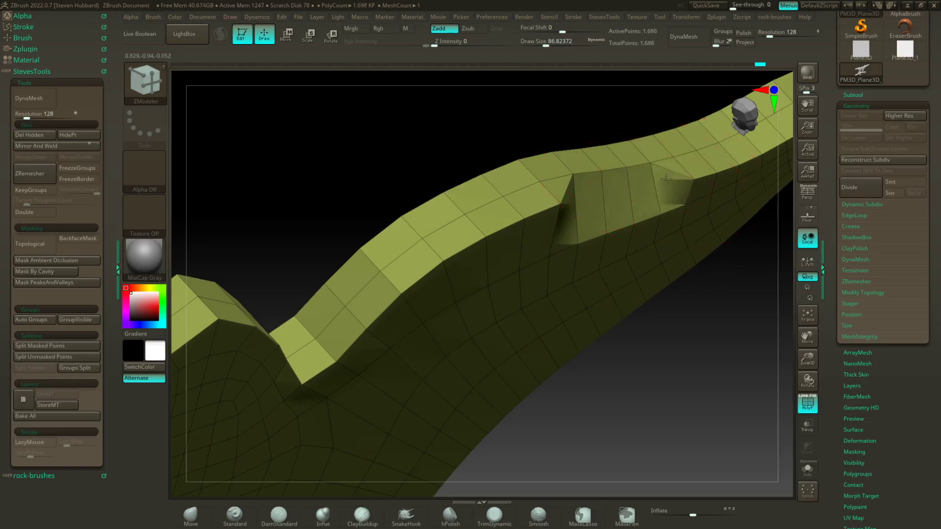
pyautogui.click(679, 175)
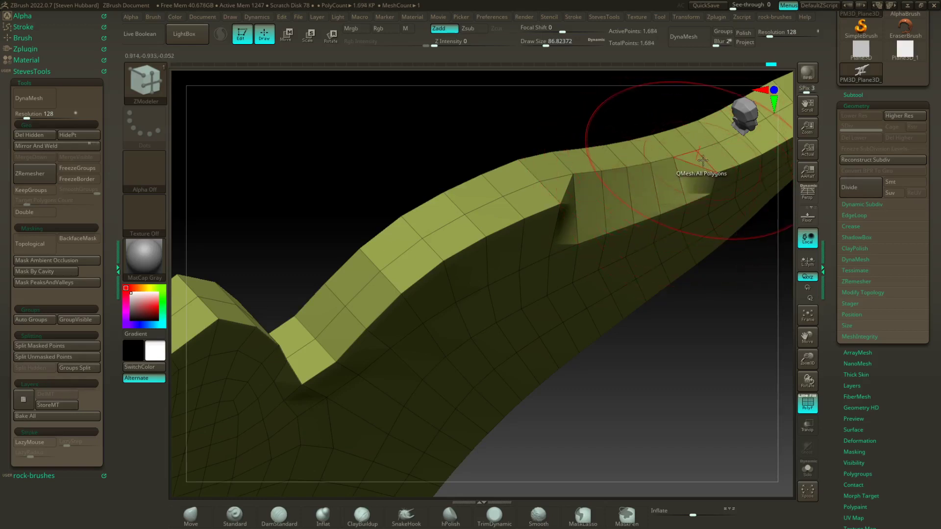
pyautogui.moveTo(702, 160); pyautogui.dragTo(715, 178, button='right')
pyautogui.click(714, 179)
# Step: Continue the bevel along the horn's outer curve by collapsing successive crosswise edges, undoing the last misplaced collapse
pyautogui.keyDown('alt'); pyautogui.moveTo(746, 288); pyautogui.dragTo(480, 431); pyautogui.keyUp('alt')
pyautogui.click(439, 304)
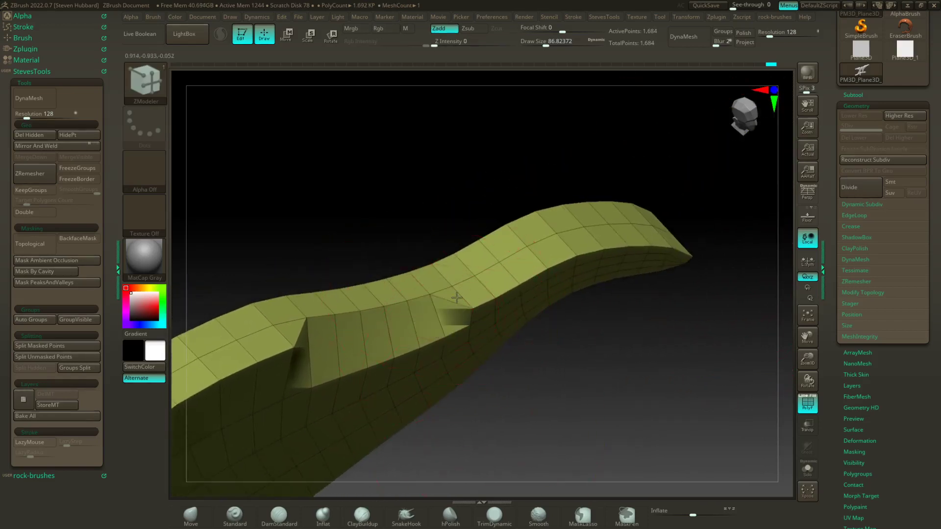
pyautogui.click(475, 290)
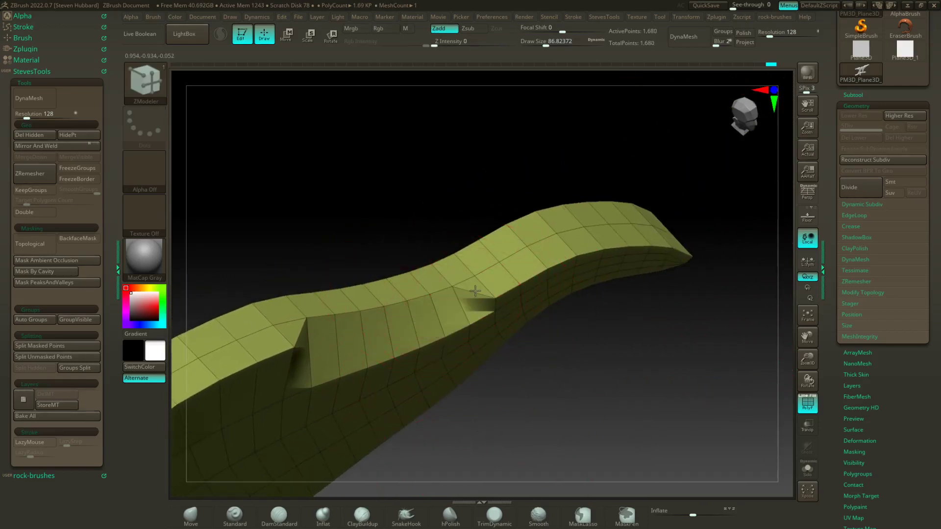
pyautogui.click(483, 286)
pyautogui.click(508, 272)
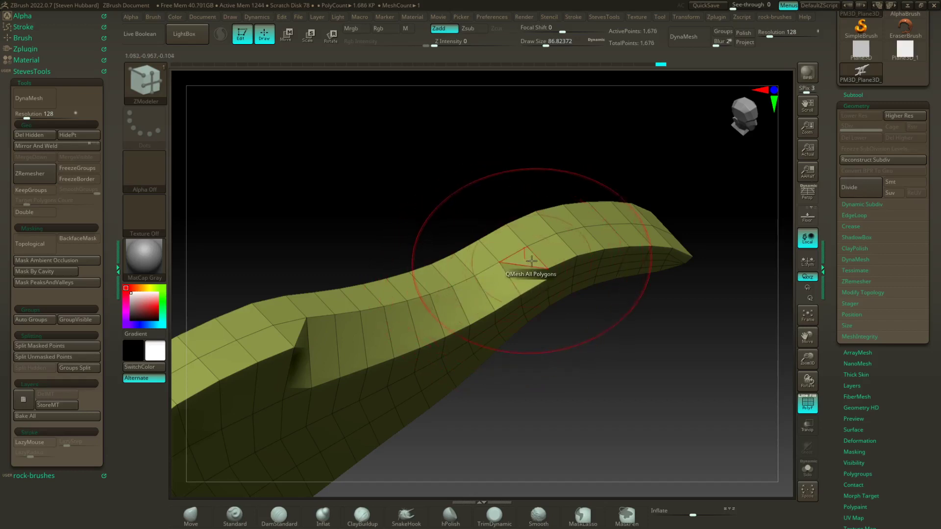
pyautogui.click(540, 254)
pyautogui.click(552, 249)
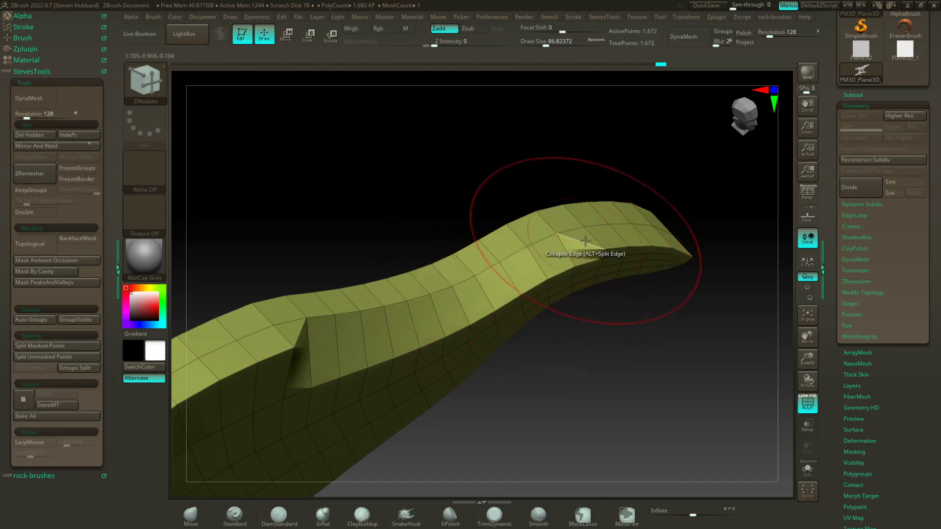
pyautogui.hotkey('ctrl', 'z')
# Step: Collapse the remaining crosswise edges near the horn's end, redoing a misplaced one, to carry the bevel up to the tip
pyautogui.keyDown('alt'); pyautogui.moveTo(649, 334); pyautogui.dragTo(590, 360); pyautogui.keyUp('alt')
pyautogui.click(538, 269)
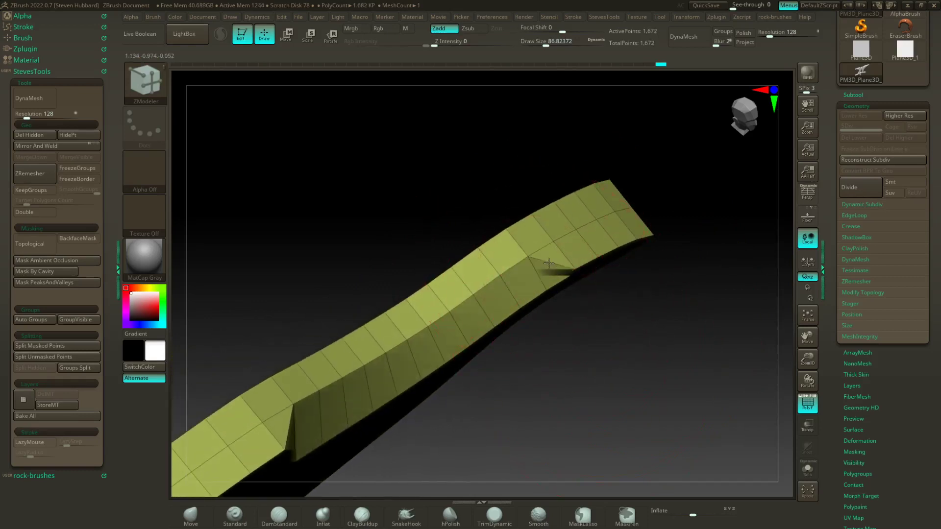
pyautogui.hotkey('ctrl', 'z')
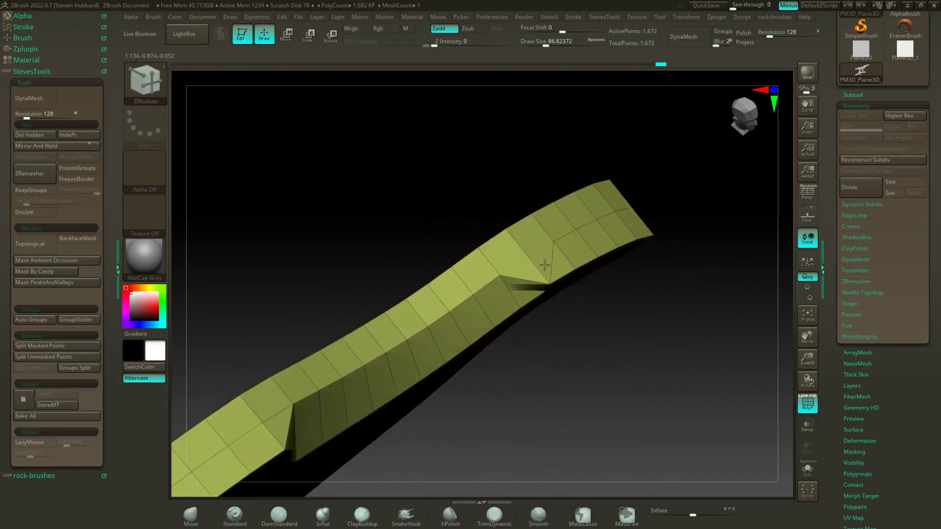
pyautogui.click(561, 256)
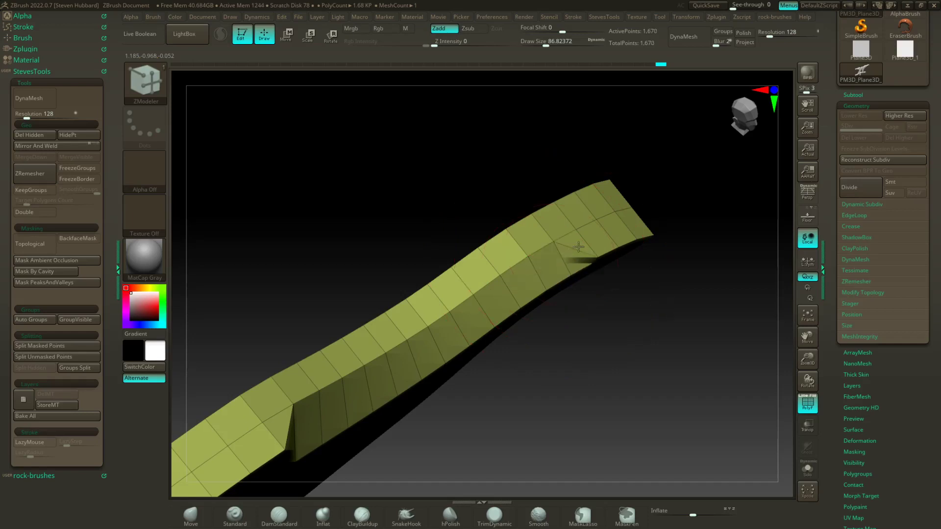
pyautogui.click(589, 243)
pyautogui.click(609, 234)
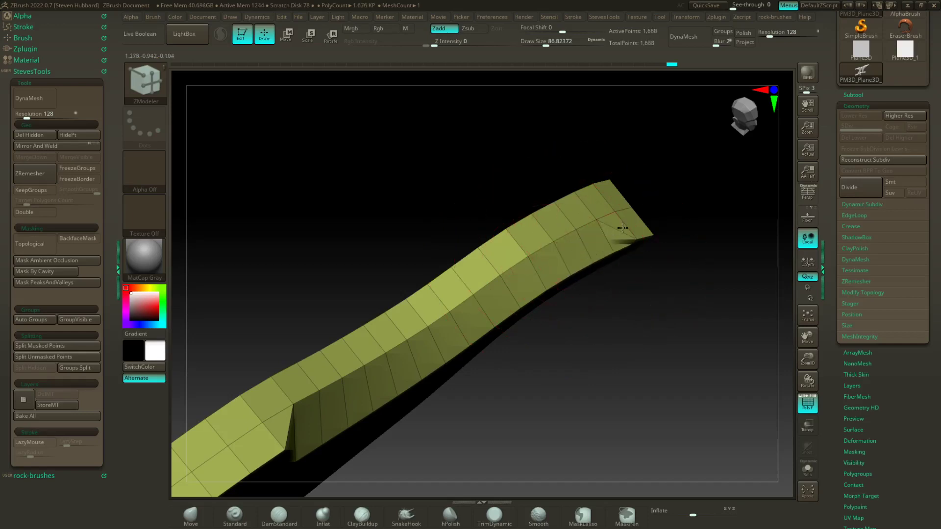
# Step: Start the bevel on the opposite side of the horn's rim by collapsing a crosswise edge, and undo the stray collapse
pyautogui.moveTo(691, 231); pyautogui.dragTo(676, 220)
pyautogui.moveTo(684, 285)
pyautogui.mouseDown()
pyautogui.moveTo(683, 315)
pyautogui.moveTo(695, 262)
pyautogui.moveTo(598, 157)
pyautogui.moveTo(495, 165)
pyautogui.moveTo(508, 176)
pyautogui.moveTo(269, 263)
pyautogui.moveTo(279, 257)
pyautogui.moveTo(278, 283)
pyautogui.mouseUp()
pyautogui.click(456, 310)
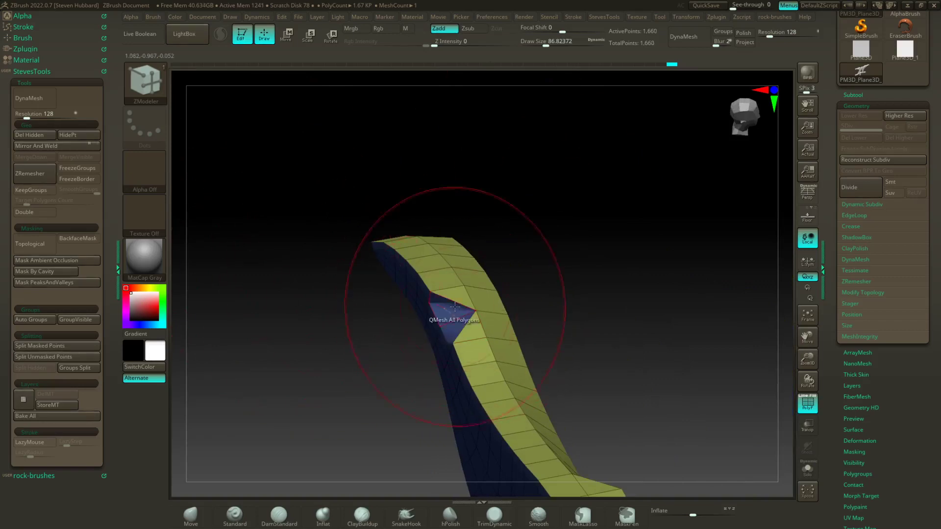
pyautogui.click(447, 290)
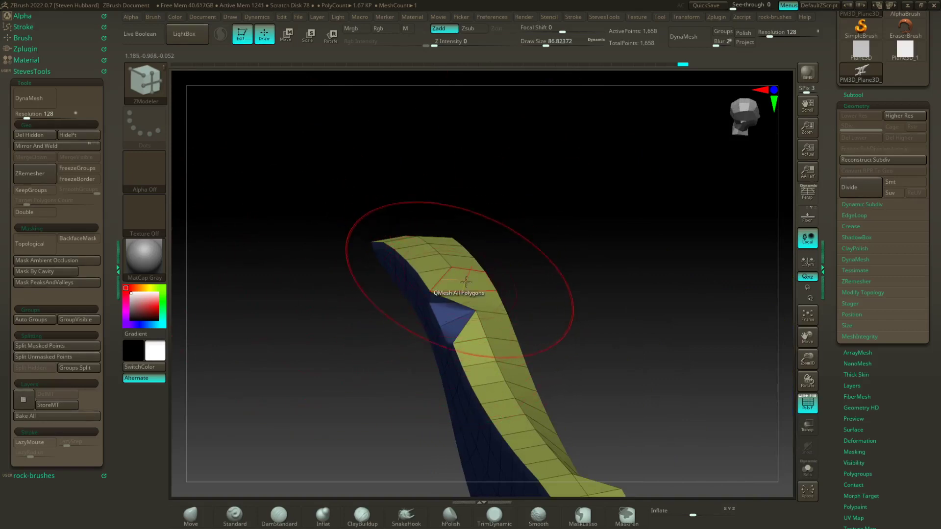
pyautogui.hotkey('ctrl', 'z')
# Step: Collapse the successive crosswise edges on this opposite side of the rim to run the second bevel up to the horn tip
pyautogui.moveTo(525, 248); pyautogui.dragTo(441, 290)
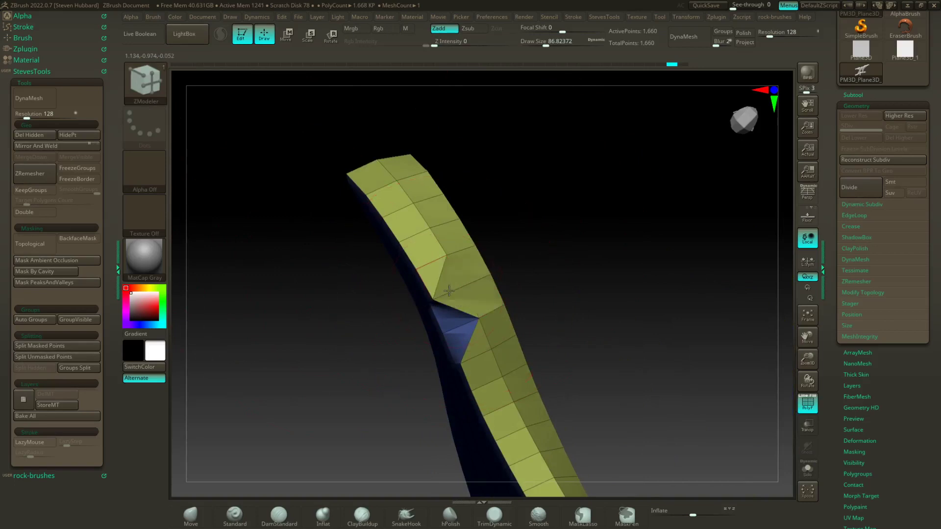
pyautogui.click(449, 291)
pyautogui.click(431, 263)
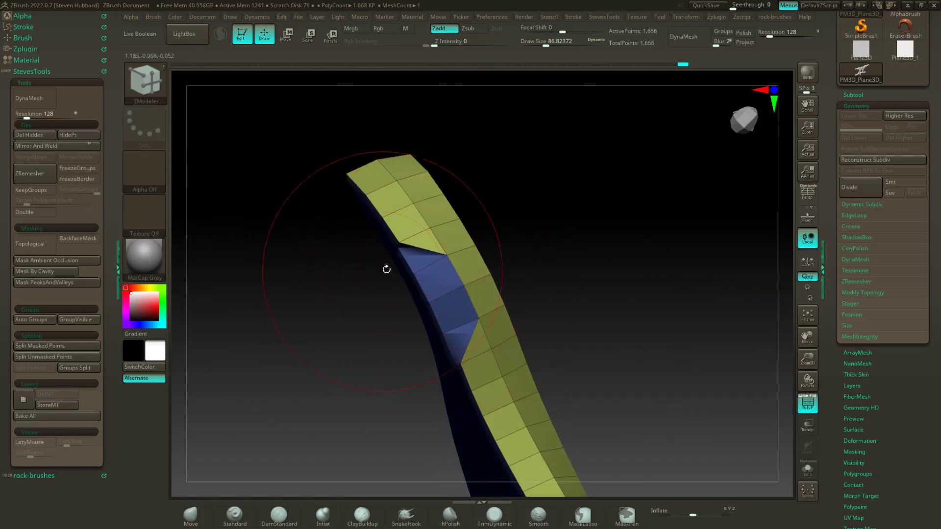
pyautogui.click(399, 214)
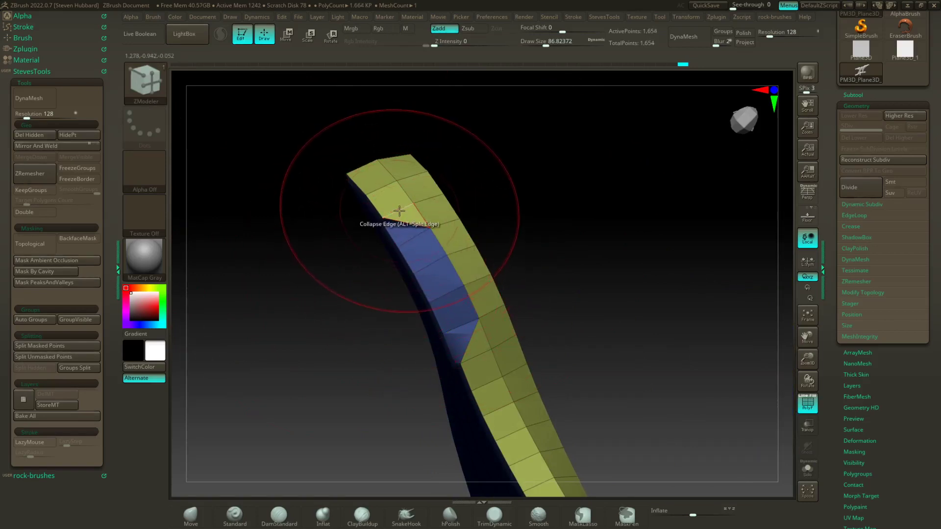
pyautogui.click(400, 210)
pyautogui.click(356, 191)
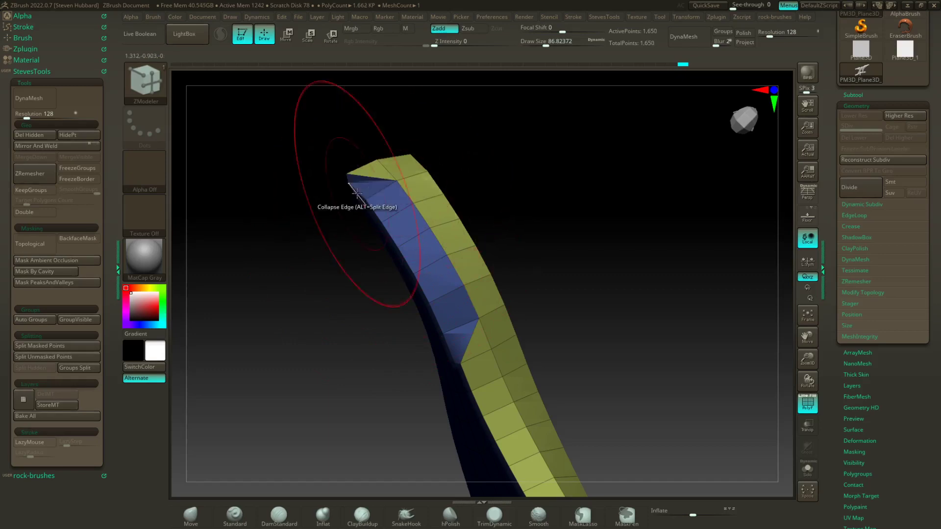
# Step: Collapse the last crosswise edge at the horn's tip to complete that end of the bevel
pyautogui.click(364, 165)
pyautogui.moveTo(569, 281); pyautogui.dragTo(514, 235)
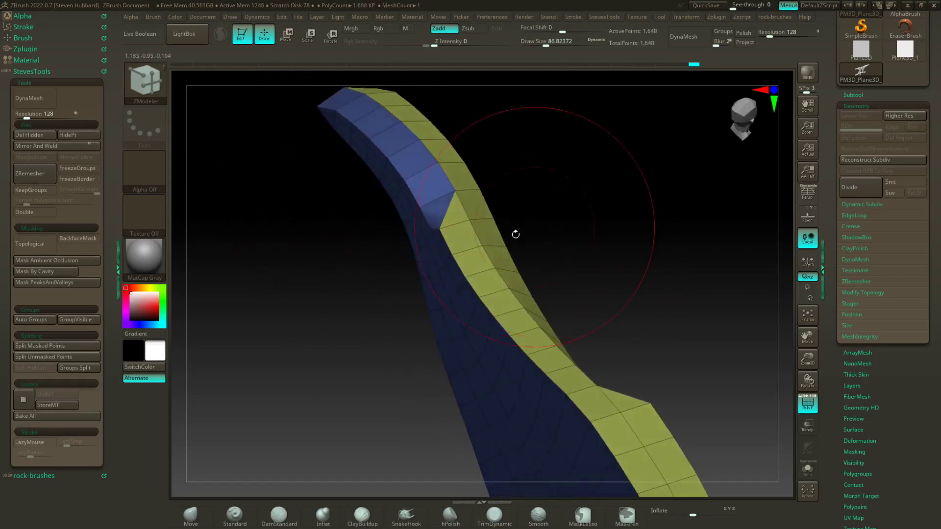
pyautogui.click(449, 239)
pyautogui.click(450, 267)
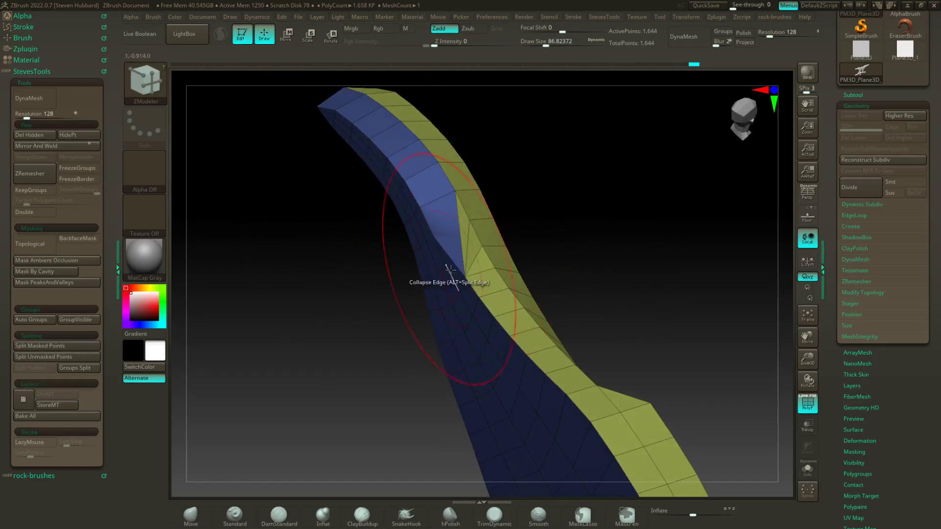
pyautogui.press('ctrl')
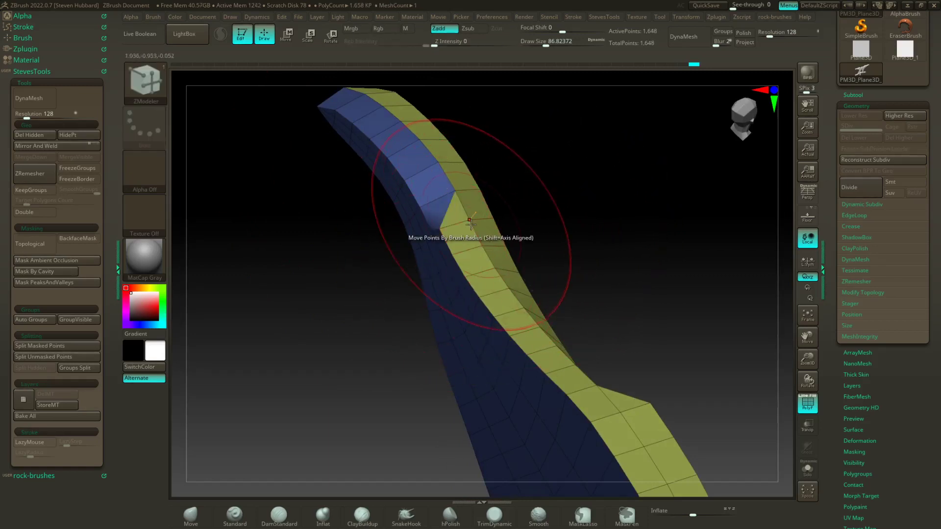
pyautogui.click(457, 237)
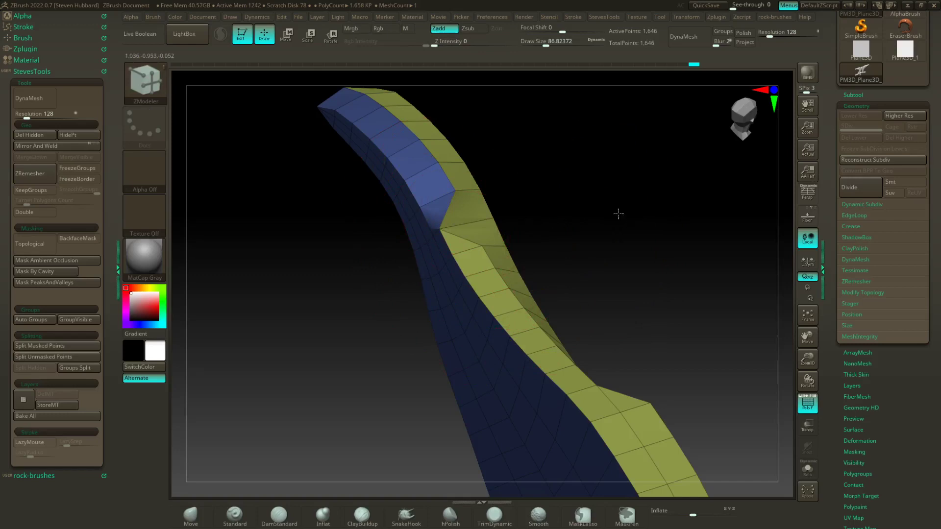
pyautogui.hotkey('ctrl', 'z')
# Step: Collapse the successive crosswise edges along the middle of the horn's rim to extend the bevel toward the horn's base
pyautogui.click(456, 251)
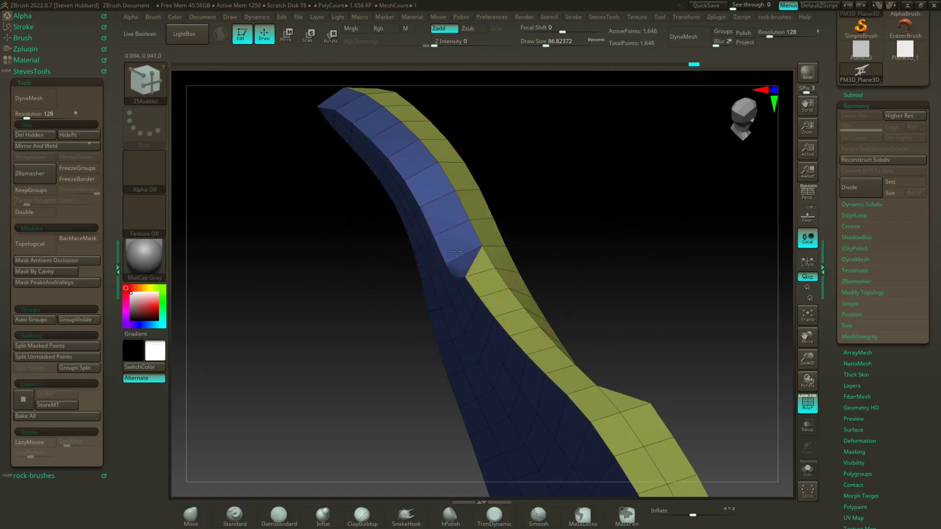
pyautogui.click(479, 271)
pyautogui.click(492, 289)
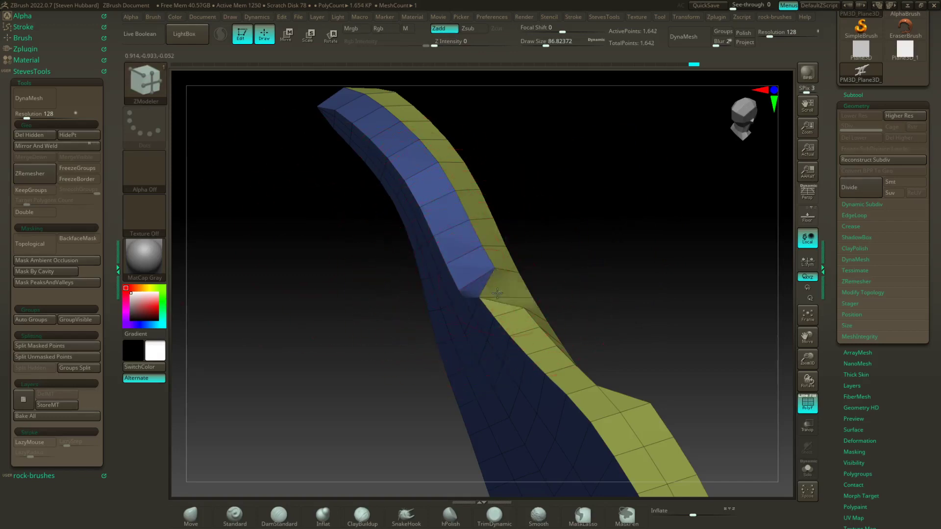
pyautogui.click(512, 318)
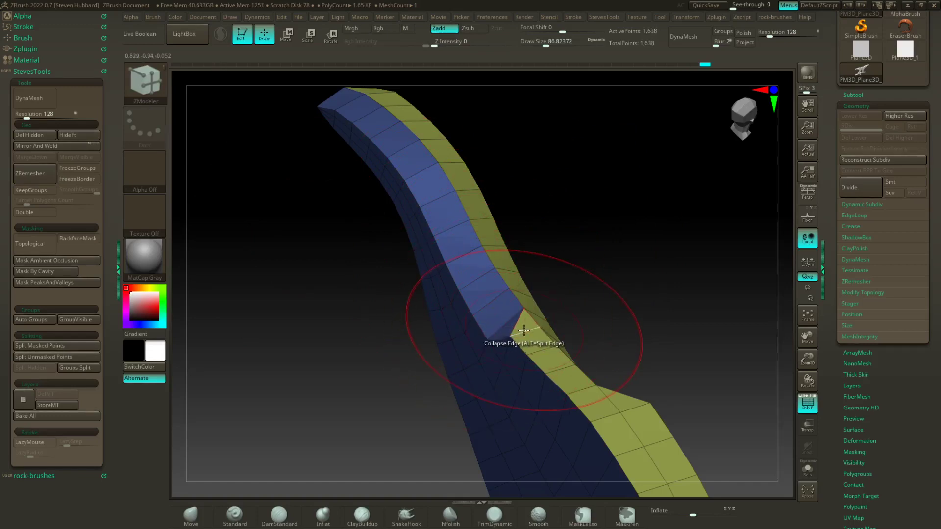
# Step: Collapse the remaining crosswise edges to run the bevel down to the corner at the horn's base, undoing the stray change
pyautogui.moveTo(574, 324); pyautogui.dragTo(458, 296)
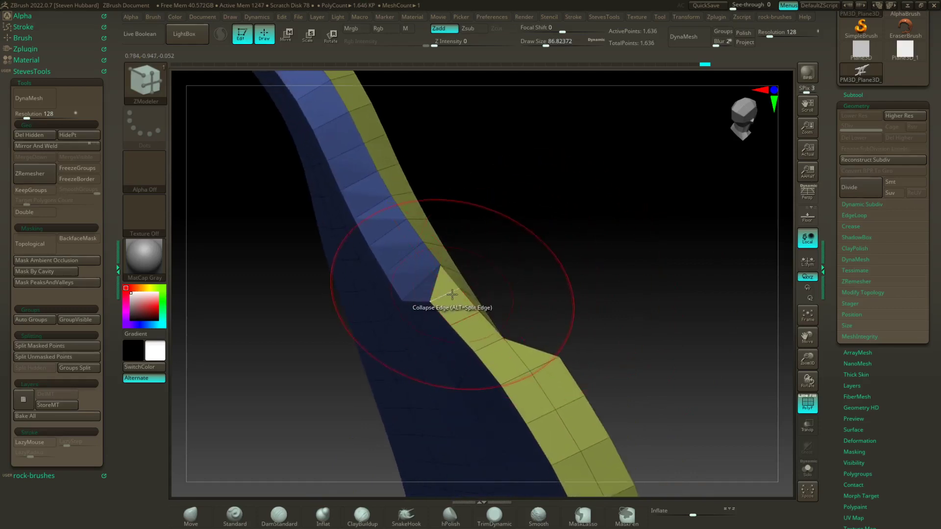
pyautogui.click(447, 294)
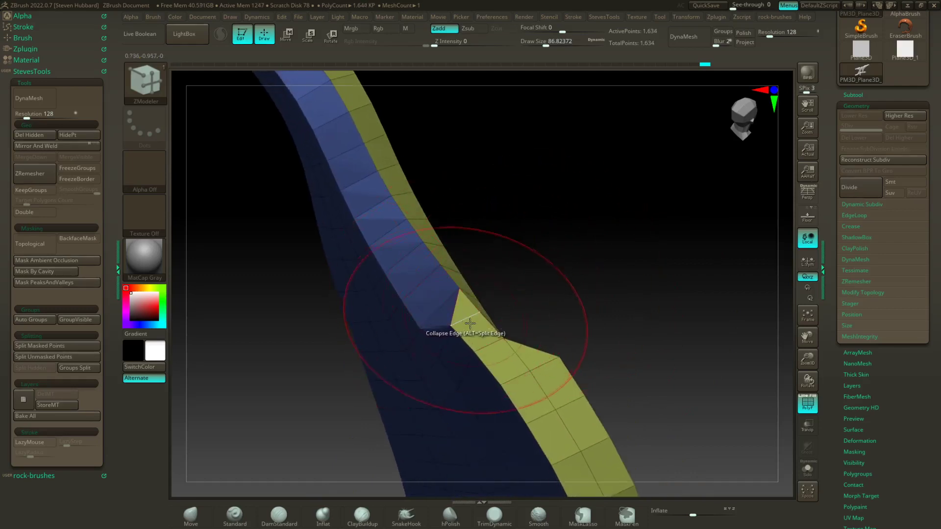
pyautogui.moveTo(487, 341); pyautogui.dragTo(471, 347)
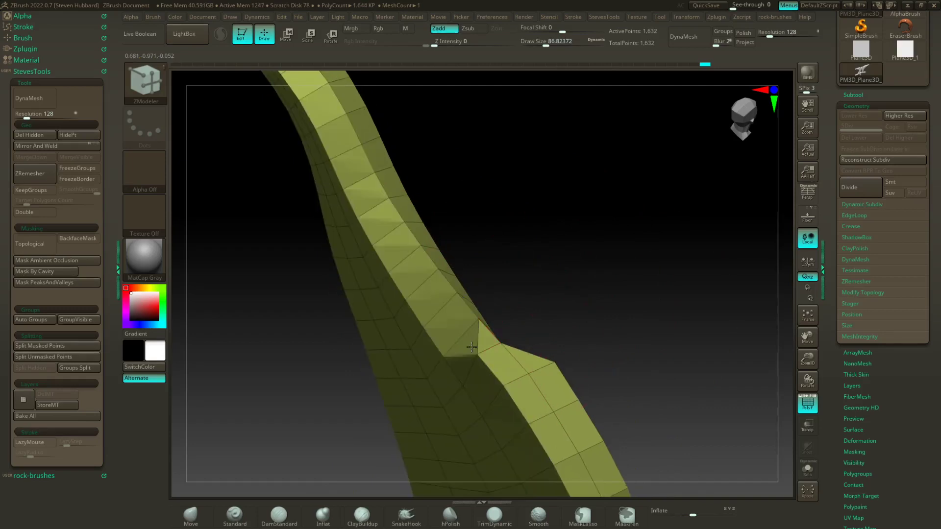
pyautogui.hotkey('ctrl', 'z')
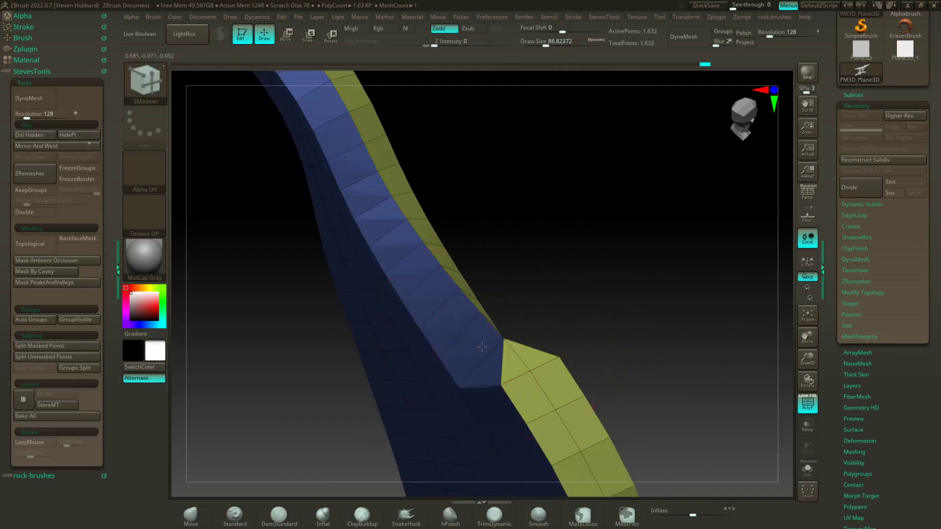
# Step: Undo the single-edge collapse on the horn's underside, switch Collapse to the PolyLoop target and collapse the rim's whole crosswise loop there
pyautogui.moveTo(566, 288)
pyautogui.mouseDown()
pyautogui.moveTo(543, 292)
pyautogui.moveTo(592, 241)
pyautogui.moveTo(635, 288)
pyautogui.moveTo(563, 242)
pyautogui.moveTo(604, 235)
pyautogui.moveTo(470, 245)
pyautogui.moveTo(539, 273)
pyautogui.moveTo(524, 301)
pyautogui.moveTo(569, 266)
pyautogui.moveTo(527, 236)
pyautogui.moveTo(646, 356)
pyautogui.moveTo(602, 353)
pyautogui.moveTo(625, 353)
pyautogui.moveTo(583, 319)
pyautogui.moveTo(540, 318)
pyautogui.moveTo(689, 286)
pyautogui.mouseUp()
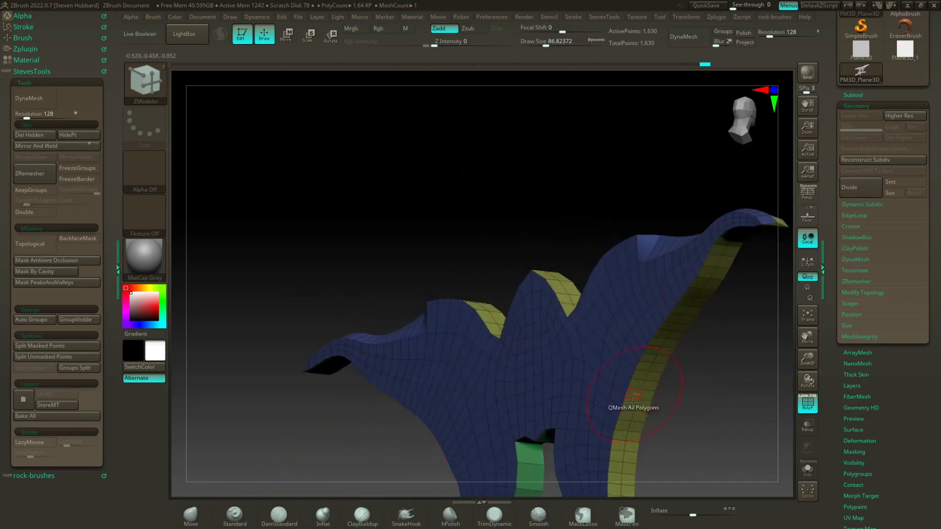
pyautogui.moveTo(639, 419)
pyautogui.mouseDown()
pyautogui.moveTo(671, 352)
pyautogui.moveTo(636, 266)
pyautogui.moveTo(671, 286)
pyautogui.moveTo(567, 348)
pyautogui.moveTo(579, 315)
pyautogui.moveTo(571, 384)
pyautogui.moveTo(564, 294)
pyautogui.moveTo(496, 180)
pyautogui.moveTo(615, 296)
pyautogui.moveTo(651, 311)
pyautogui.moveTo(660, 361)
pyautogui.moveTo(680, 287)
pyautogui.moveTo(627, 442)
pyautogui.mouseUp()
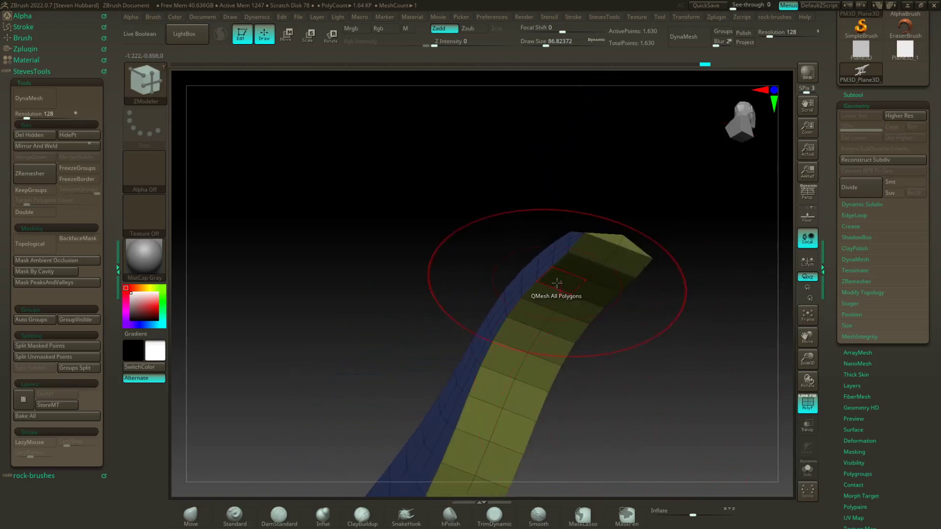
pyautogui.moveTo(546, 261); pyautogui.dragTo(582, 261)
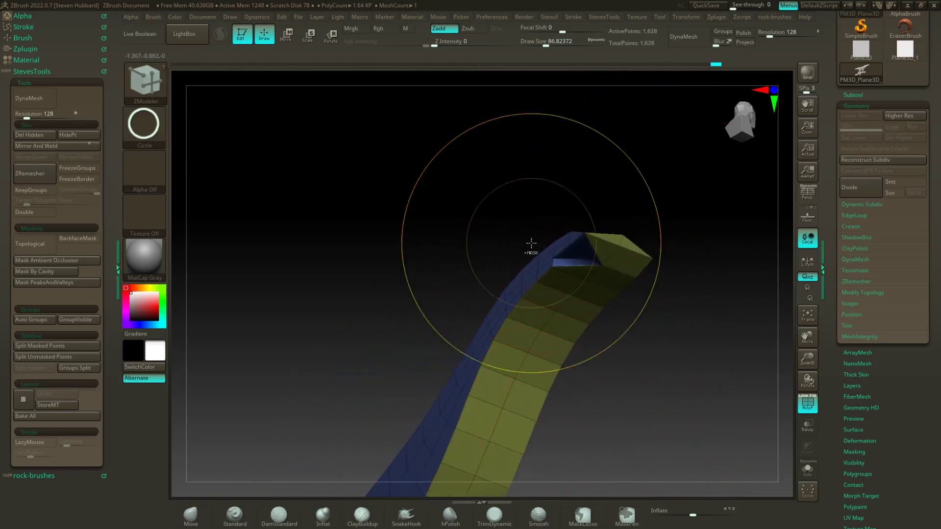
pyautogui.hotkey('ctrl', 'z')
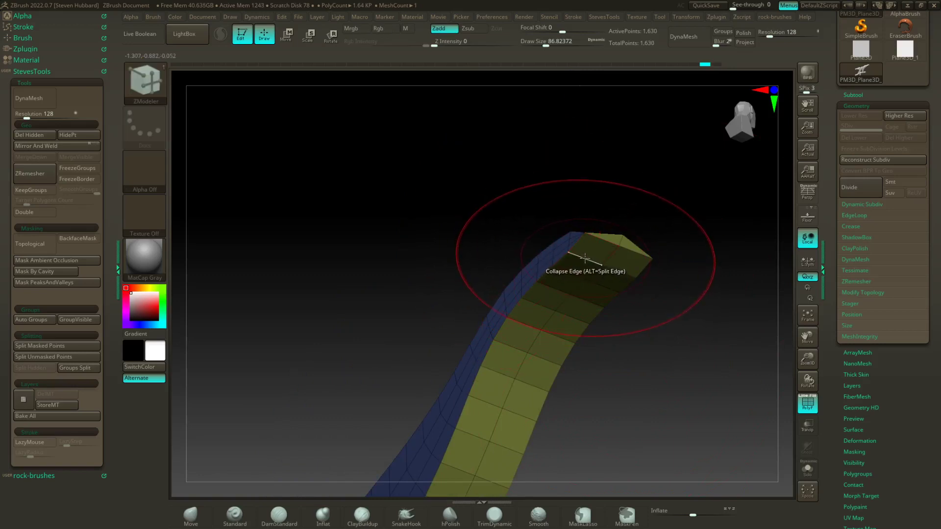
pyautogui.press('space')
pyautogui.click(648, 343)
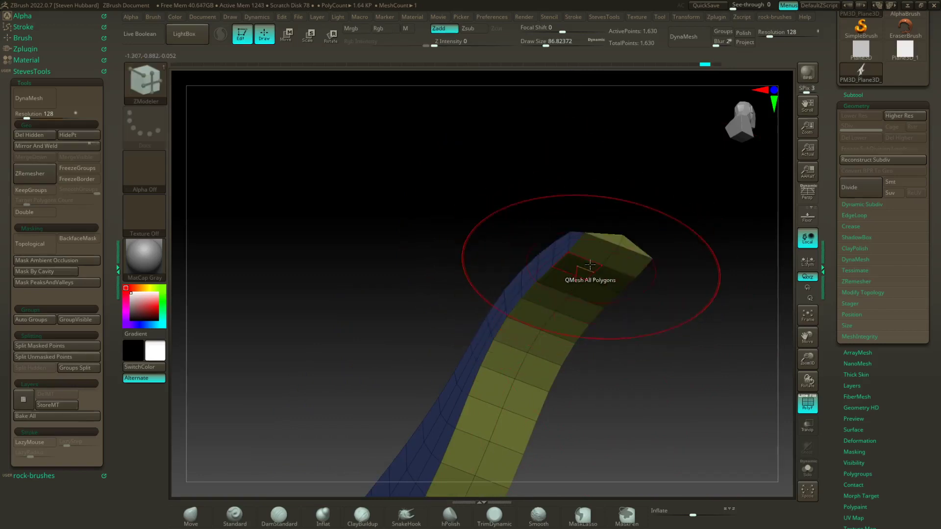
pyautogui.click(578, 255)
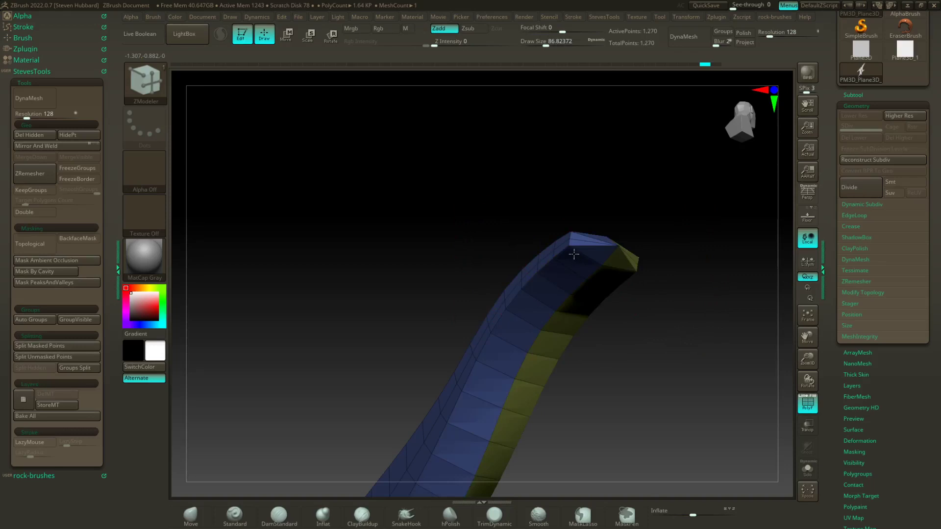
# Step: Switch the ZModeler edge action to Crease with EdgeLoop Complete and crease the edge loop along the horn's bevel
pyautogui.moveTo(449, 217); pyautogui.dragTo(442, 244)
pyautogui.moveTo(621, 396); pyautogui.dragTo(636, 319)
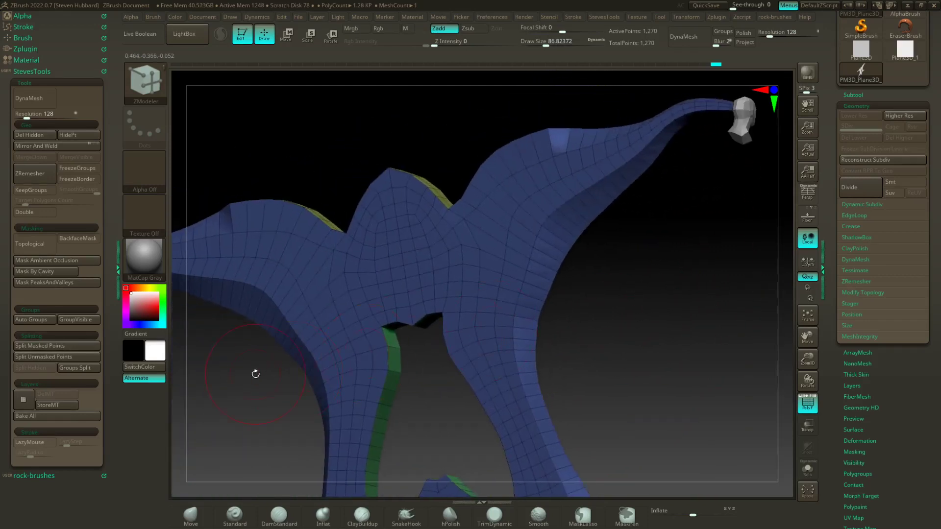
pyautogui.moveTo(255, 374); pyautogui.dragTo(290, 382)
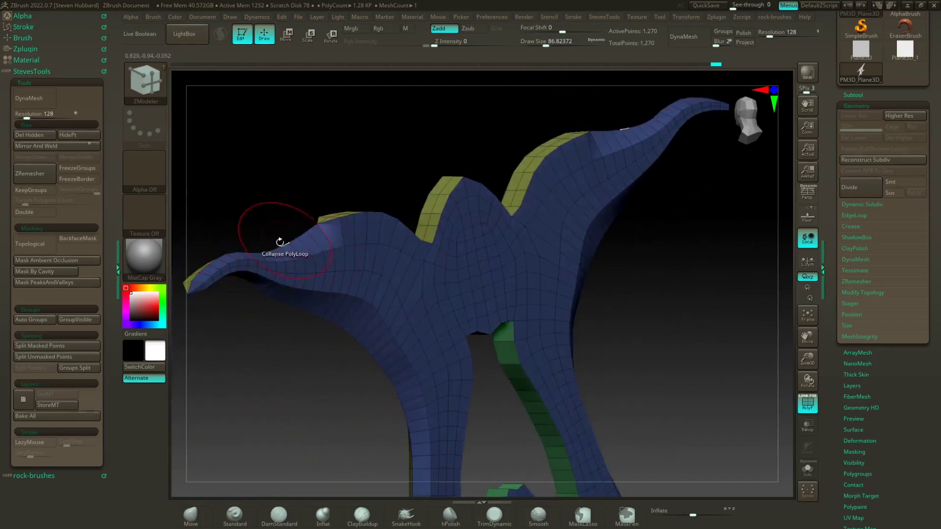
pyautogui.moveTo(302, 391); pyautogui.dragTo(317, 208)
pyautogui.keyDown('alt'); pyautogui.moveTo(661, 370); pyautogui.dragTo(683, 190); pyautogui.keyUp('alt')
pyautogui.moveTo(688, 227); pyautogui.dragTo(632, 426)
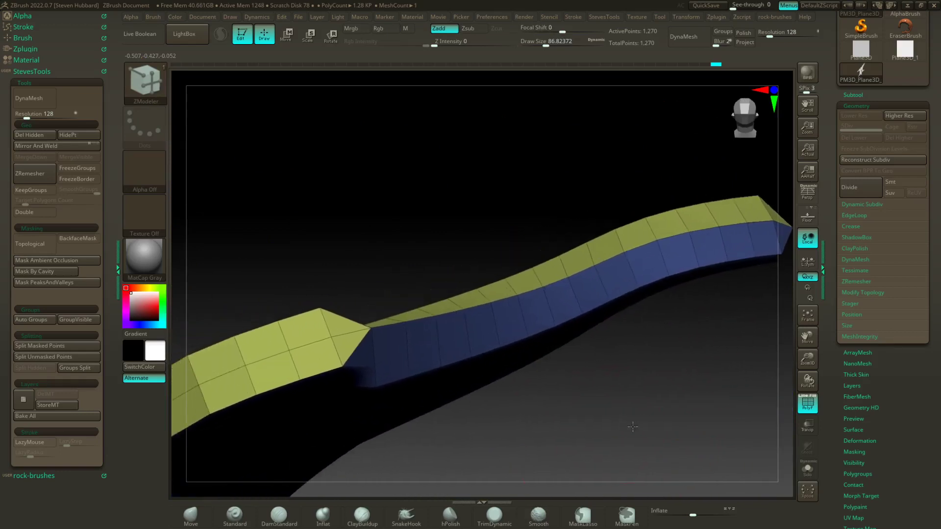
pyautogui.press('space')
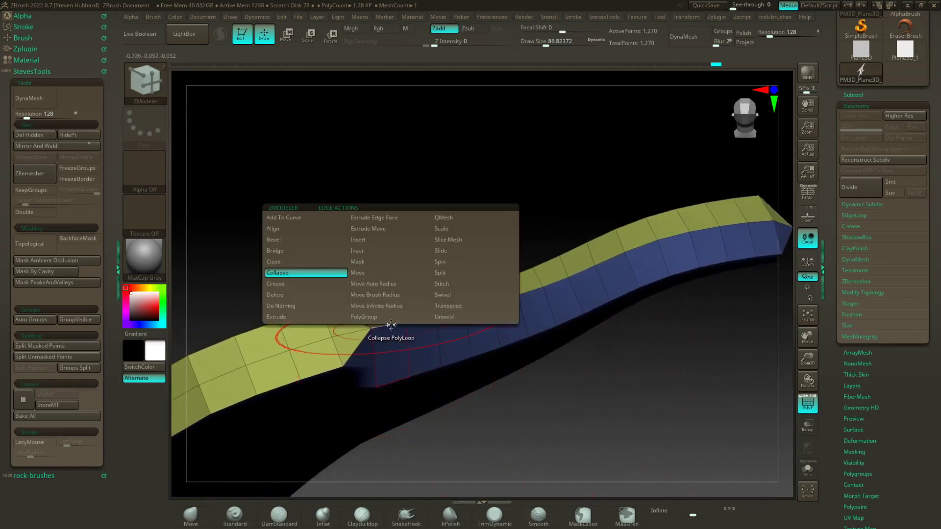
pyautogui.click(284, 285)
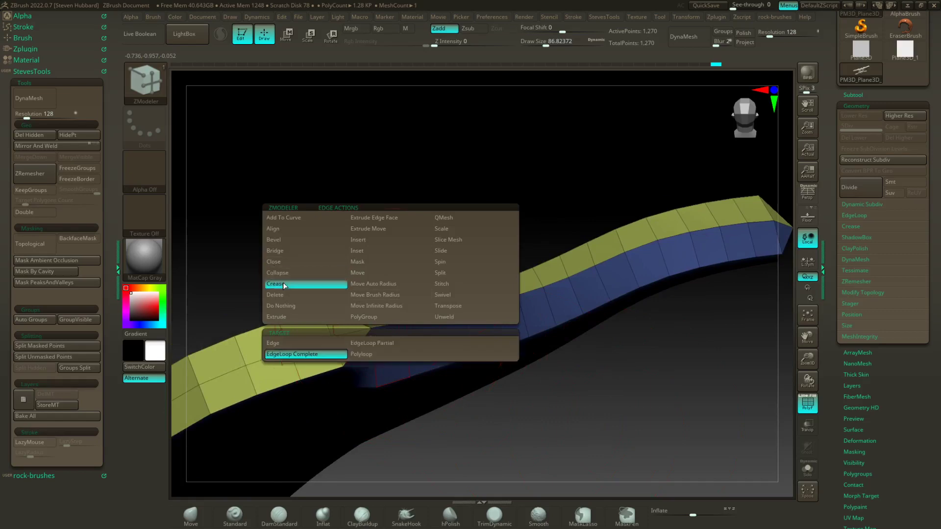
pyautogui.click(304, 354)
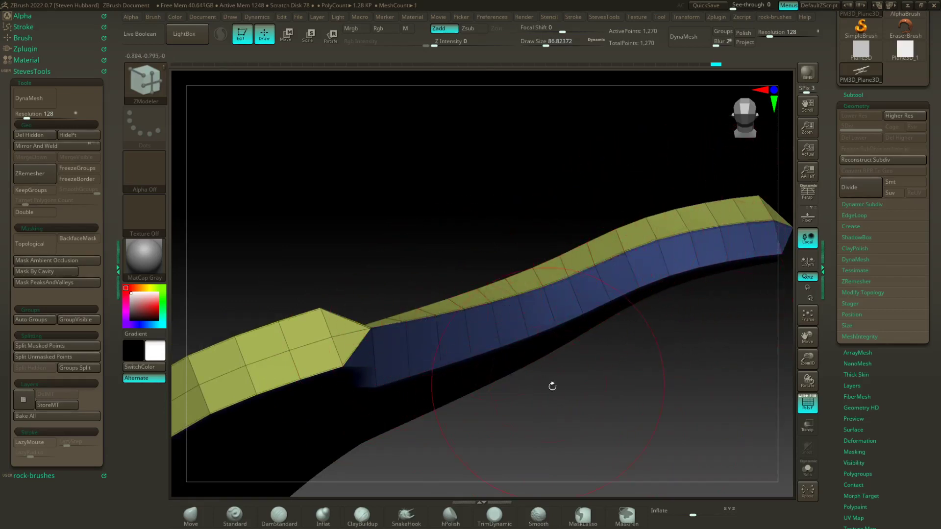
# Step: Examine the creased edge loops around the mask's outer rim, central opening and lower prongs from several angles
pyautogui.keyDown('ctrl'); pyautogui.moveTo(552, 386); pyautogui.dragTo(474, 380, button='right'); pyautogui.keyUp('ctrl')
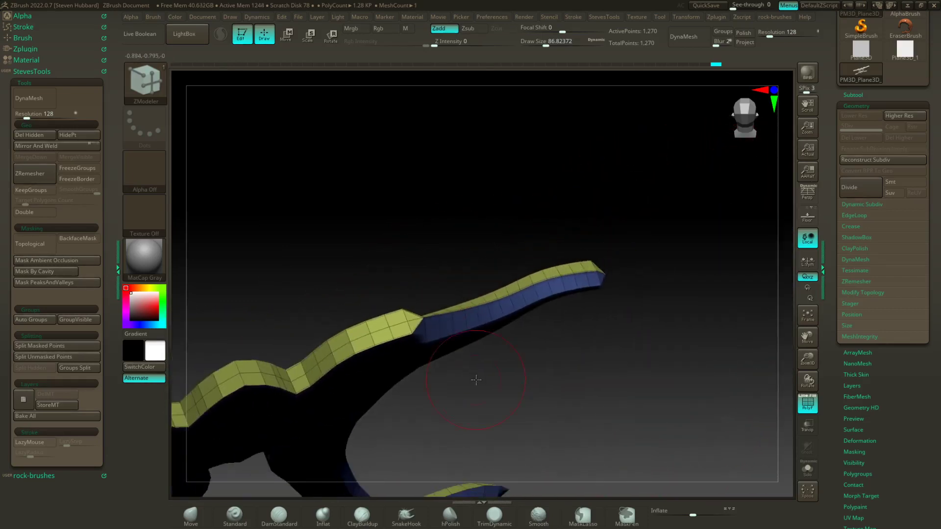
pyautogui.keyDown('alt'); pyautogui.moveTo(283, 302); pyautogui.dragTo(573, 255, button='right'); pyautogui.keyUp('alt')
pyautogui.keyDown('alt'); pyautogui.moveTo(374, 275); pyautogui.dragTo(494, 239, button='right'); pyautogui.keyUp('alt')
pyautogui.moveTo(395, 363)
pyautogui.mouseDown(button='right')
pyautogui.moveTo(443, 435)
pyautogui.moveTo(630, 333)
pyautogui.moveTo(349, 269)
pyautogui.moveTo(497, 381)
pyautogui.moveTo(521, 378)
pyautogui.moveTo(598, 439)
pyautogui.moveTo(542, 347)
pyautogui.moveTo(572, 336)
pyautogui.moveTo(488, 240)
pyautogui.mouseUp(button='right')
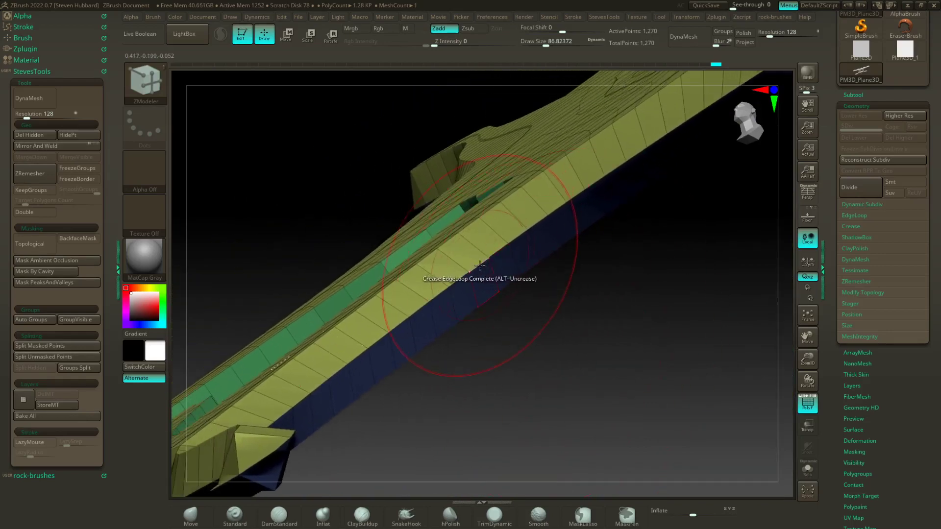
pyautogui.moveTo(616, 333); pyautogui.dragTo(576, 334, button='right')
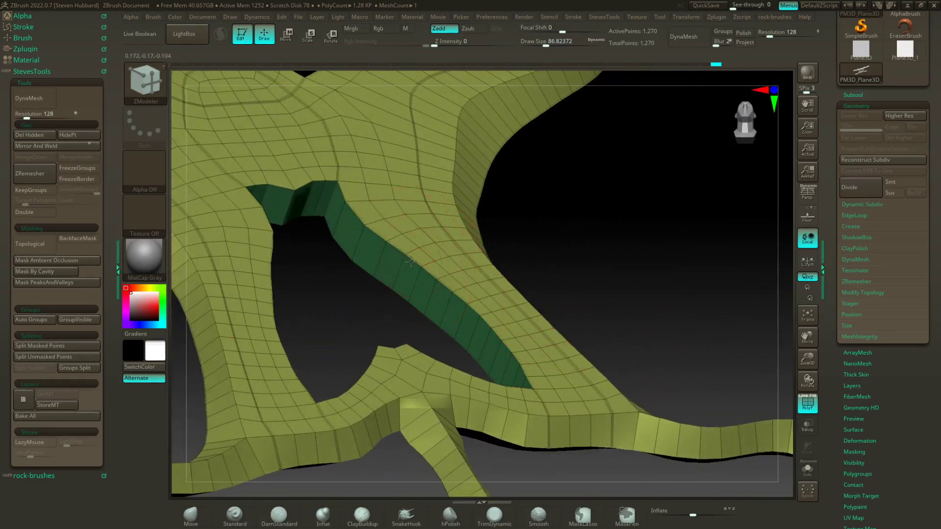
pyautogui.moveTo(522, 228); pyautogui.dragTo(606, 316, button='right')
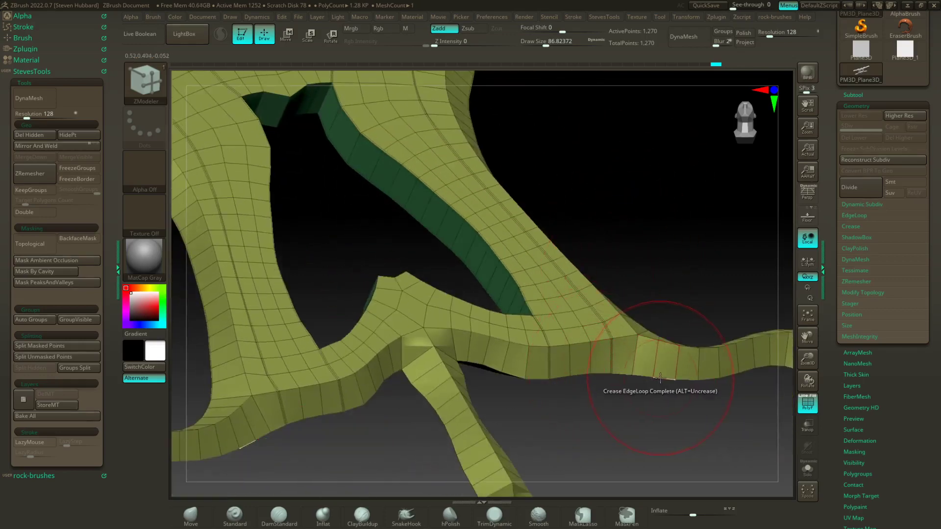
pyautogui.moveTo(652, 402)
pyautogui.mouseDown(button='right')
pyautogui.moveTo(640, 387)
pyautogui.moveTo(625, 405)
pyautogui.moveTo(568, 304)
pyautogui.mouseUp(button='right')
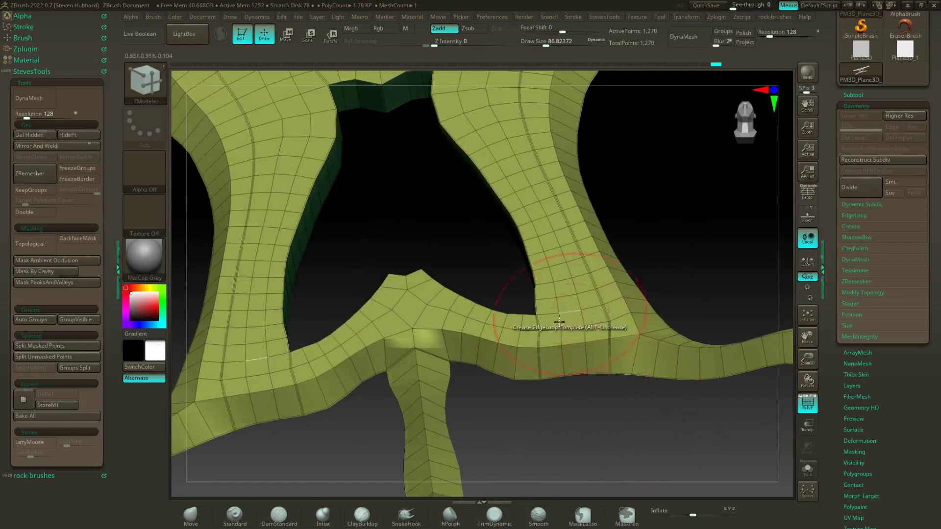
pyautogui.moveTo(640, 150); pyautogui.dragTo(539, 243, button='right')
pyautogui.keyDown('alt'); pyautogui.moveTo(598, 399); pyautogui.dragTo(589, 438, button='right'); pyautogui.keyUp('alt')
pyautogui.moveTo(480, 212); pyautogui.dragTo(493, 214, button='right')
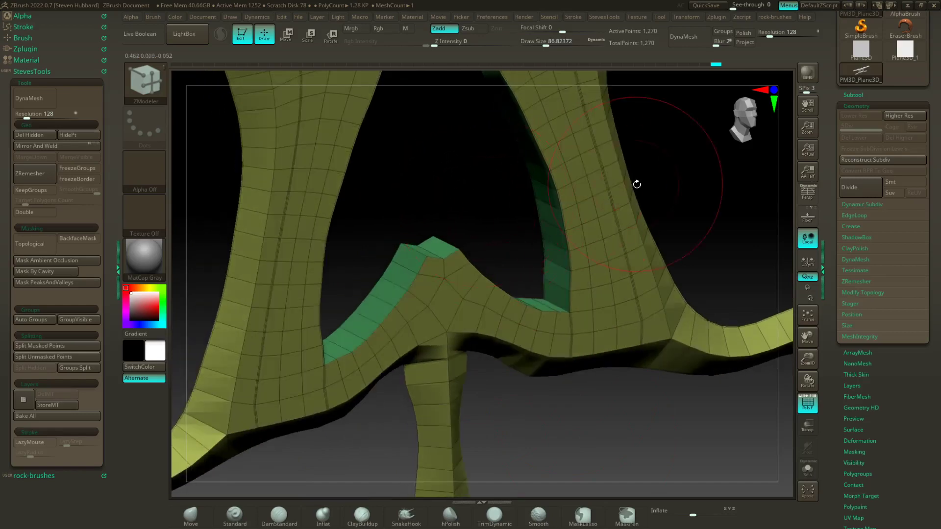
pyautogui.moveTo(636, 183); pyautogui.dragTo(554, 224, button='right')
pyautogui.keyDown('ctrl'); pyautogui.moveTo(478, 248); pyautogui.dragTo(419, 200, button='right'); pyautogui.keyUp('ctrl')
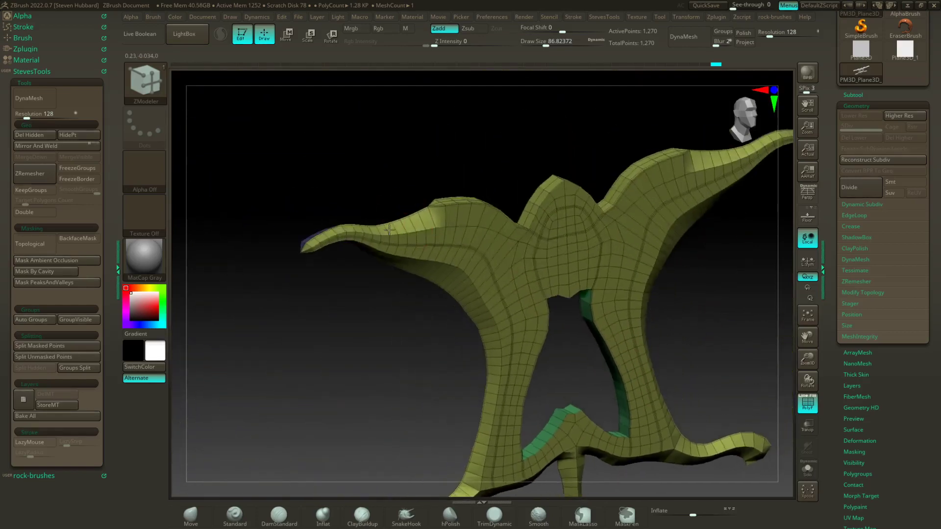
pyautogui.moveTo(690, 299); pyautogui.dragTo(591, 295, button='right')
# Step: Preview the mask with dynamic subdivision and the polyframe hidden, and open the Dynamic Subdiv settings
pyautogui.press('d')
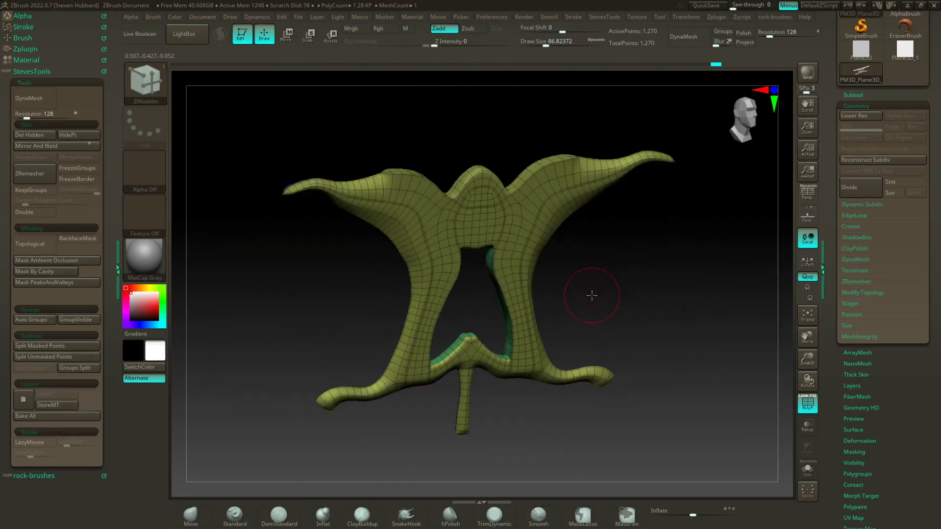
pyautogui.click(802, 409)
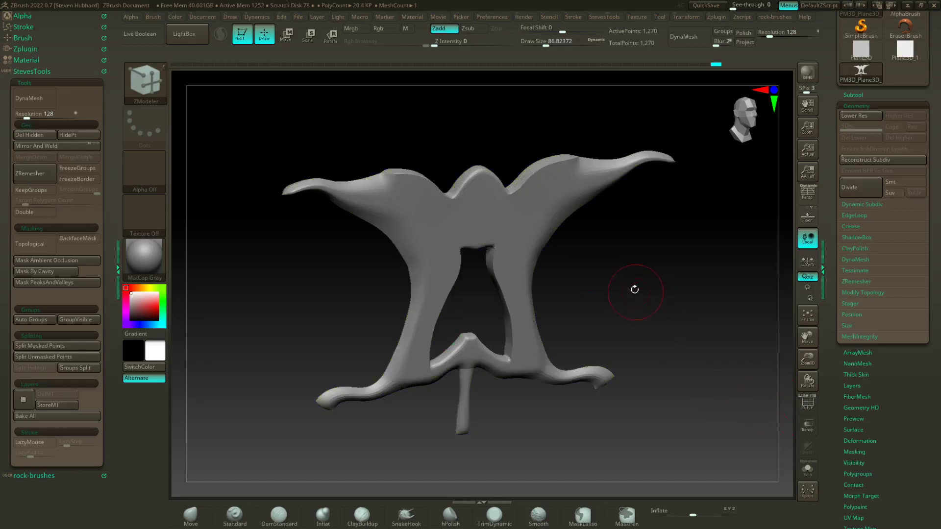
pyautogui.moveTo(634, 290); pyautogui.dragTo(621, 290, button='right')
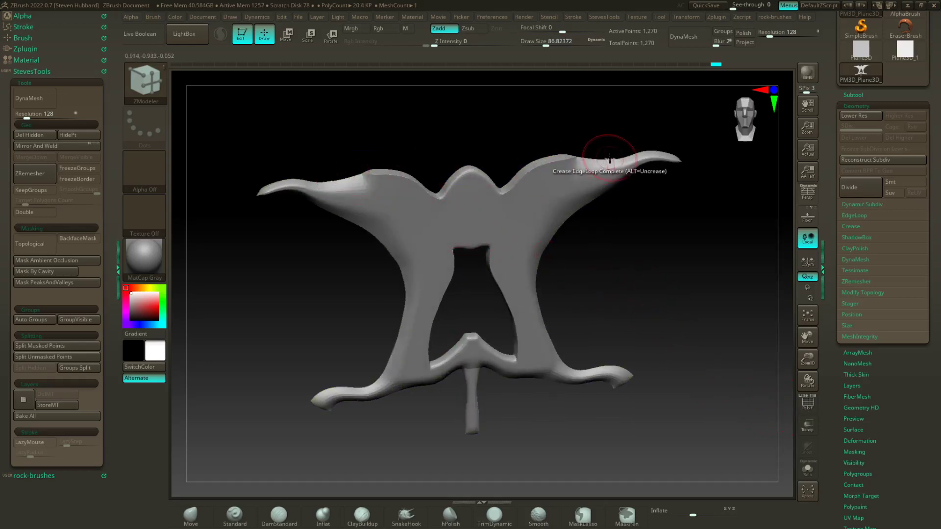
pyautogui.keyDown('alt'); pyautogui.moveTo(642, 233); pyautogui.dragTo(433, 358, button='right'); pyautogui.keyUp('alt')
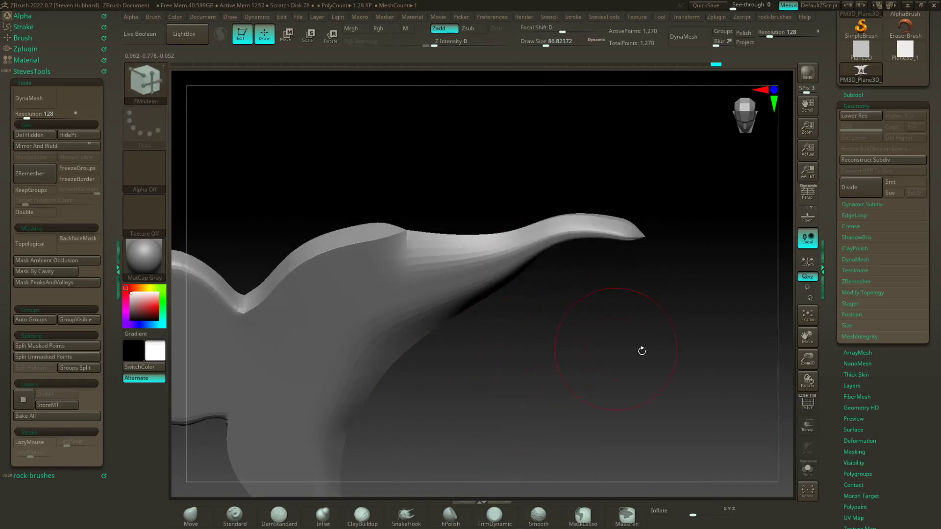
pyautogui.click(868, 206)
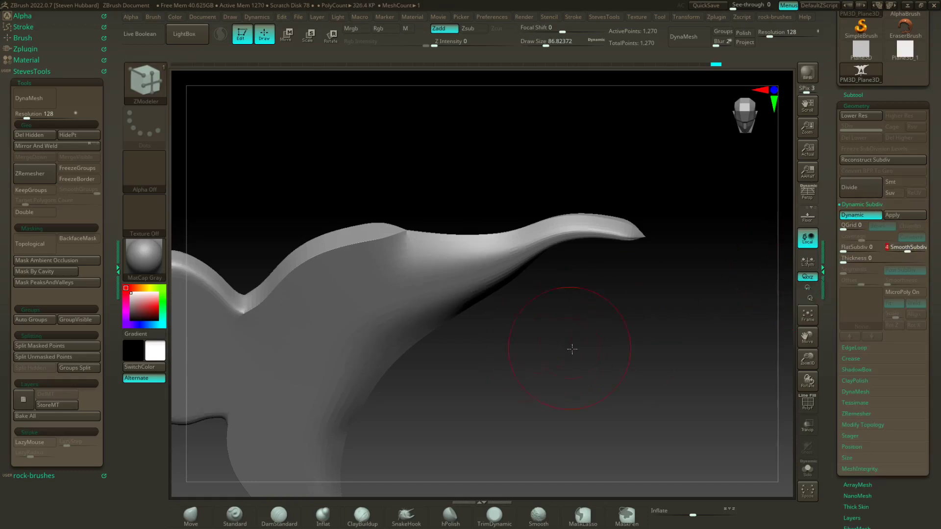
# Step: Try converting the dynamically subdivided mask to a DynaMesh at resolution 240, and undo the conversion
pyautogui.moveTo(572, 349); pyautogui.dragTo(538, 228)
pyautogui.moveTo(573, 297)
pyautogui.mouseDown()
pyautogui.moveTo(569, 309)
pyautogui.moveTo(622, 246)
pyautogui.moveTo(575, 272)
pyautogui.moveTo(573, 294)
pyautogui.moveTo(655, 294)
pyautogui.moveTo(553, 284)
pyautogui.moveTo(558, 296)
pyautogui.moveTo(588, 290)
pyautogui.moveTo(553, 264)
pyautogui.moveTo(575, 244)
pyautogui.moveTo(550, 241)
pyautogui.moveTo(563, 243)
pyautogui.mouseUp()
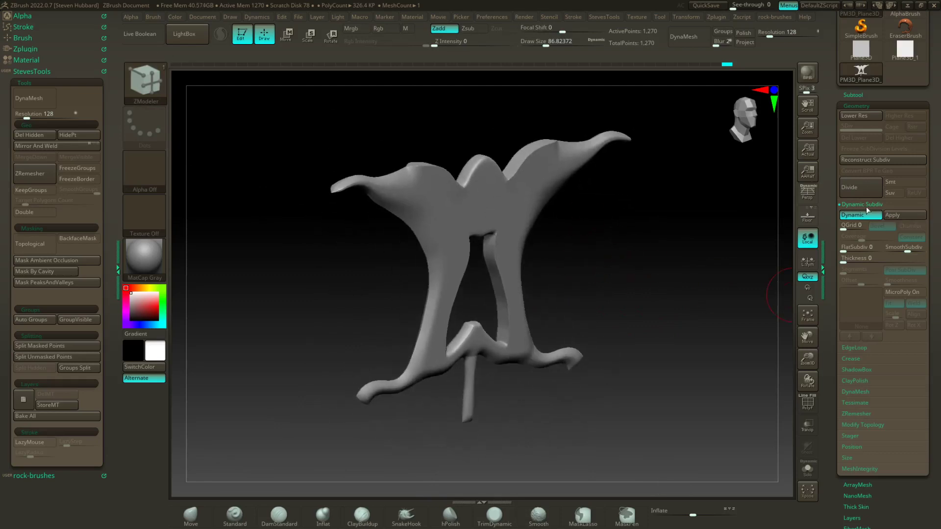
pyautogui.click(865, 206)
pyautogui.click(854, 261)
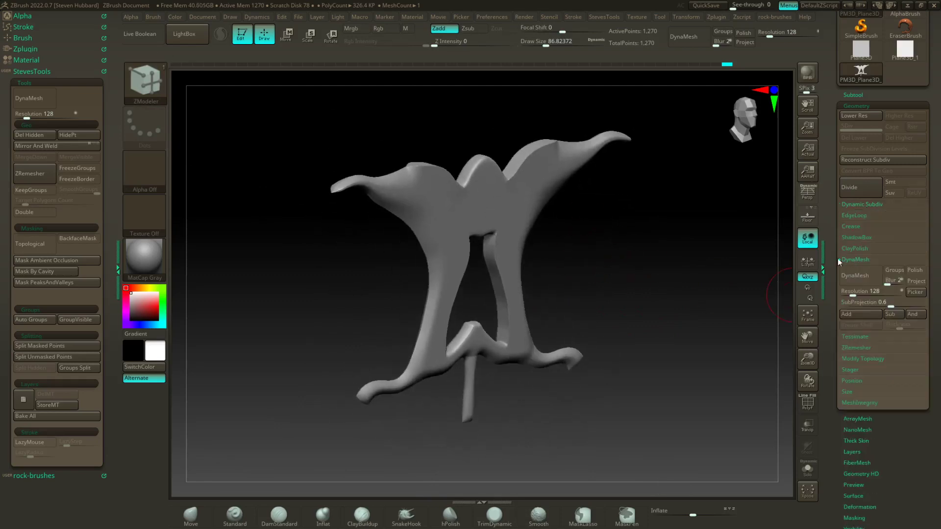
pyautogui.moveTo(588, 220); pyautogui.dragTo(608, 230)
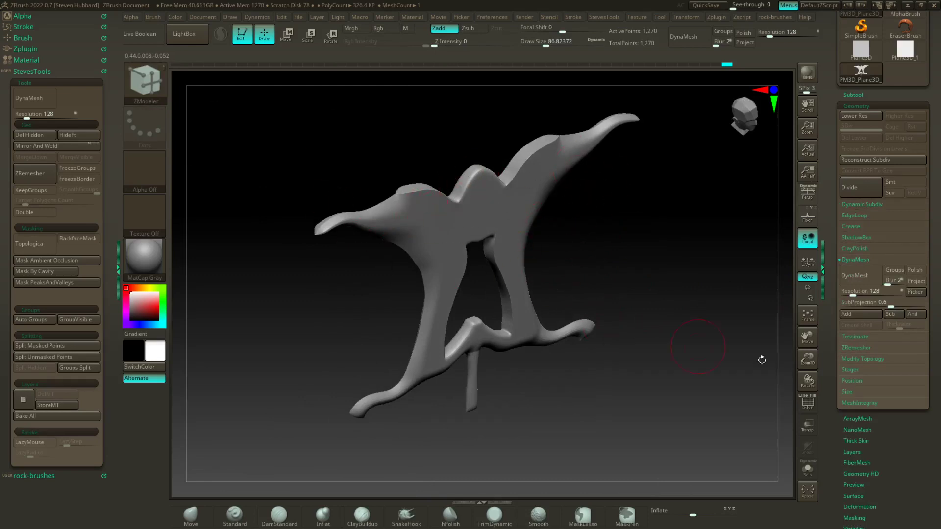
pyautogui.moveTo(853, 294); pyautogui.dragTo(855, 295)
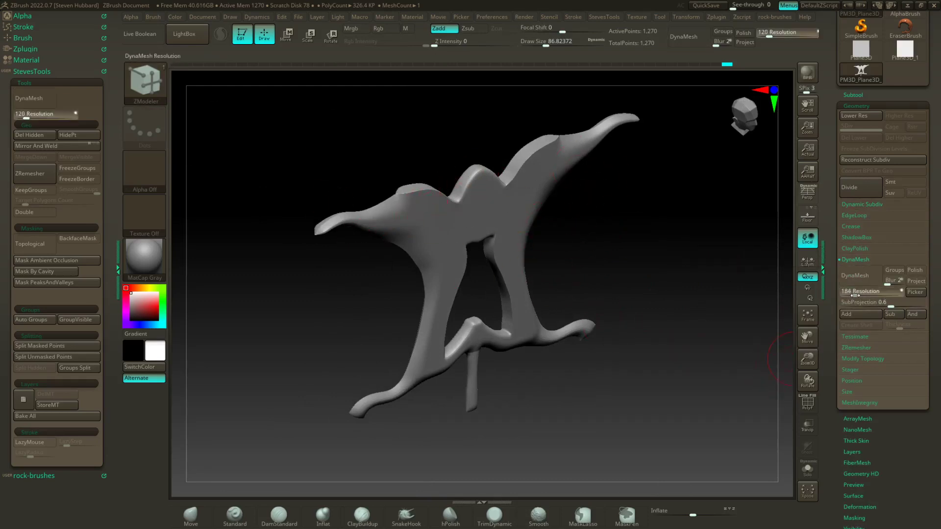
pyautogui.click(860, 277)
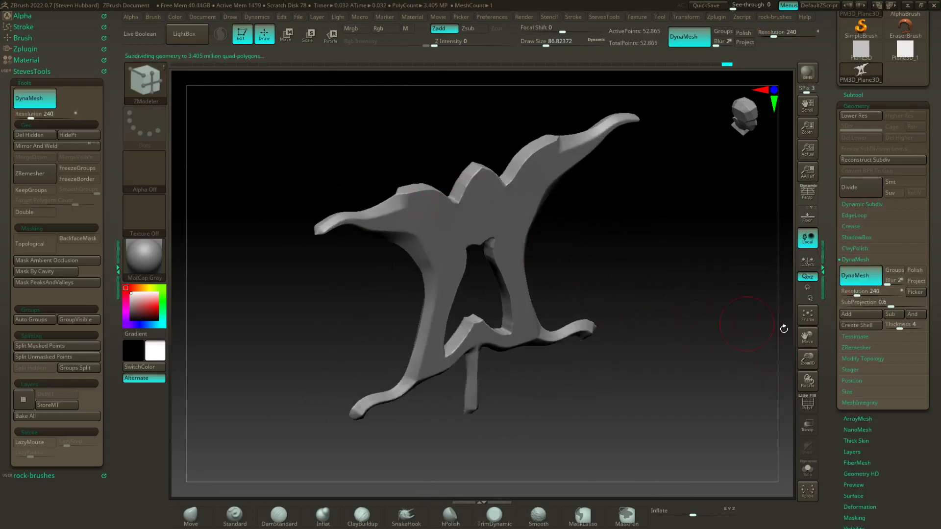
pyautogui.hotkey('ctrl', 'z')
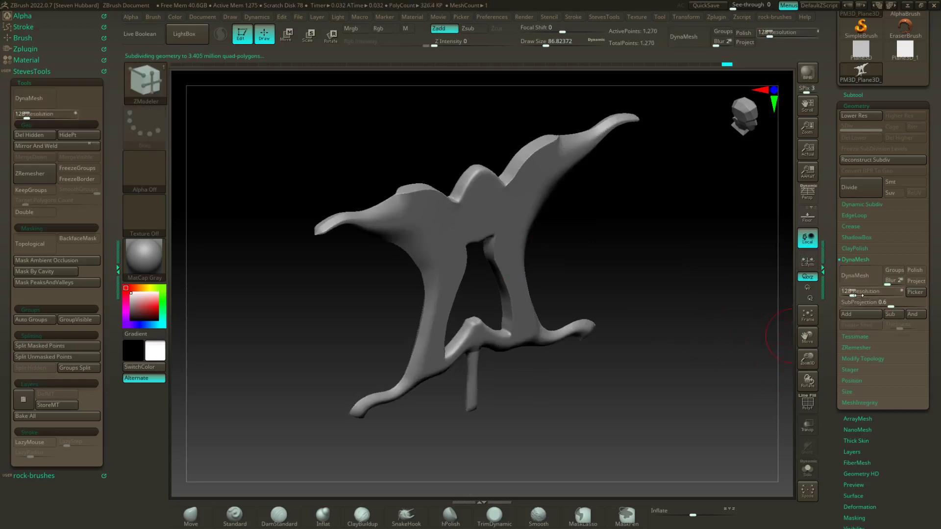
# Step: Try the DynaMesh conversion again at resolution 504, and undo it
pyautogui.moveTo(856, 294); pyautogui.dragTo(863, 295)
pyautogui.click(860, 275)
pyautogui.press('ctrl')
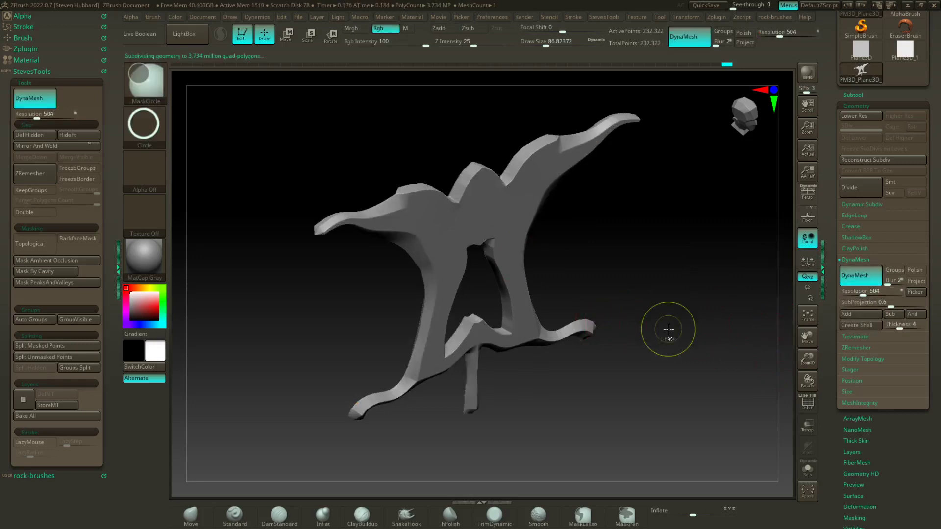
pyautogui.hotkey('ctrl', 'z')
# Step: With dynamic subdivision off and Smt enabled, divide the mask up to subdivision level 5 and delete the lower levels
pyautogui.click(857, 162)
pyautogui.click(860, 204)
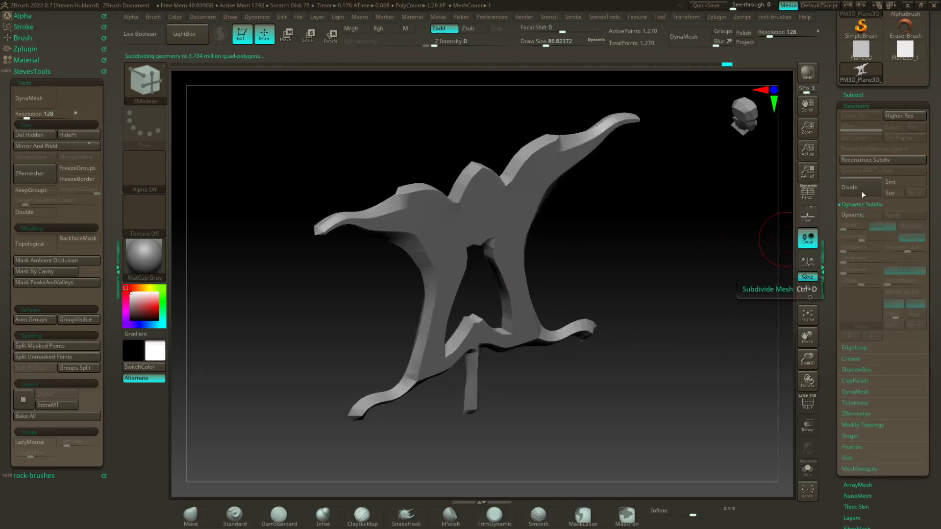
pyautogui.click(898, 183)
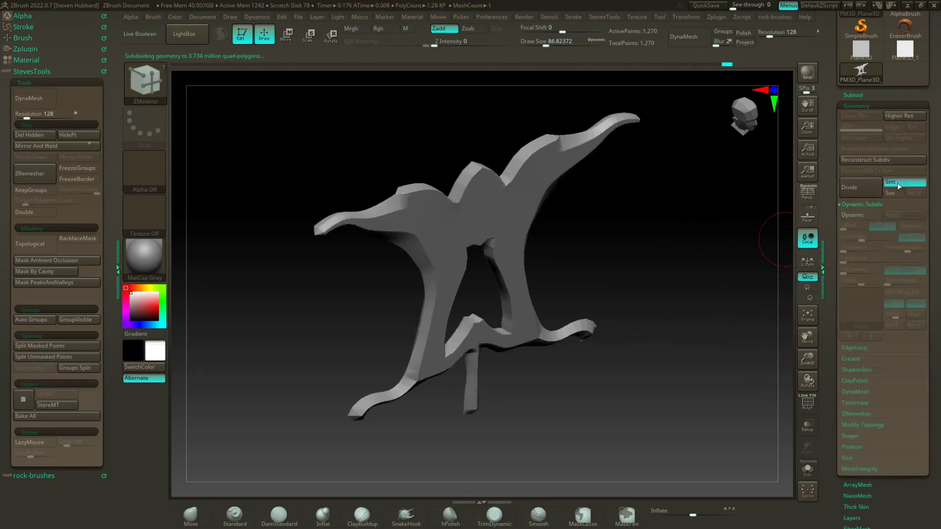
pyautogui.click(865, 186)
pyautogui.click(865, 183)
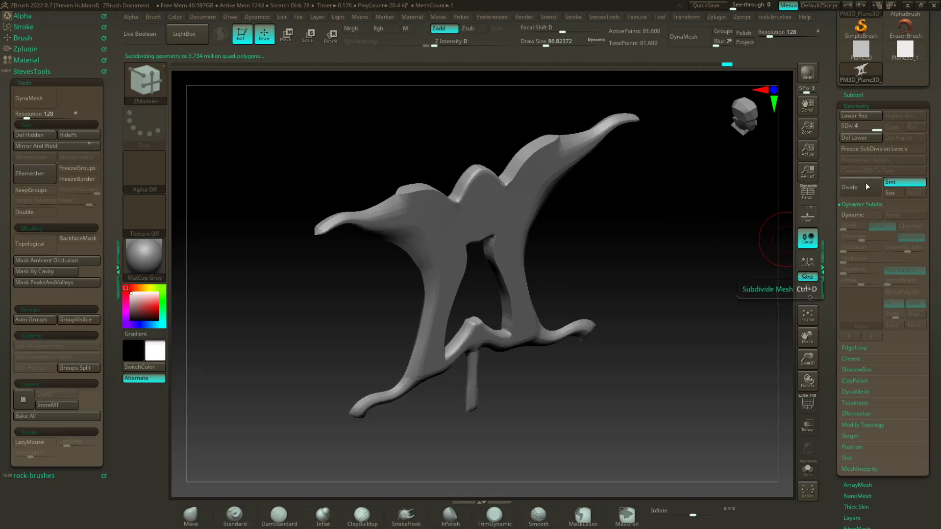
pyautogui.click(865, 183)
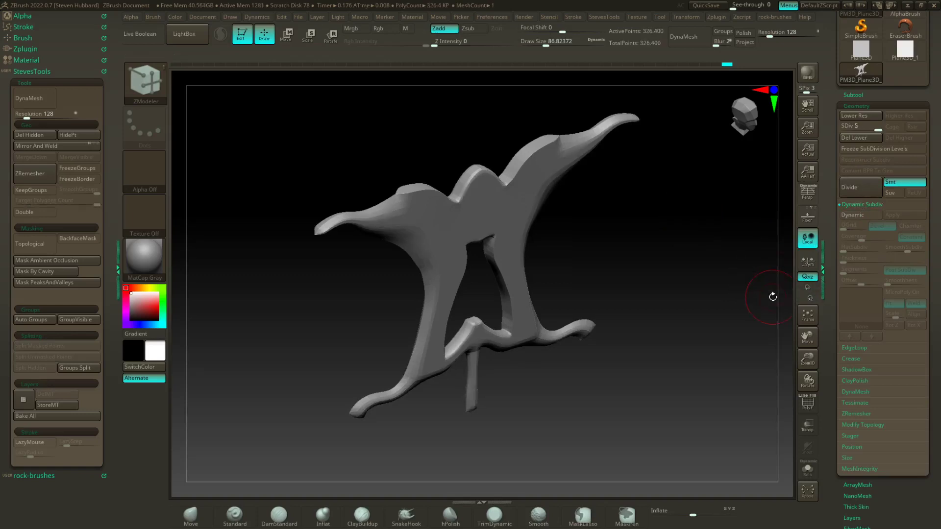
pyautogui.click(858, 205)
pyautogui.click(866, 137)
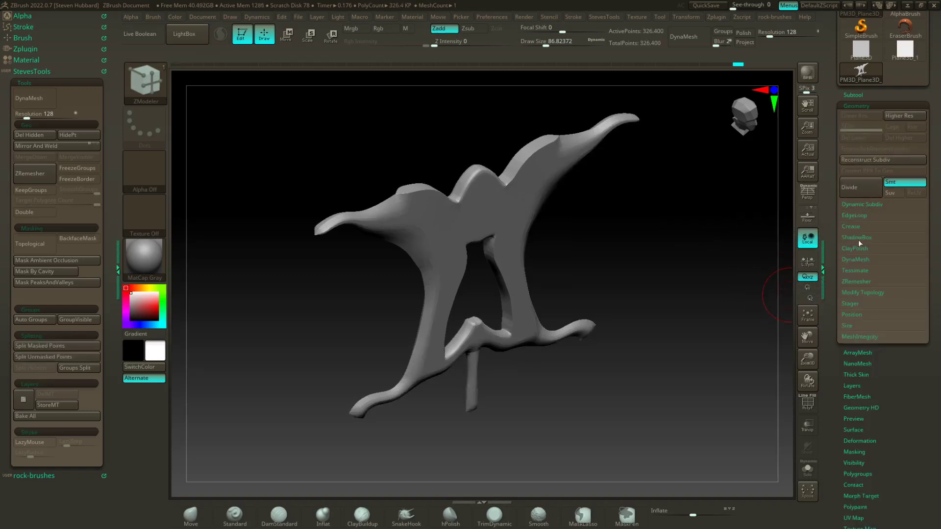
# Step: Try converting the subdivided mask to a DynaMesh at resolution 128 and check the horn's edges from the front
pyautogui.click(856, 258)
pyautogui.click(851, 275)
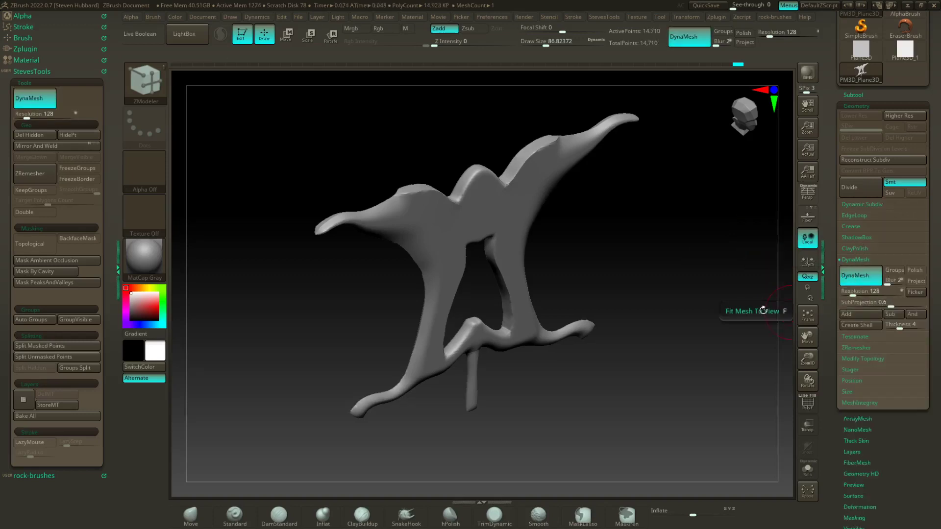
pyautogui.keyDown('shift'); pyautogui.moveTo(622, 238); pyautogui.dragTo(611, 308); pyautogui.keyUp('shift')
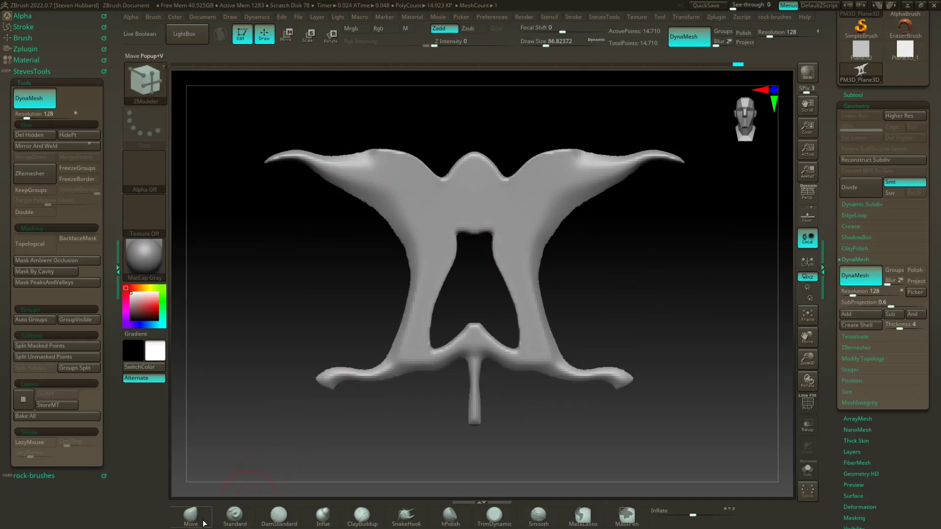
pyautogui.click(235, 516)
pyautogui.moveTo(267, 304)
pyautogui.keyDown('alt'); pyautogui.mouseDown()
pyautogui.moveTo(336, 330)
pyautogui.moveTo(435, 426)
pyautogui.mouseUp(); pyautogui.keyUp('alt')
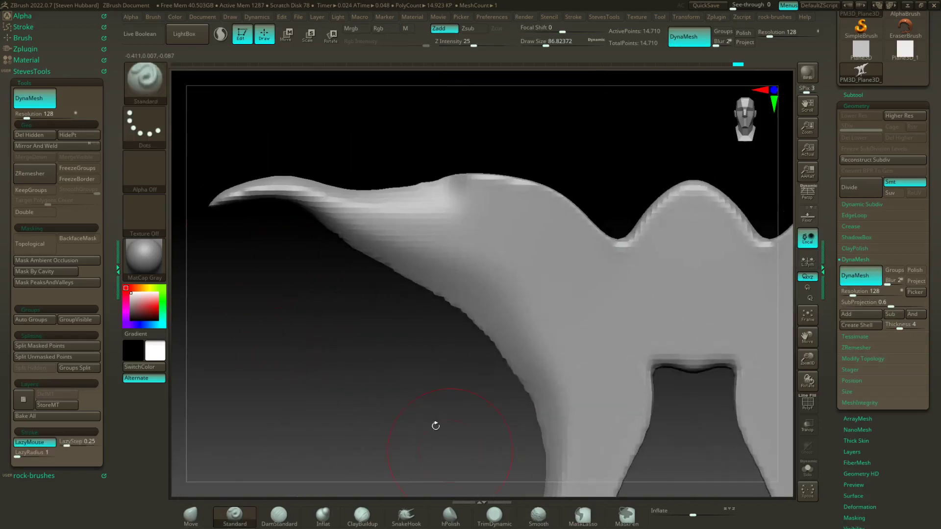
# Step: Reduce the brush draw size to about 33, and replace the low-resolution DynaMesh with one at resolution 376 after undoing it
pyautogui.press('s')
pyautogui.moveTo(425, 391); pyautogui.dragTo(416, 390)
pyautogui.hotkey('ctrl', 'z')
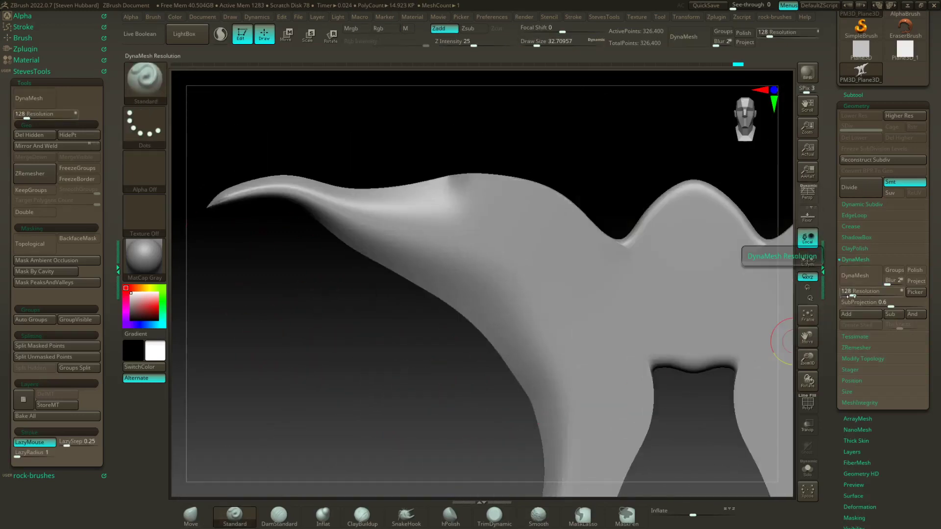
pyautogui.moveTo(852, 294); pyautogui.dragTo(860, 294)
pyautogui.click(860, 275)
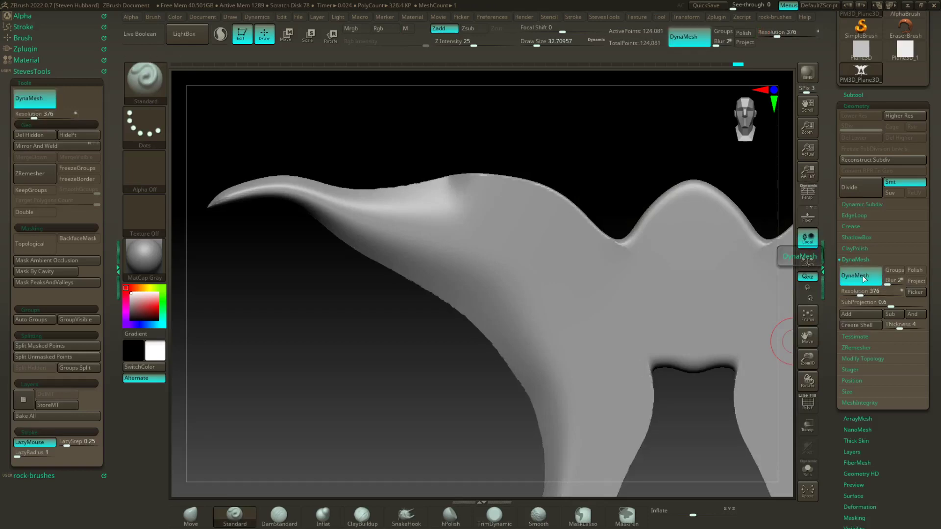
pyautogui.moveTo(474, 387); pyautogui.dragTo(423, 387)
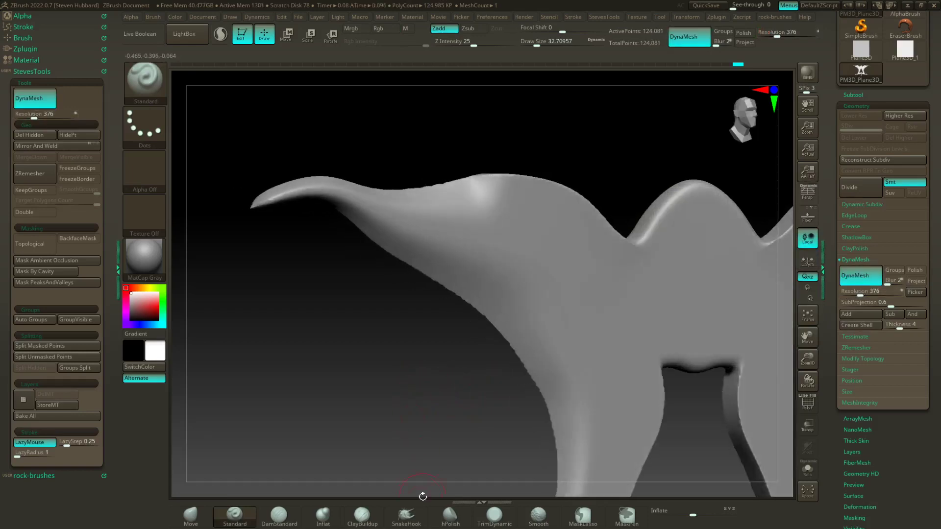
# Step: Flatten and reshape the front face of the mask's central top bump with hPolish strokes
pyautogui.click(447, 523)
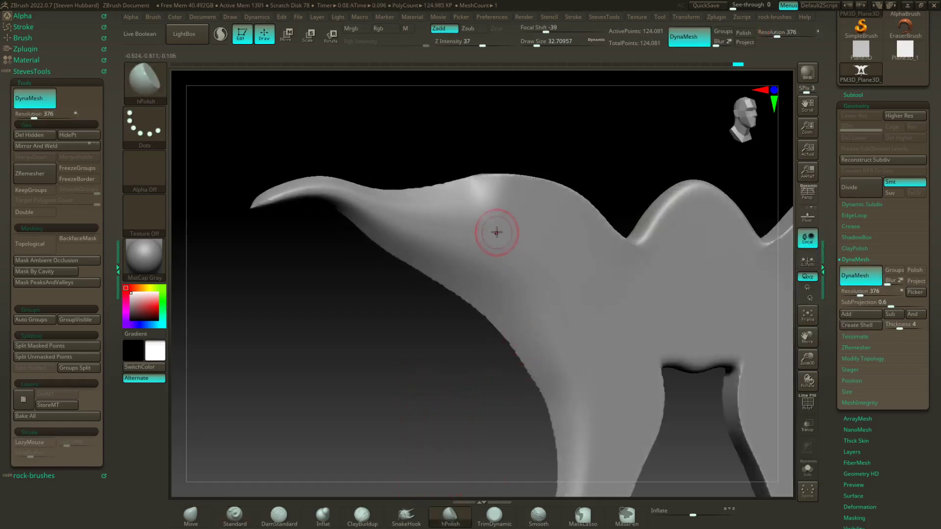
pyautogui.hotkey('ctrl', 'z')
pyautogui.moveTo(574, 120)
pyautogui.mouseDown()
pyautogui.moveTo(571, 152)
pyautogui.moveTo(462, 149)
pyautogui.moveTo(460, 176)
pyautogui.moveTo(644, 211)
pyautogui.moveTo(412, 206)
pyautogui.moveTo(434, 212)
pyautogui.mouseUp()
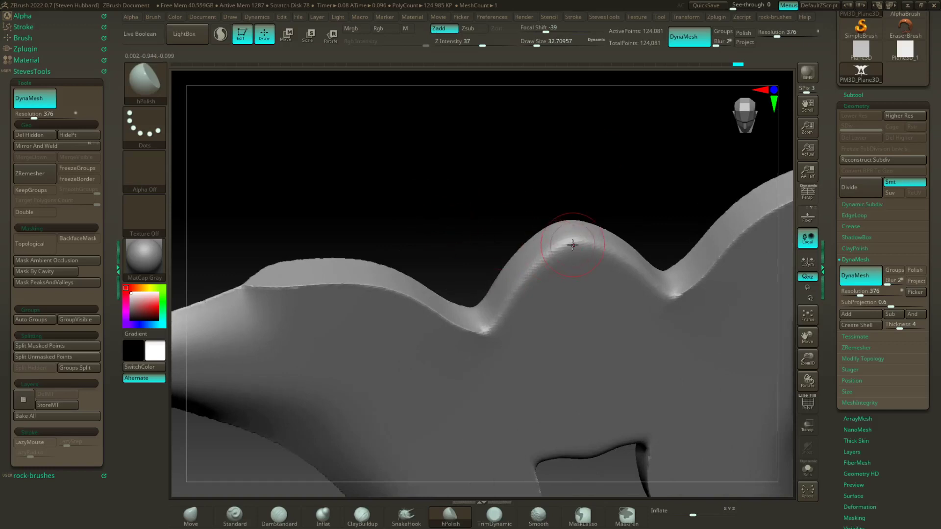
pyautogui.moveTo(572, 244); pyautogui.dragTo(540, 265)
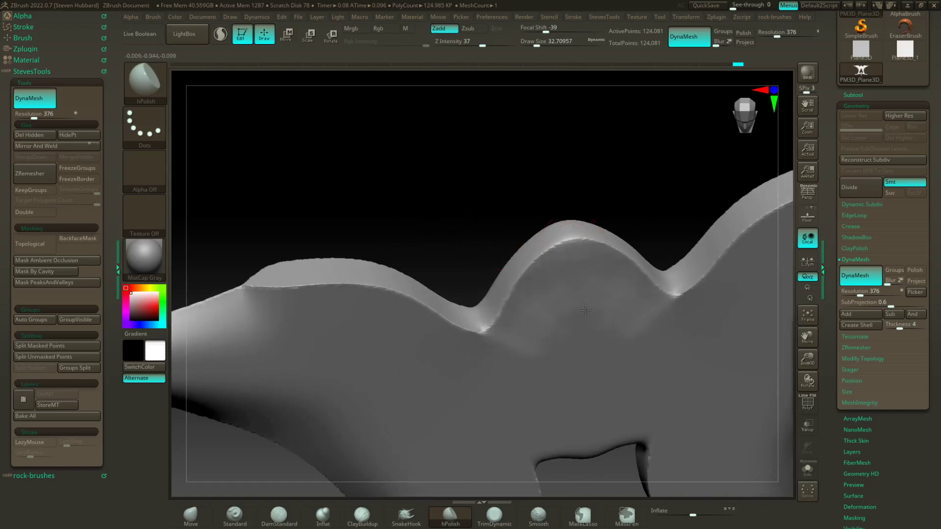
pyautogui.moveTo(584, 310); pyautogui.dragTo(556, 318)
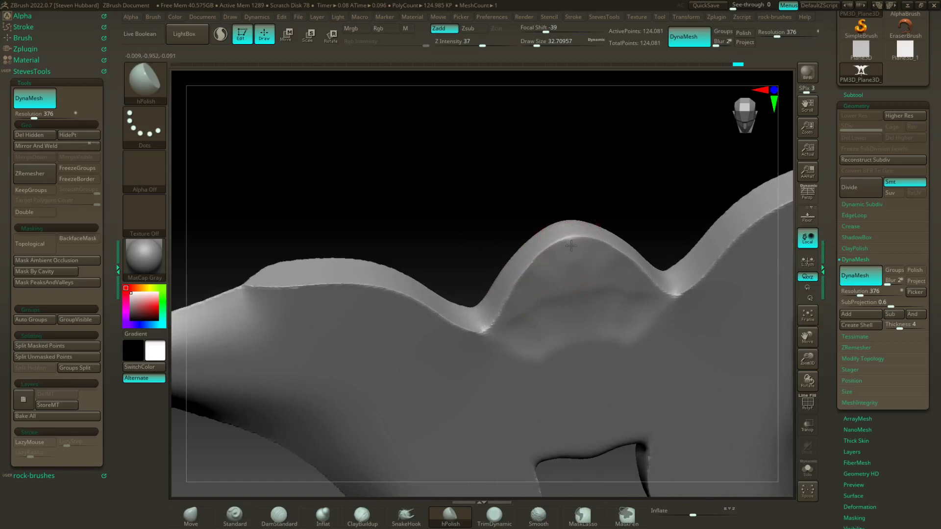
pyautogui.moveTo(529, 347)
pyautogui.mouseDown()
pyautogui.moveTo(612, 350)
pyautogui.moveTo(590, 279)
pyautogui.moveTo(538, 319)
pyautogui.moveTo(585, 279)
pyautogui.mouseUp()
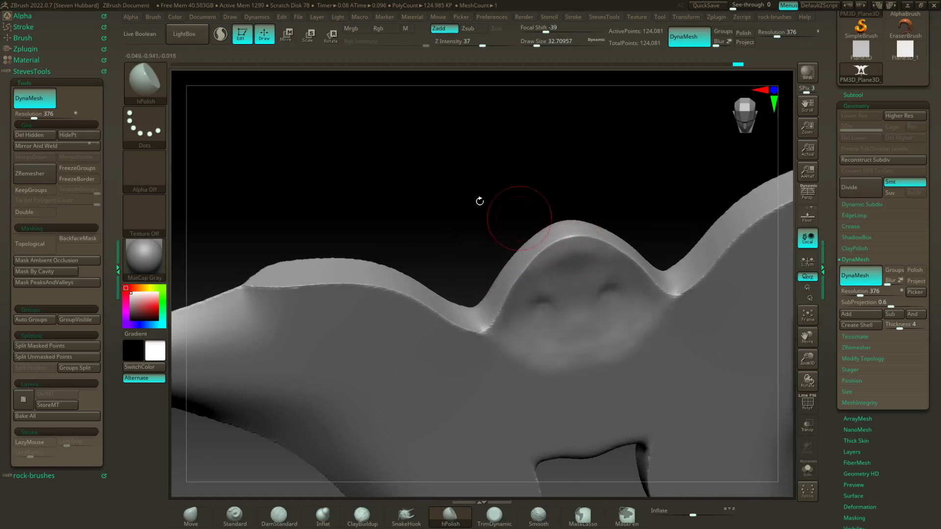
pyautogui.moveTo(480, 201); pyautogui.dragTo(424, 178)
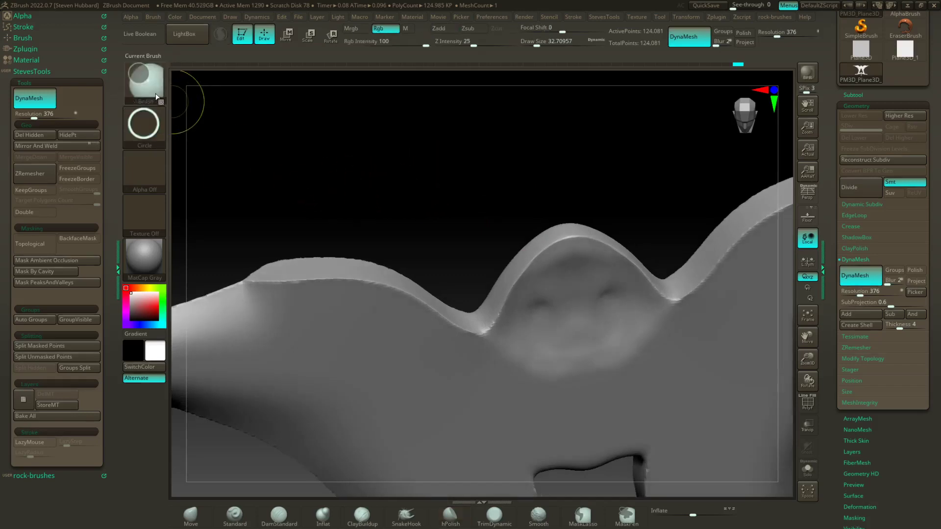
# Step: Try clipping across the horn's underside from the front with two diagonal ClipCurve cuts, undoing each one
pyautogui.keyDown('ctrl'); pyautogui.keyDown('shift'); pyautogui.click(153, 84); pyautogui.keyUp('shift'); pyautogui.keyUp('ctrl')
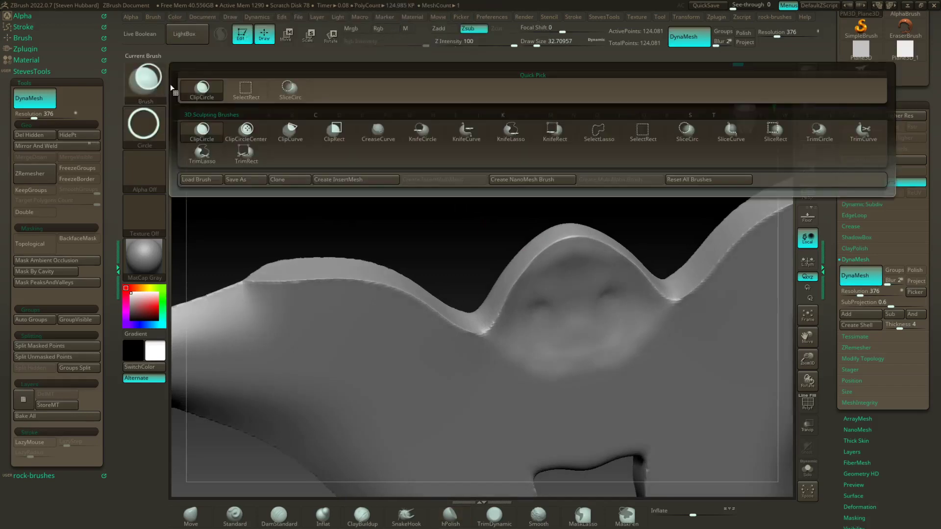
pyautogui.keyDown('ctrl'); pyautogui.keyDown('shift'); pyautogui.click(293, 133); pyautogui.keyUp('shift'); pyautogui.keyUp('ctrl')
pyautogui.moveTo(338, 206)
pyautogui.keyDown('shift'); pyautogui.mouseDown()
pyautogui.moveTo(359, 216)
pyautogui.moveTo(483, 122)
pyautogui.moveTo(485, 101)
pyautogui.mouseUp(); pyautogui.keyUp('shift')
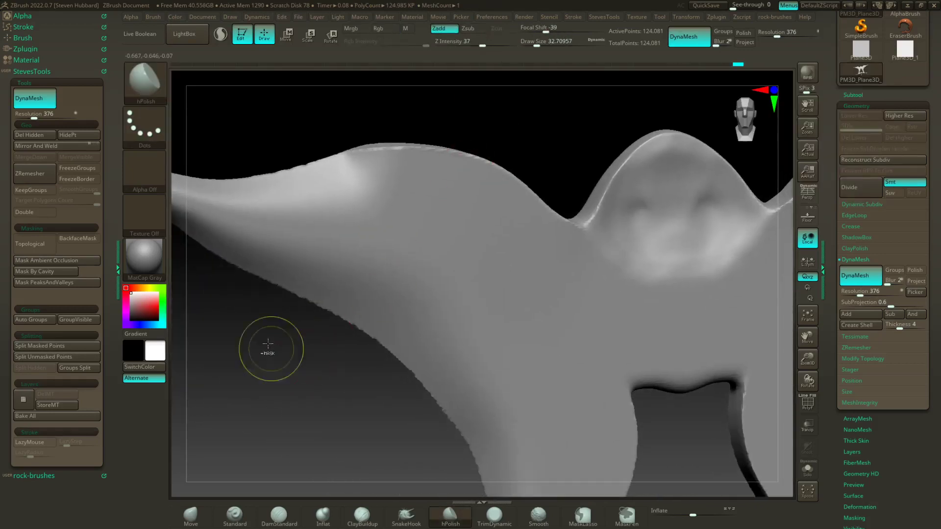
pyautogui.moveTo(264, 329)
pyautogui.keyDown('ctrl'); pyautogui.keyDown('shift'); pyautogui.mouseDown()
pyautogui.moveTo(406, 318)
pyautogui.moveTo(447, 326)
pyautogui.moveTo(443, 473)
pyautogui.moveTo(403, 481)
pyautogui.mouseUp(); pyautogui.keyUp('shift'); pyautogui.keyUp('ctrl')
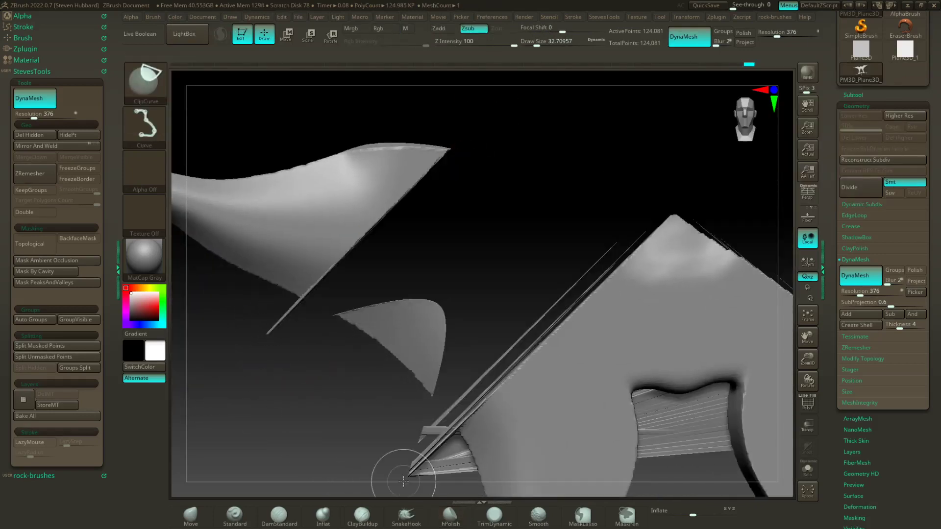
pyautogui.hotkey('ctrl', 'z')
pyautogui.moveTo(210, 345)
pyautogui.keyDown('ctrl'); pyautogui.keyDown('shift'); pyautogui.mouseDown()
pyautogui.moveTo(428, 324)
pyautogui.moveTo(459, 476)
pyautogui.moveTo(451, 472)
pyautogui.mouseUp(); pyautogui.keyUp('shift'); pyautogui.keyUp('ctrl')
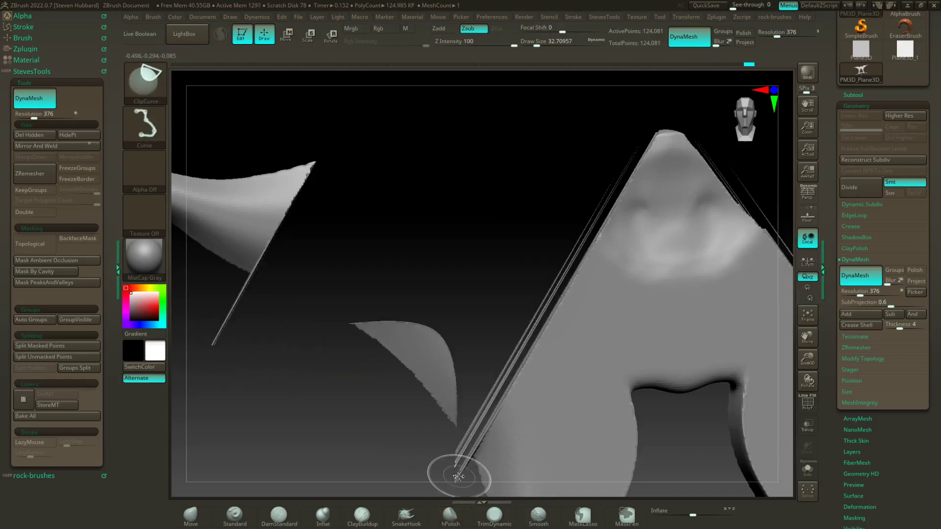
pyautogui.hotkey('ctrl', 'z')
# Step: Switch the clipping brush from ClipCurve to ClipCircle
pyautogui.click(154, 93)
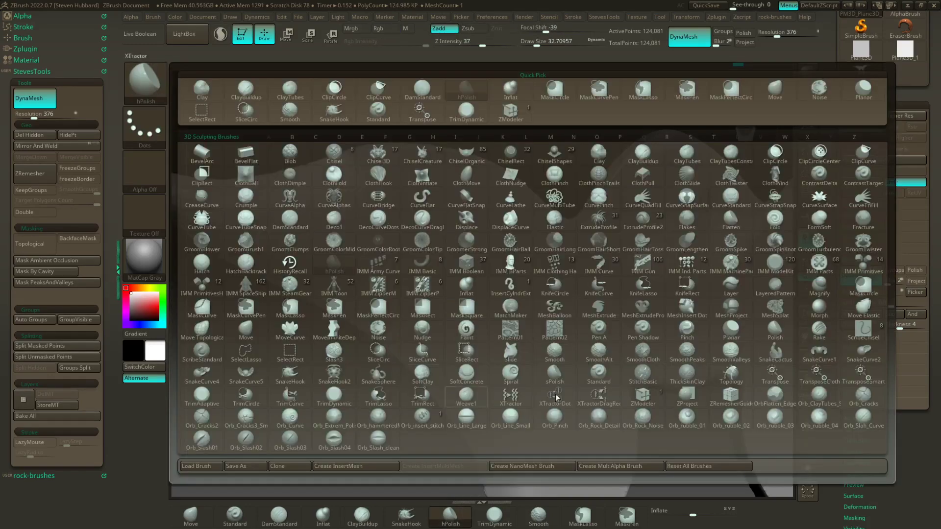
pyautogui.hotkey('ctrl', 'shift')
pyautogui.keyDown('ctrl'); pyautogui.keyDown('shift'); pyautogui.click(160, 87); pyautogui.keyUp('shift'); pyautogui.keyUp('ctrl')
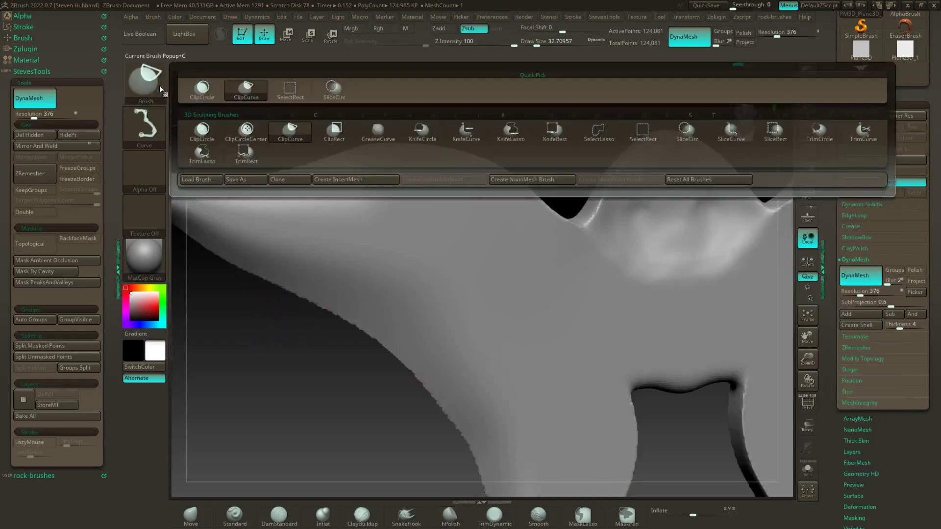
pyautogui.keyDown('ctrl'); pyautogui.keyDown('shift'); pyautogui.click(211, 94); pyautogui.keyUp('shift'); pyautogui.keyUp('ctrl')
# Step: Try two large elliptical ClipCircle cuts into the concave edge below the horn, undoing each one
pyautogui.moveTo(285, 323)
pyautogui.keyDown('ctrl'); pyautogui.keyDown('shift'); pyautogui.mouseDown()
pyautogui.moveTo(442, 419)
pyautogui.moveTo(441, 479)
pyautogui.mouseUp(); pyautogui.keyUp('shift'); pyautogui.keyUp('ctrl')
pyautogui.hotkey('ctrl', 'z')
pyautogui.keyDown('ctrl'); pyautogui.keyDown('shift'); pyautogui.moveTo(286, 365); pyautogui.dragTo(534, 465); pyautogui.keyUp('shift'); pyautogui.keyUp('ctrl')
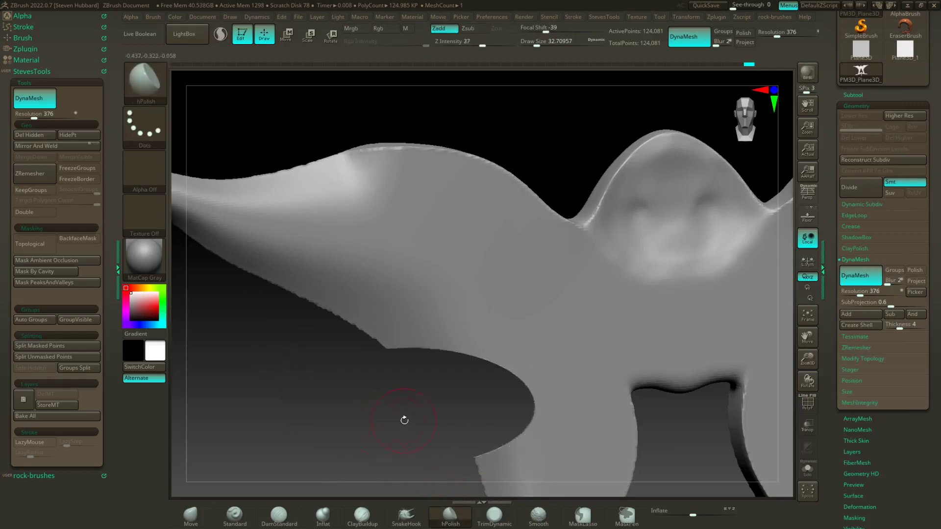
pyautogui.moveTo(403, 417)
pyautogui.keyDown('alt'); pyautogui.mouseDown()
pyautogui.moveTo(361, 418)
pyautogui.moveTo(378, 386)
pyautogui.moveTo(389, 390)
pyautogui.moveTo(357, 328)
pyautogui.mouseUp(); pyautogui.keyUp('alt')
pyautogui.hotkey('ctrl', 'z')
# Step: Clip a row of six ClipCircle cuts of decreasing size along the concave edge from the horn's underside down the mask's outer side
pyautogui.moveTo(349, 277)
pyautogui.keyDown('ctrl'); pyautogui.keyDown('shift'); pyautogui.mouseDown()
pyautogui.moveTo(441, 209)
pyautogui.moveTo(434, 188)
pyautogui.mouseUp(); pyautogui.keyUp('shift'); pyautogui.keyUp('ctrl')
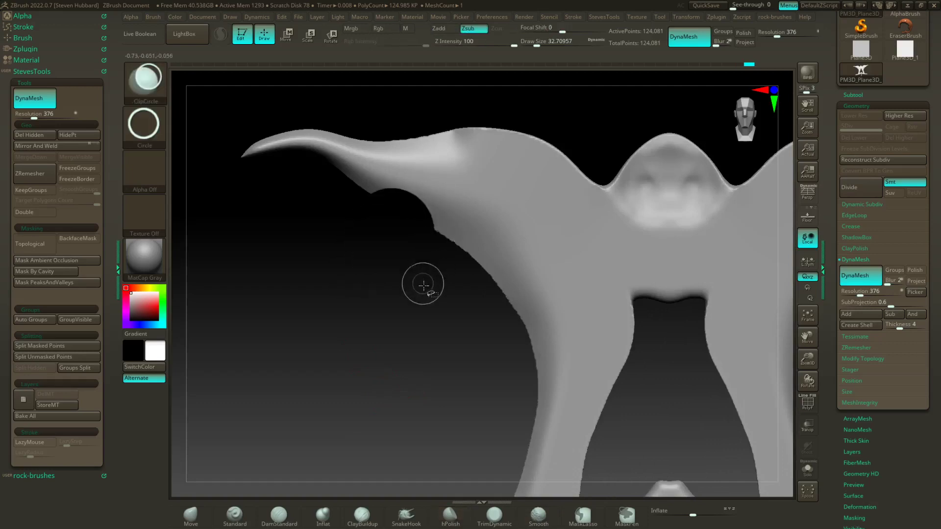
pyautogui.keyDown('ctrl'); pyautogui.keyDown('shift'); pyautogui.moveTo(484, 244); pyautogui.dragTo(483, 228); pyautogui.keyUp('shift'); pyautogui.keyUp('ctrl')
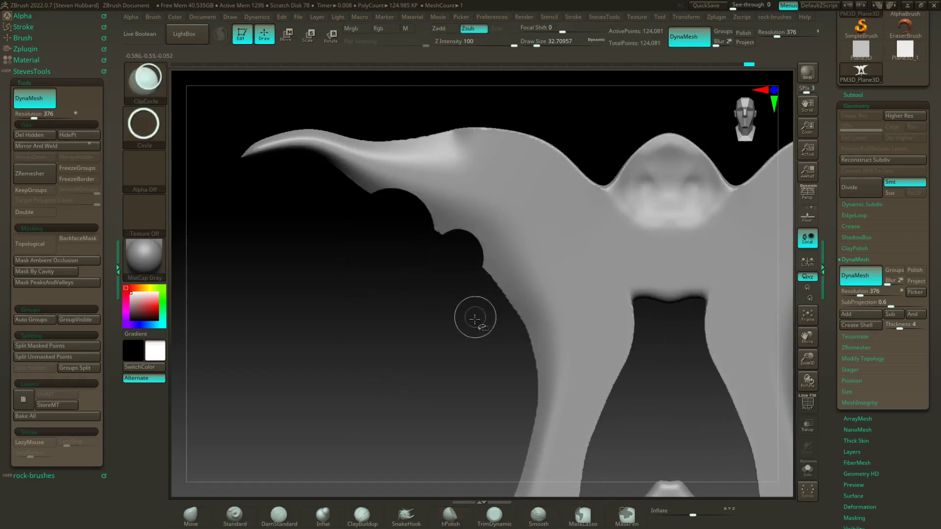
pyautogui.keyDown('ctrl'); pyautogui.keyDown('shift'); pyautogui.moveTo(520, 275); pyautogui.dragTo(520, 275); pyautogui.keyUp('shift'); pyautogui.keyUp('ctrl')
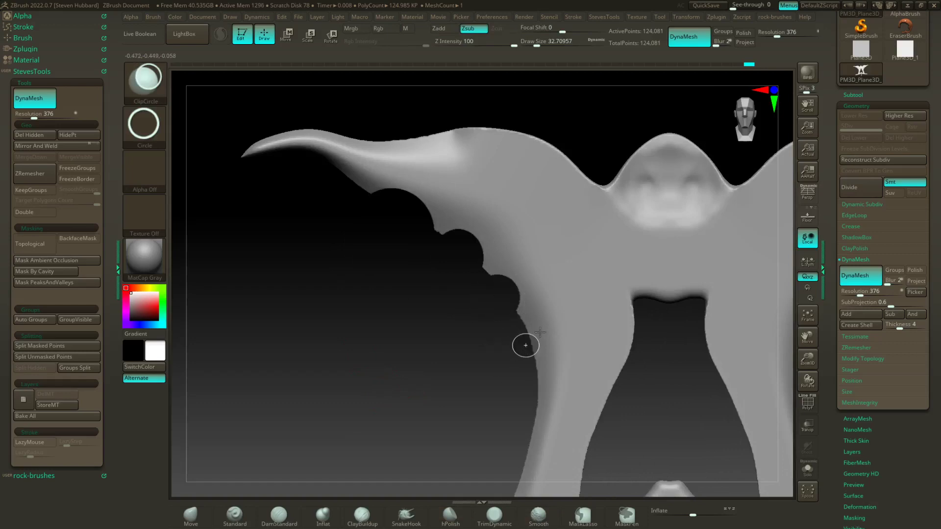
pyautogui.keyDown('ctrl'); pyautogui.keyDown('shift'); pyautogui.moveTo(539, 332); pyautogui.dragTo(540, 332); pyautogui.keyUp('shift'); pyautogui.keyUp('ctrl')
pyautogui.keyDown('ctrl'); pyautogui.keyDown('shift'); pyautogui.moveTo(512, 394); pyautogui.dragTo(535, 394); pyautogui.keyUp('shift'); pyautogui.keyUp('ctrl')
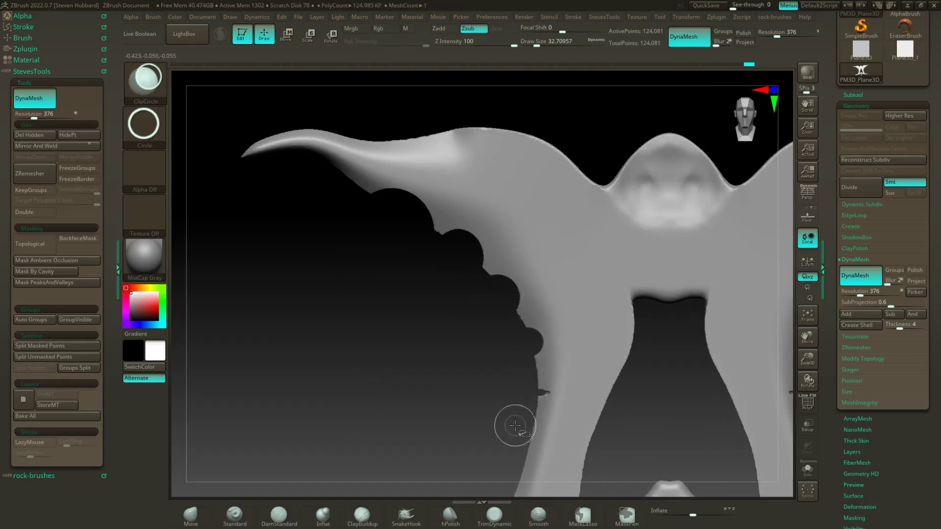
pyautogui.keyDown('ctrl'); pyautogui.keyDown('shift'); pyautogui.moveTo(542, 440); pyautogui.dragTo(543, 440); pyautogui.keyUp('shift'); pyautogui.keyUp('ctrl')
# Step: Clip a narrow vertical ellipse from the central bump down through the bridge into the opening with ClipCircle, undoing the trial cuts
pyautogui.keyDown('alt'); pyautogui.moveTo(666, 436); pyautogui.dragTo(454, 422); pyautogui.keyUp('alt')
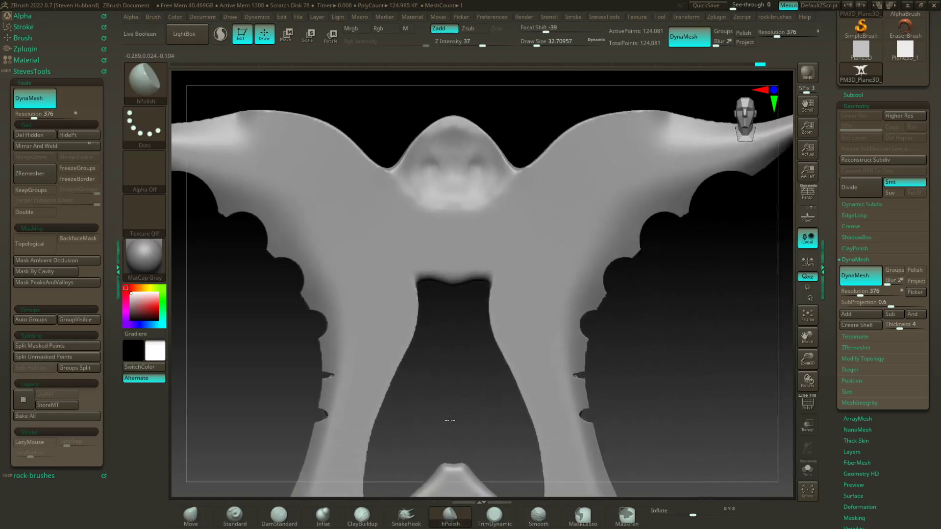
pyautogui.hotkey('ctrl', 'shift')
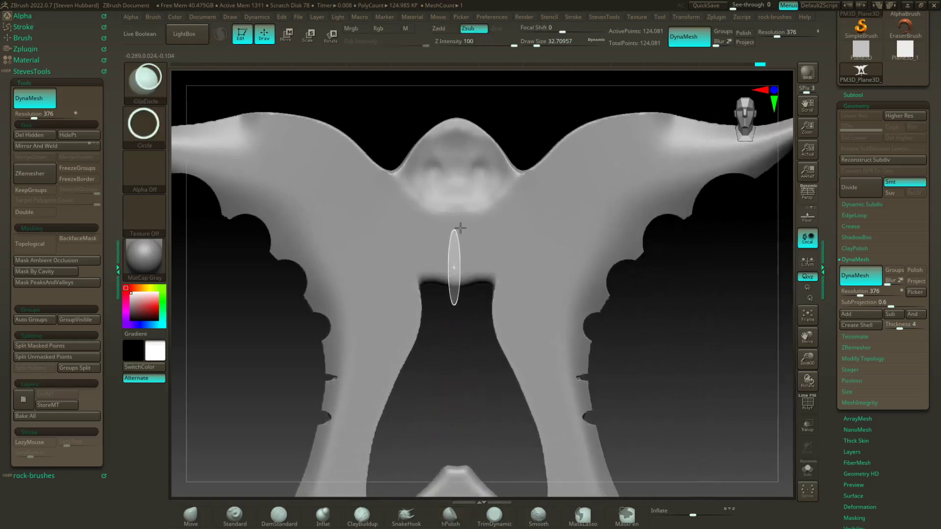
pyautogui.keyDown('ctrl'); pyautogui.keyDown('shift'); pyautogui.moveTo(463, 221); pyautogui.dragTo(467, 182); pyautogui.keyUp('shift'); pyautogui.keyUp('ctrl')
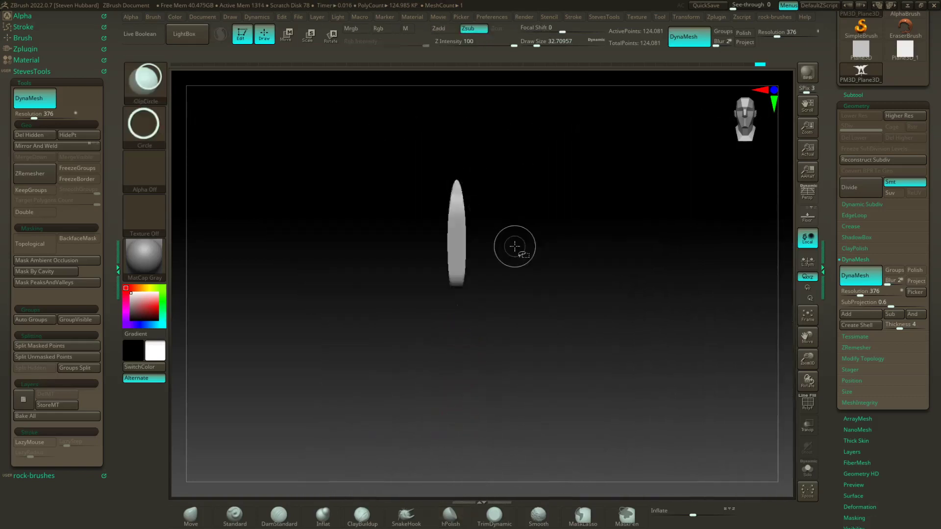
pyautogui.hotkey('ctrl', 'z')
pyautogui.keyDown('ctrl'); pyautogui.moveTo(456, 326); pyautogui.dragTo(466, 174); pyautogui.keyUp('ctrl')
pyautogui.hotkey('ctrl', 'z')
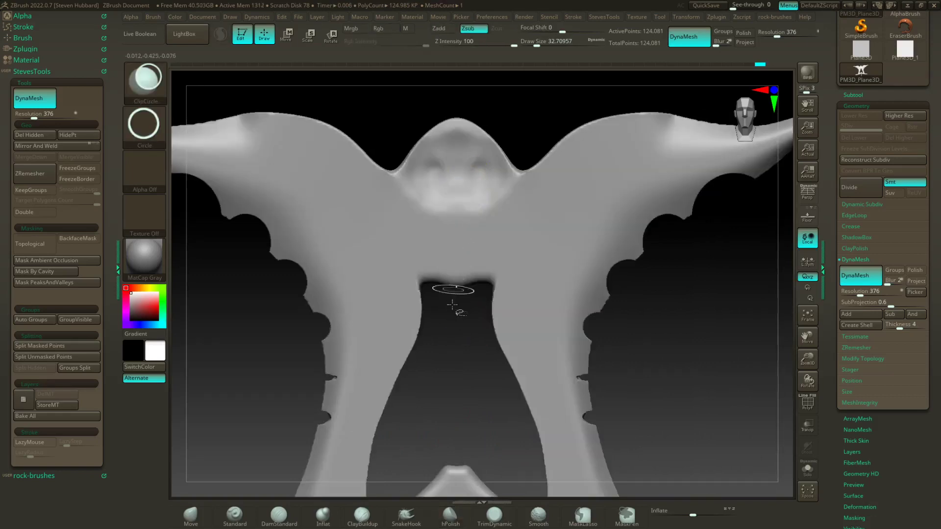
pyautogui.keyDown('ctrl'); pyautogui.keyDown('shift'); pyautogui.moveTo(449, 321); pyautogui.dragTo(464, 182); pyautogui.keyUp('shift'); pyautogui.keyUp('ctrl')
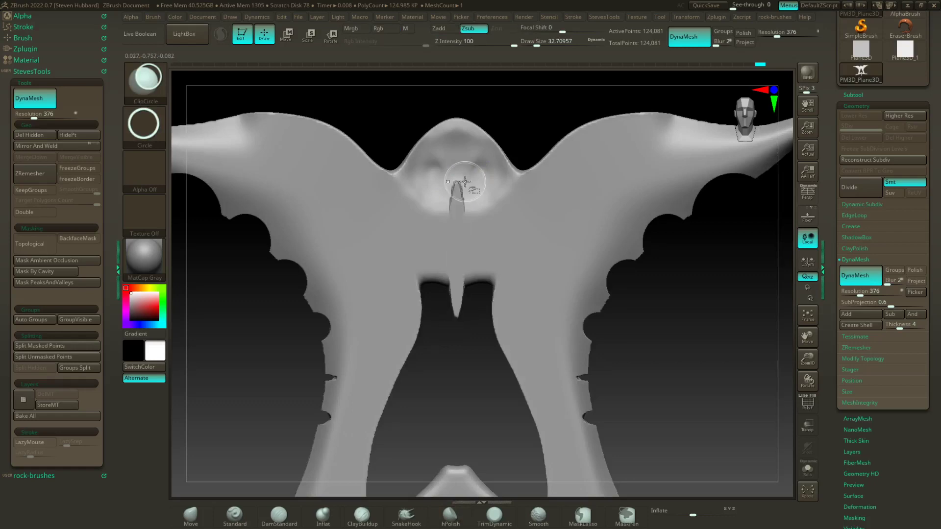
pyautogui.moveTo(475, 378)
pyautogui.mouseDown()
pyautogui.moveTo(487, 384)
pyautogui.moveTo(454, 343)
pyautogui.moveTo(466, 189)
pyautogui.moveTo(458, 346)
pyautogui.moveTo(483, 346)
pyautogui.moveTo(466, 340)
pyautogui.mouseUp()
pyautogui.hotkey('ctrl', 'z')
pyautogui.moveTo(462, 389)
pyautogui.mouseDown()
pyautogui.moveTo(488, 391)
pyautogui.moveTo(553, 468)
pyautogui.mouseUp()
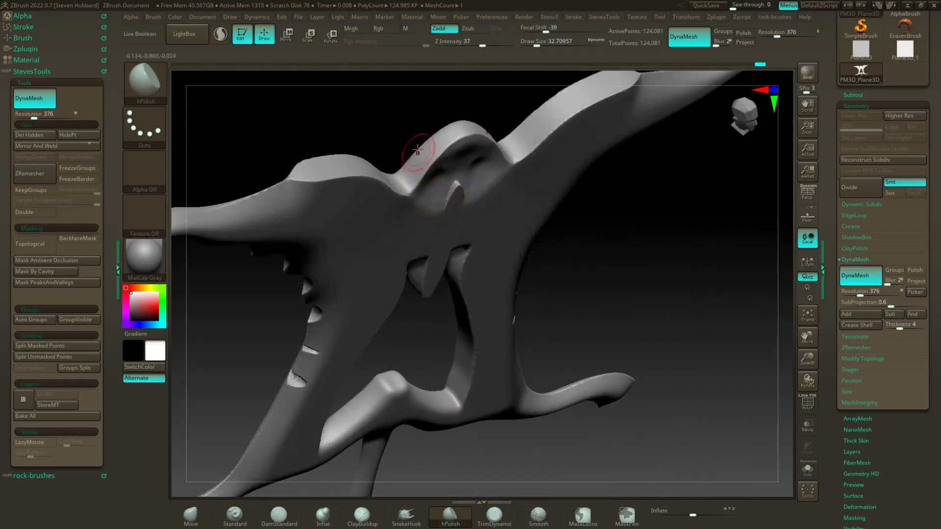
pyautogui.moveTo(417, 150); pyautogui.dragTo(390, 112)
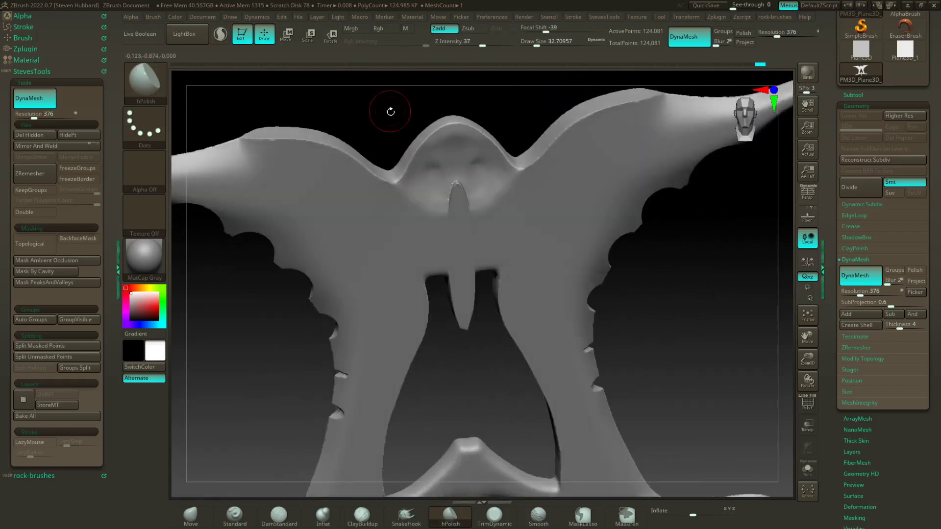
# Step: Try ClipCircle cuts on and beside the central bump, including an upright oval flanking it, undoing each one
pyautogui.hotkey('ctrl', 'shift')
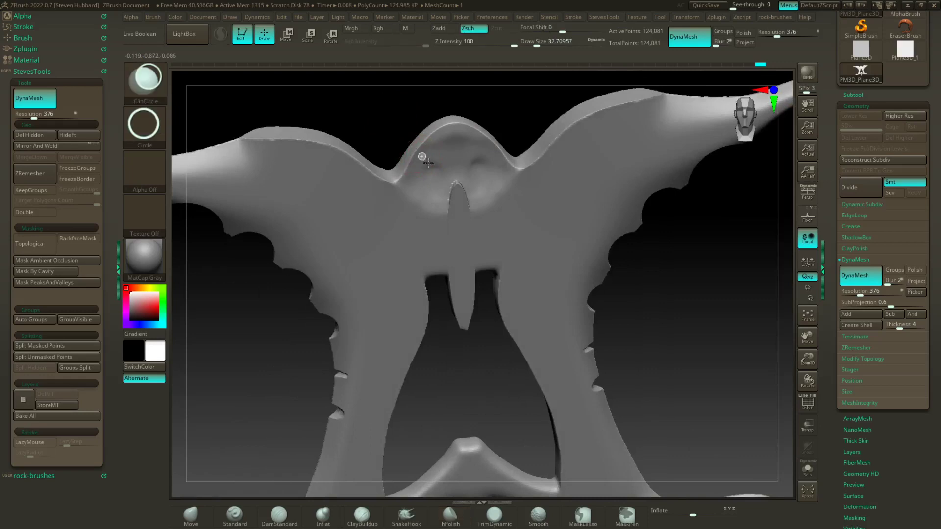
pyautogui.moveTo(446, 181)
pyautogui.keyDown('ctrl'); pyautogui.keyDown('shift'); pyautogui.mouseDown()
pyautogui.moveTo(425, 167)
pyautogui.moveTo(449, 196)
pyautogui.mouseUp(); pyautogui.keyUp('shift'); pyautogui.keyUp('ctrl')
pyautogui.hotkey('ctrl', 'z')
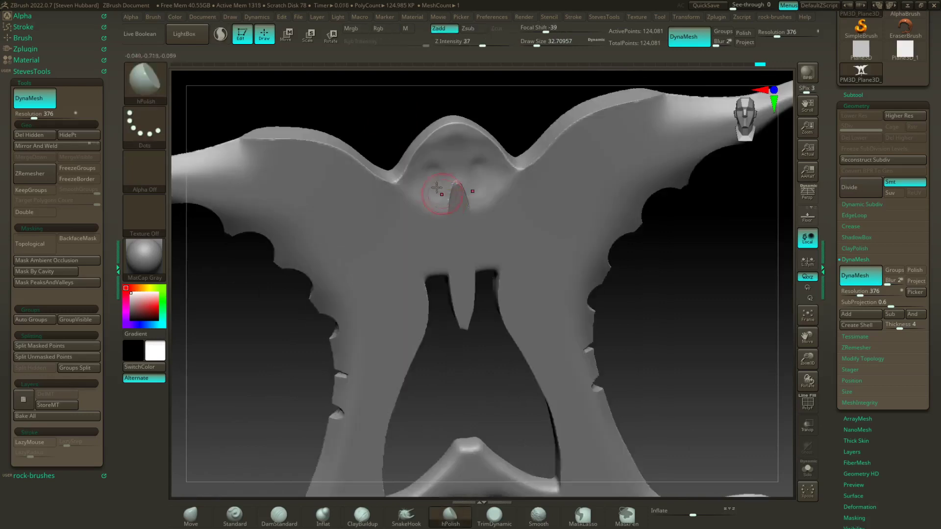
pyautogui.keyDown('ctrl'); pyautogui.keyDown('shift'); pyautogui.moveTo(384, 192); pyautogui.dragTo(416, 248); pyautogui.keyUp('shift'); pyautogui.keyUp('ctrl')
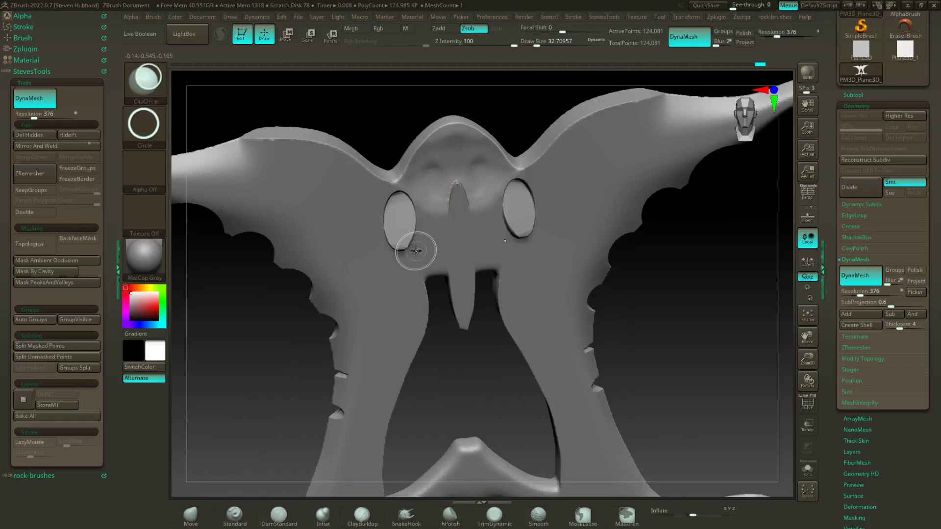
pyautogui.moveTo(614, 311)
pyautogui.mouseDown()
pyautogui.moveTo(681, 305)
pyautogui.moveTo(657, 284)
pyautogui.mouseUp()
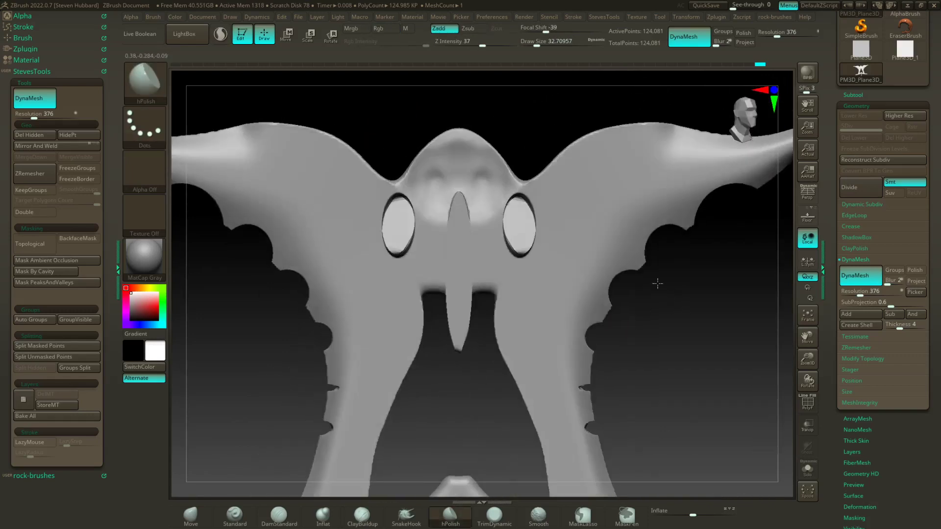
pyautogui.hotkey('ctrl', 'z')
pyautogui.hotkey('ctrl', 'z')
pyautogui.keyDown('ctrl'); pyautogui.keyDown('shift'); pyautogui.moveTo(528, 199); pyautogui.dragTo(581, 277); pyautogui.keyUp('shift'); pyautogui.keyUp('ctrl')
pyautogui.hotkey('ctrl', 'z')
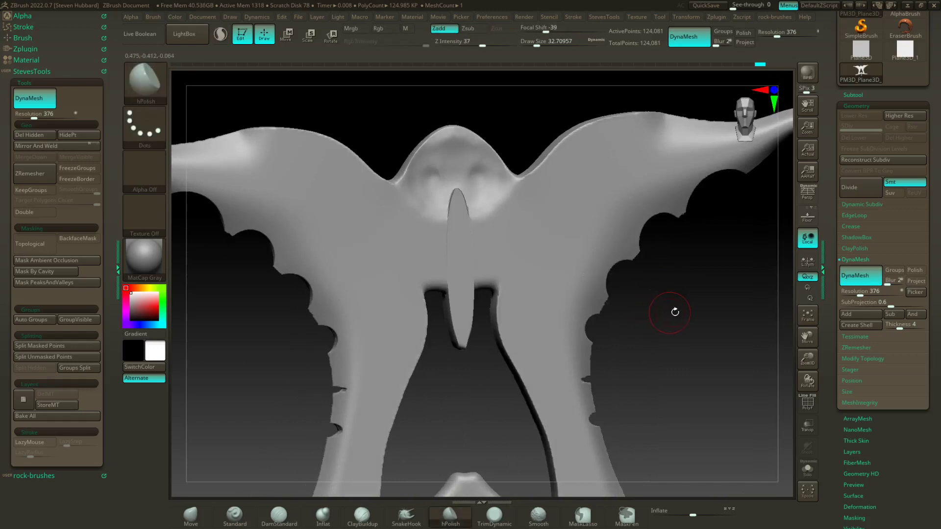
# Step: Clip a rounded notch into the horn's upper edge near its base, and try another cut beside the central bump, undoing it
pyautogui.moveTo(675, 312)
pyautogui.mouseDown()
pyautogui.moveTo(707, 287)
pyautogui.moveTo(636, 352)
pyautogui.moveTo(621, 347)
pyautogui.mouseUp()
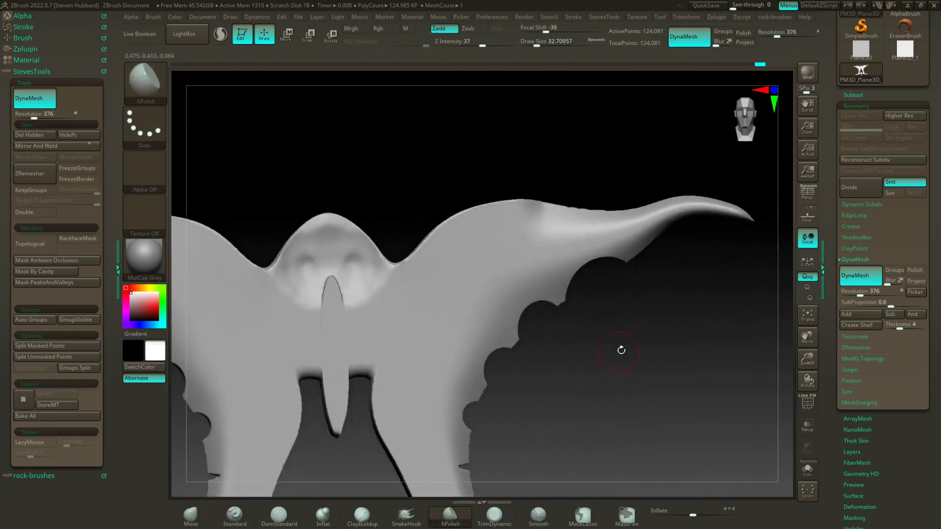
pyautogui.moveTo(529, 146)
pyautogui.keyDown('ctrl'); pyautogui.keyDown('shift'); pyautogui.mouseDown()
pyautogui.moveTo(624, 216)
pyautogui.moveTo(621, 227)
pyautogui.mouseUp(); pyautogui.keyUp('shift'); pyautogui.keyUp('ctrl')
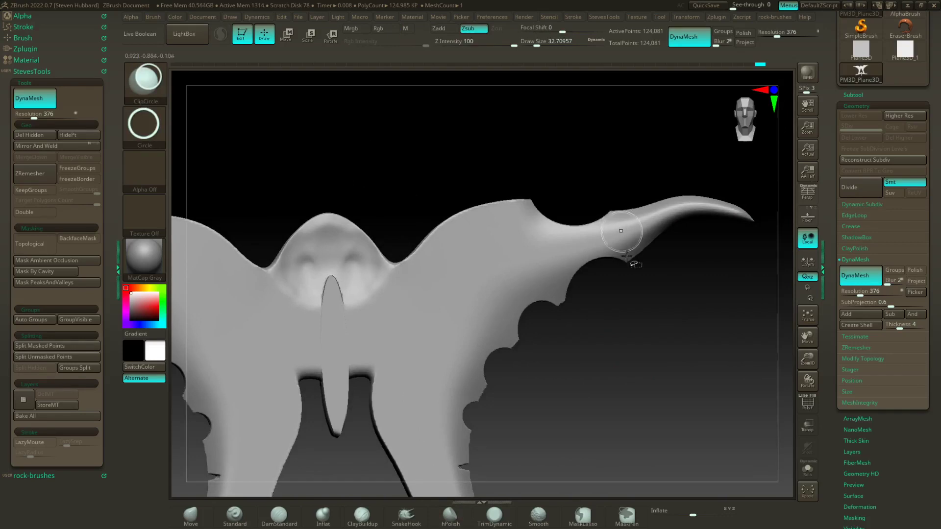
pyautogui.moveTo(416, 165)
pyautogui.keyDown('ctrl'); pyautogui.keyDown('shift'); pyautogui.mouseDown()
pyautogui.moveTo(462, 260)
pyautogui.moveTo(464, 355)
pyautogui.moveTo(466, 319)
pyautogui.moveTo(457, 354)
pyautogui.moveTo(423, 291)
pyautogui.moveTo(439, 372)
pyautogui.moveTo(438, 260)
pyautogui.mouseUp(); pyautogui.keyUp('shift'); pyautogui.keyUp('ctrl')
pyautogui.hotkey('ctrl', 'z')
pyautogui.hotkey('ctrl', 'z')
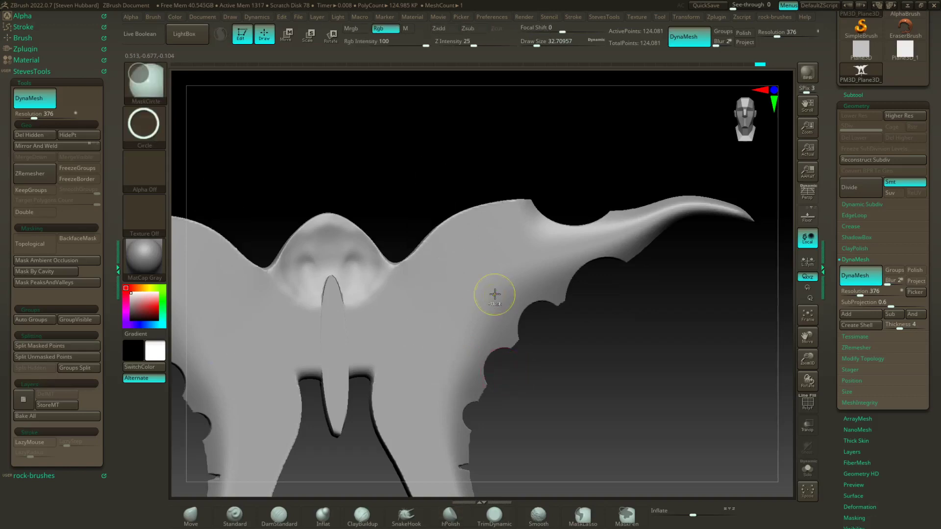
# Step: Clip a tall elliptical notch into the top edge between the central bump and the horn's shoulder, undoing the two trial ellipses
pyautogui.keyDown('ctrl'); pyautogui.keyDown('shift'); pyautogui.moveTo(419, 144); pyautogui.dragTo(451, 311); pyautogui.keyUp('shift'); pyautogui.keyUp('ctrl')
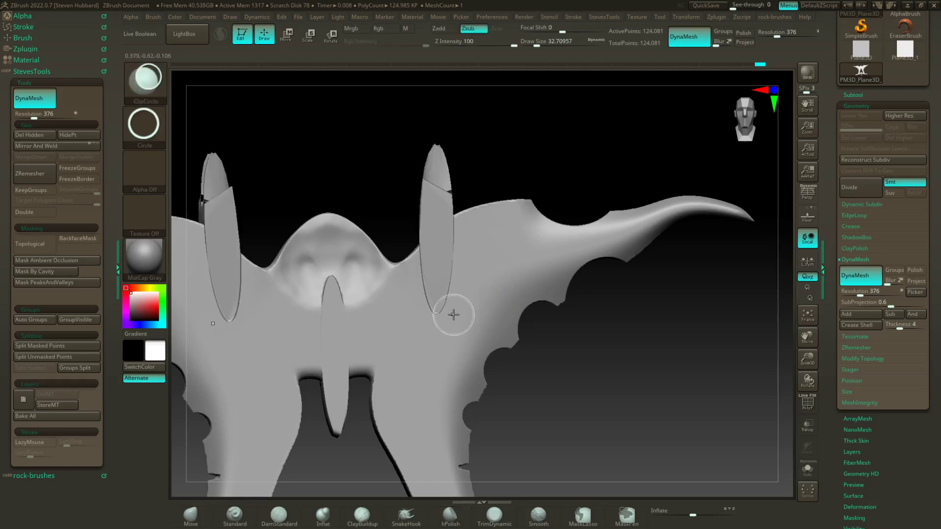
pyautogui.hotkey('ctrl', 'z')
pyautogui.keyDown('ctrl'); pyautogui.keyDown('shift'); pyautogui.moveTo(406, 141); pyautogui.dragTo(478, 273); pyautogui.keyUp('shift'); pyautogui.keyUp('ctrl')
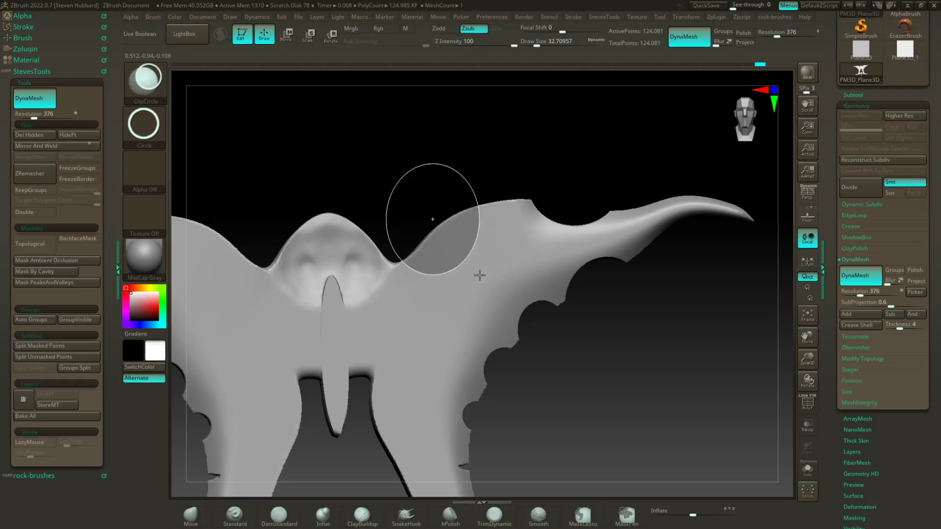
pyautogui.hotkey('ctrl', 'z')
pyautogui.moveTo(410, 140)
pyautogui.keyDown('ctrl'); pyautogui.keyDown('shift'); pyautogui.mouseDown()
pyautogui.moveTo(460, 271)
pyautogui.moveTo(464, 318)
pyautogui.moveTo(461, 303)
pyautogui.mouseUp(); pyautogui.keyUp('shift'); pyautogui.keyUp('ctrl')
pyautogui.moveTo(604, 351)
pyautogui.mouseDown()
pyautogui.moveTo(577, 356)
pyautogui.moveTo(632, 380)
pyautogui.moveTo(579, 372)
pyautogui.moveTo(590, 289)
pyautogui.mouseUp()
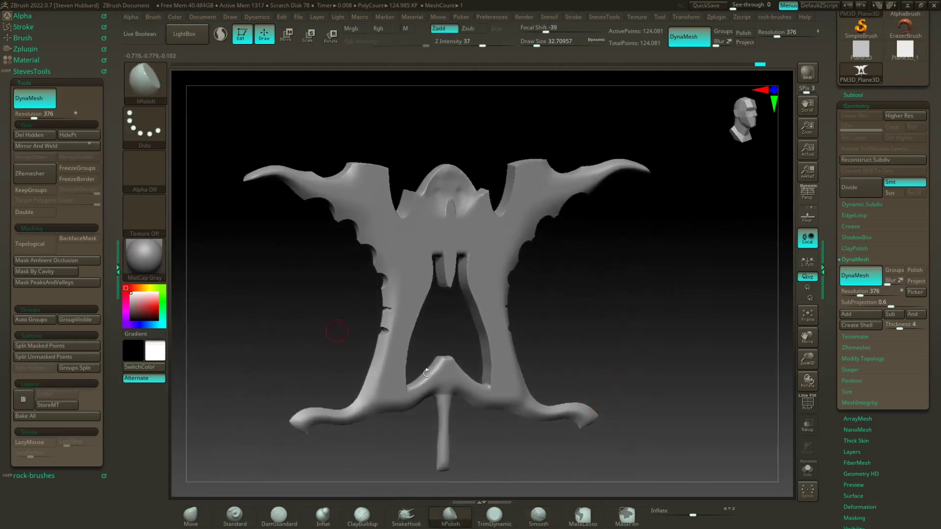
# Step: Set the ZRemesher options to adaptive polygon count (Adapt) with DetectEdges enabled
pyautogui.click(853, 259)
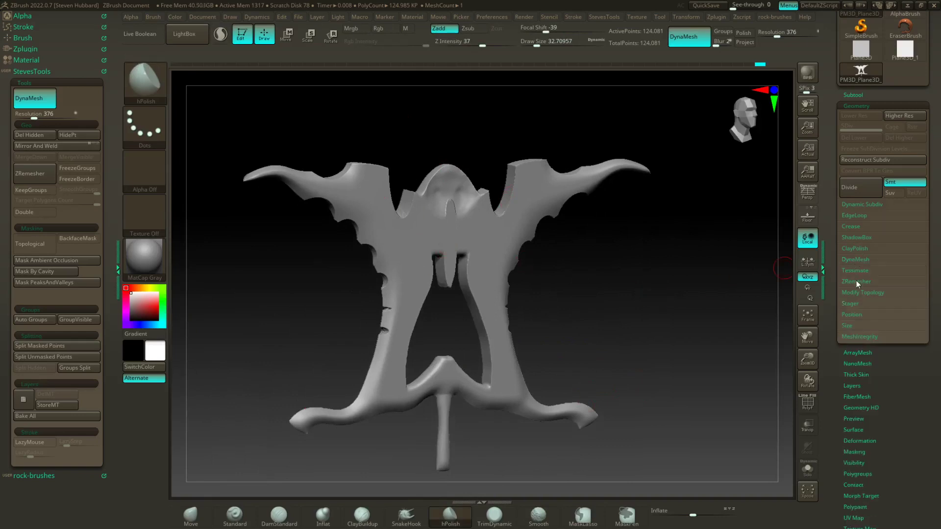
pyautogui.click(856, 281)
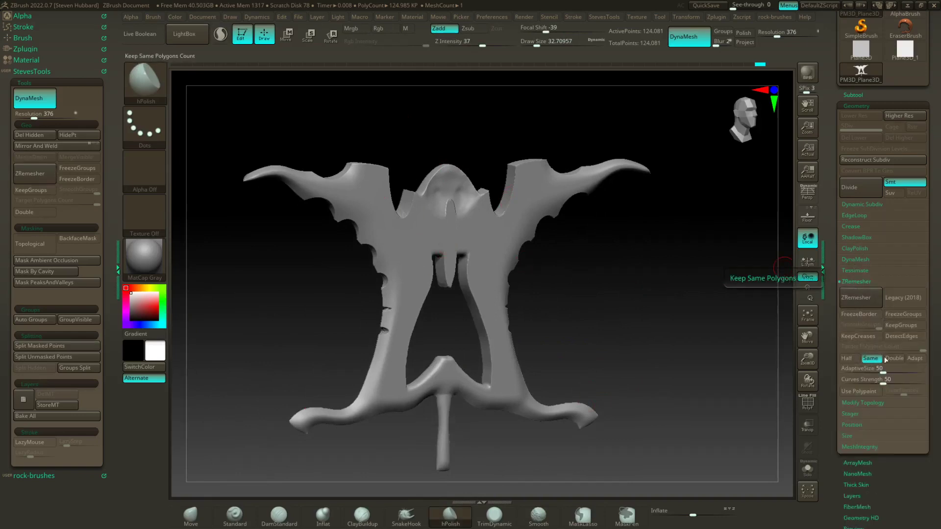
pyautogui.click(915, 358)
pyautogui.click(871, 358)
pyautogui.click(905, 336)
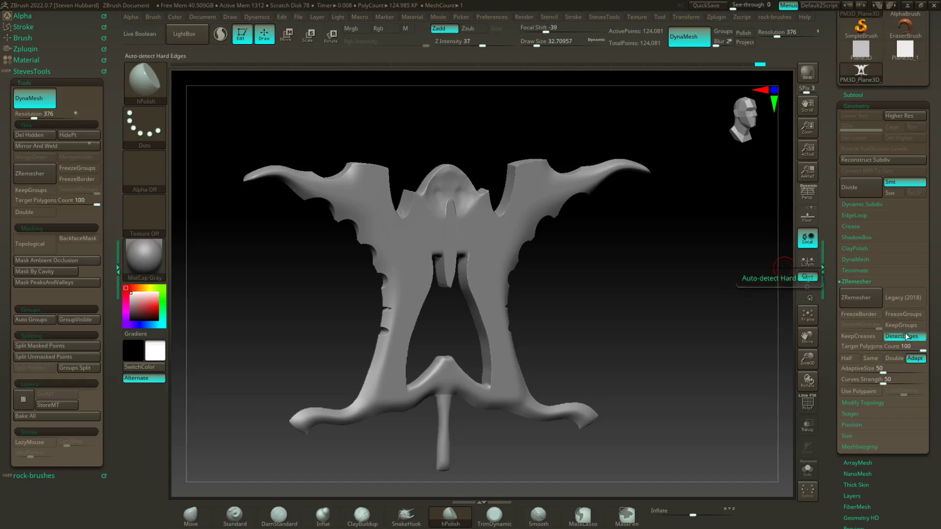
# Step: Remesh the mask with ZRemesher, checking its topology with the polyframe shown and its shape with the polyframe hidden
pyautogui.click(808, 402)
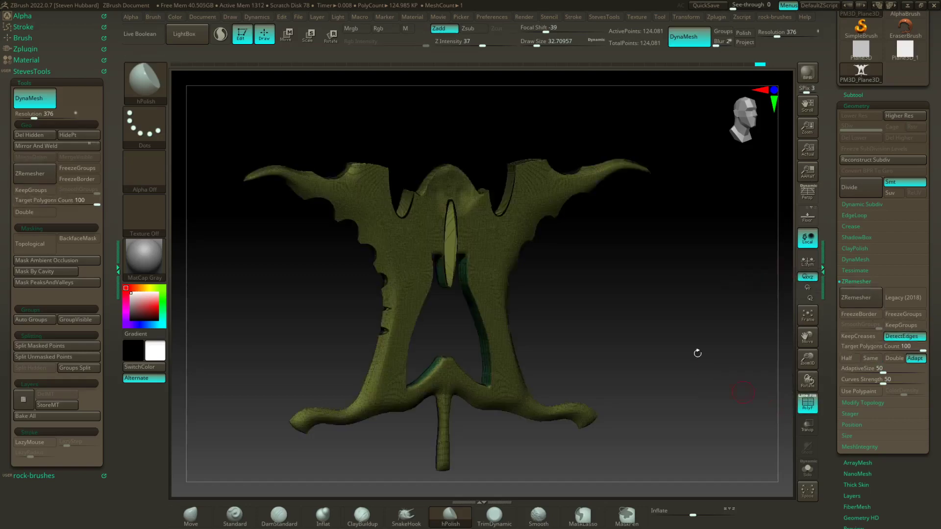
pyautogui.keyDown('alt'); pyautogui.moveTo(621, 281); pyautogui.dragTo(645, 275); pyautogui.keyUp('alt')
pyautogui.click(875, 299)
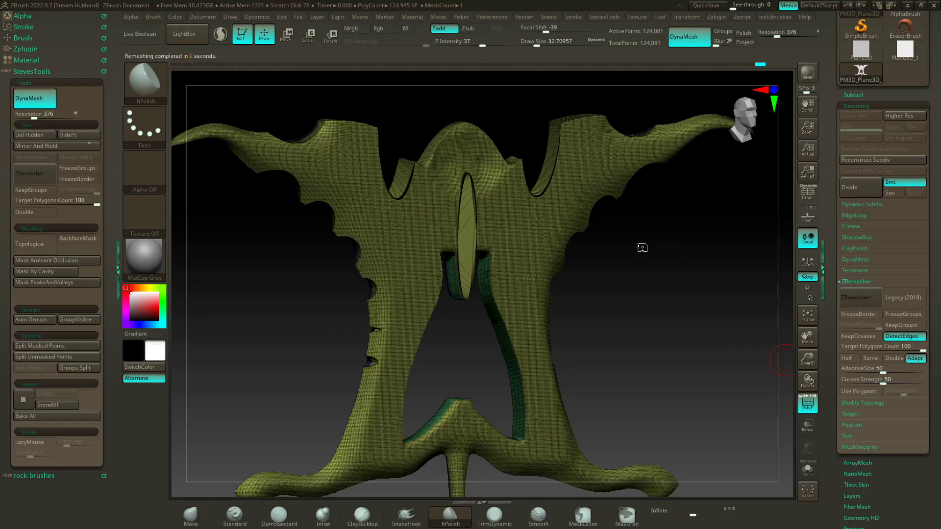
pyautogui.moveTo(600, 306)
pyautogui.mouseDown()
pyautogui.moveTo(614, 310)
pyautogui.moveTo(636, 292)
pyautogui.moveTo(586, 293)
pyautogui.moveTo(557, 279)
pyautogui.moveTo(630, 294)
pyautogui.moveTo(604, 300)
pyautogui.moveTo(604, 323)
pyautogui.mouseUp()
pyautogui.click(807, 403)
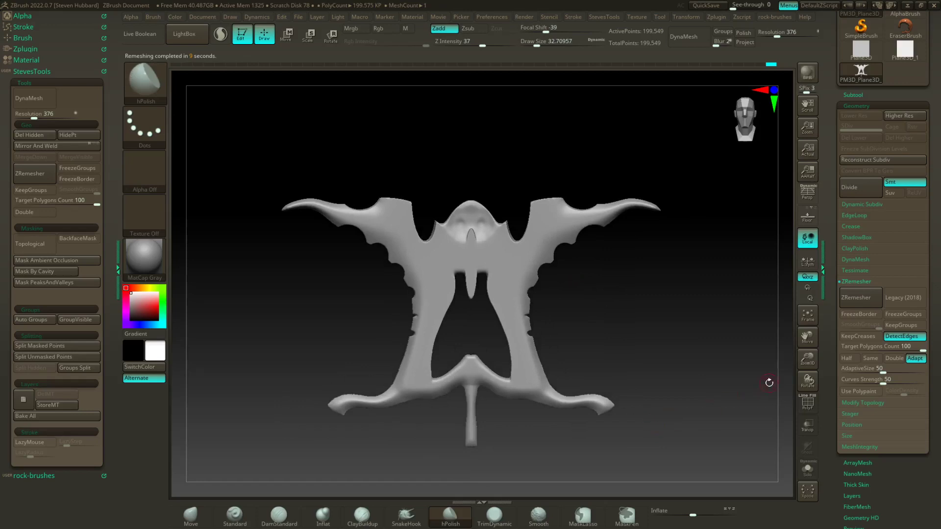
pyautogui.moveTo(548, 273); pyautogui.dragTo(601, 273)
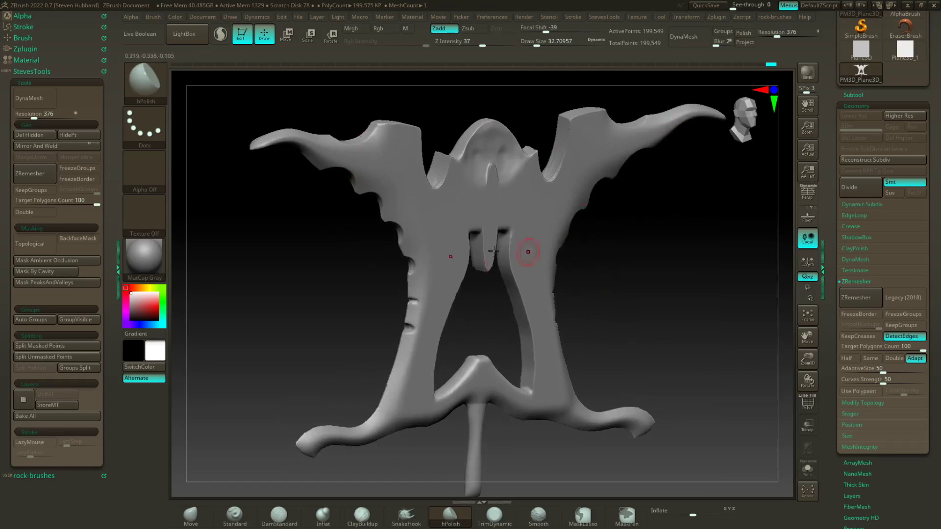
pyautogui.moveTo(647, 292); pyautogui.dragTo(621, 318)
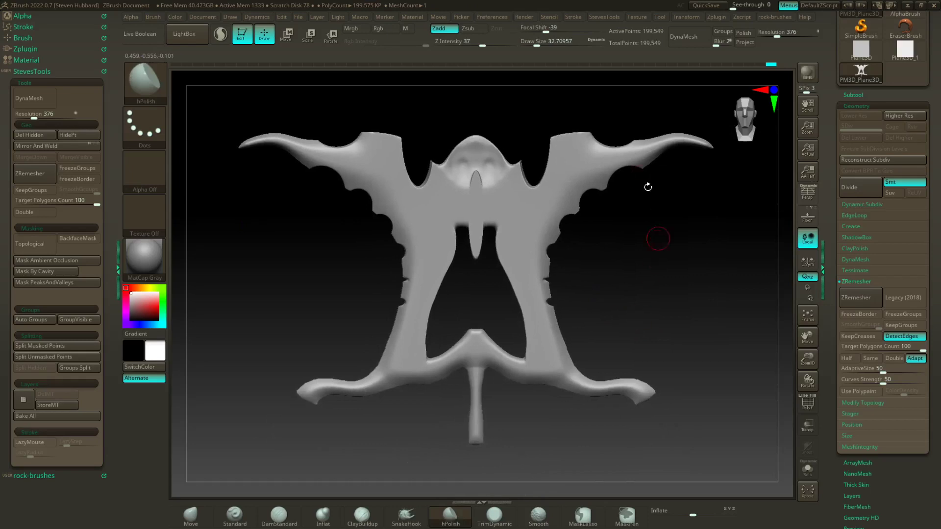
# Step: Increase the hPolish brush's Draw Size to about 116
pyautogui.press('s')
pyautogui.moveTo(618, 275); pyautogui.dragTo(638, 276)
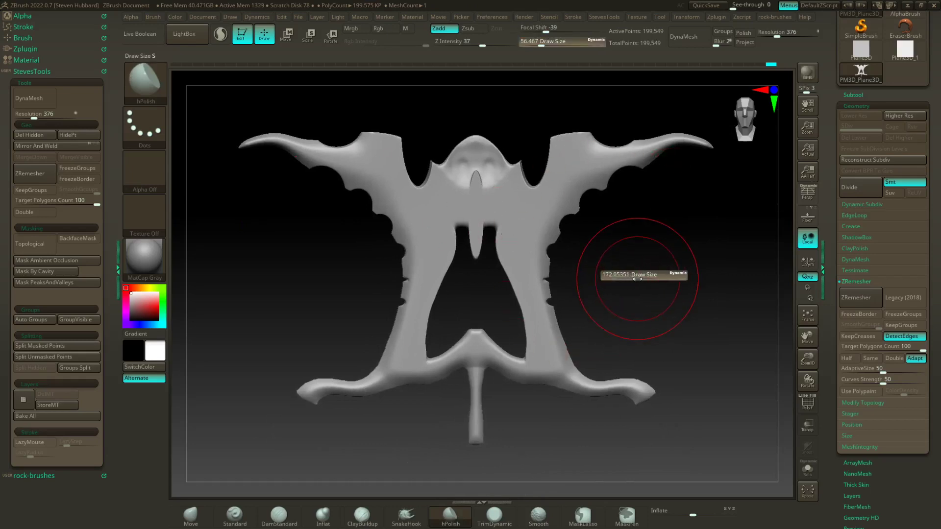
pyautogui.press('s')
pyautogui.moveTo(639, 309)
pyautogui.mouseDown()
pyautogui.moveTo(607, 295)
pyautogui.moveTo(620, 254)
pyautogui.moveTo(632, 248)
pyautogui.moveTo(616, 256)
pyautogui.mouseUp()
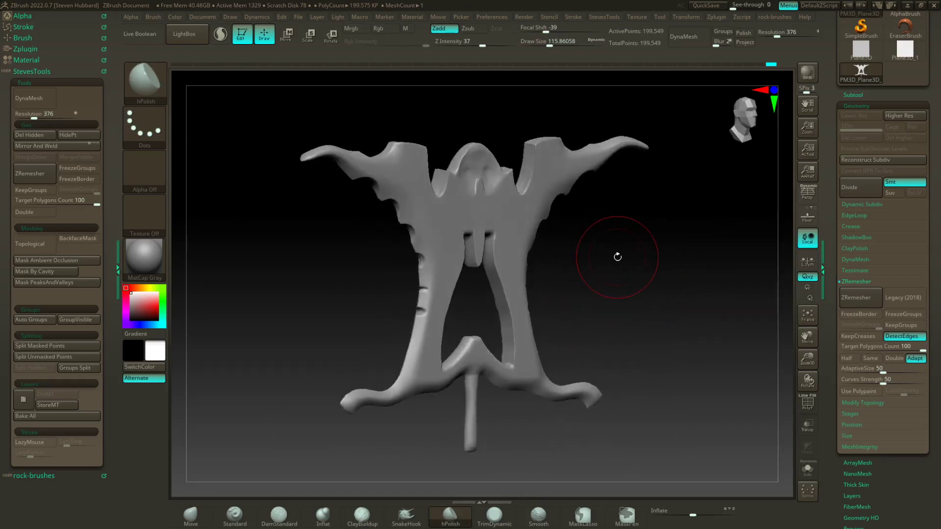